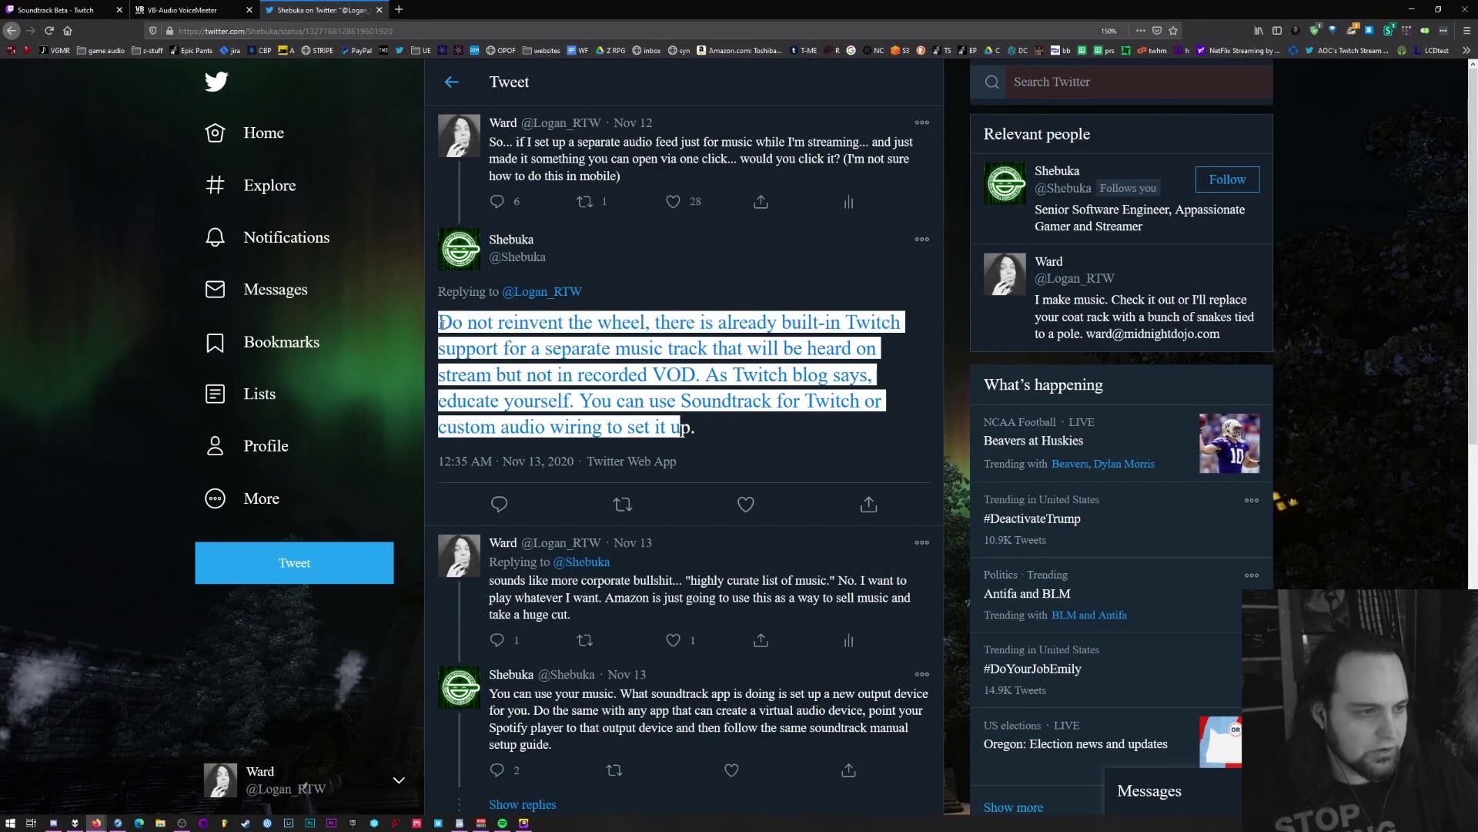
Clear the tweet selection and close the Twitter thread tab.
left_click(955, 397)
key("ctrl+w")
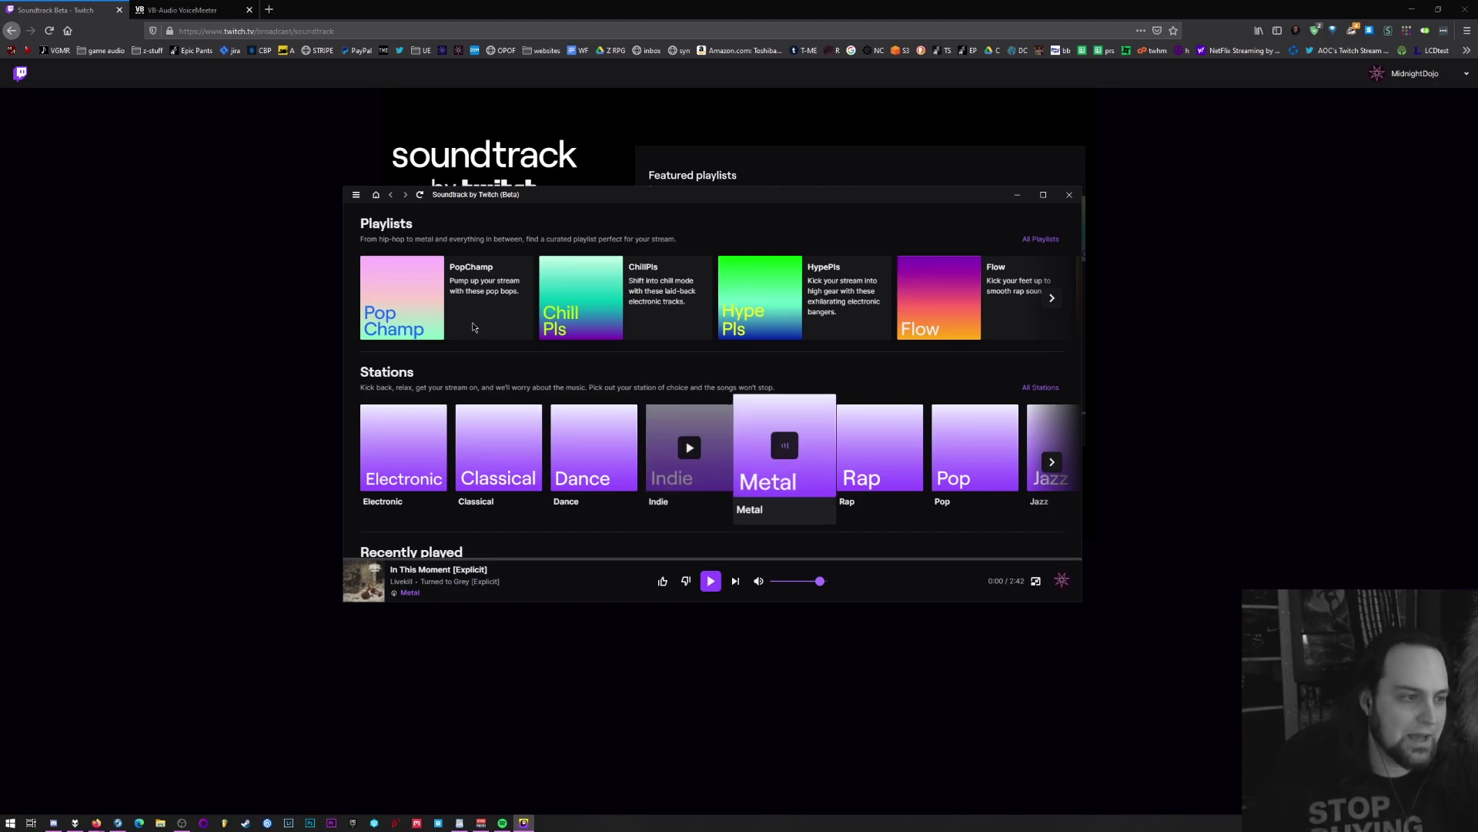
Close the Soundtrack by Twitch app window.
left_click(102, 314)
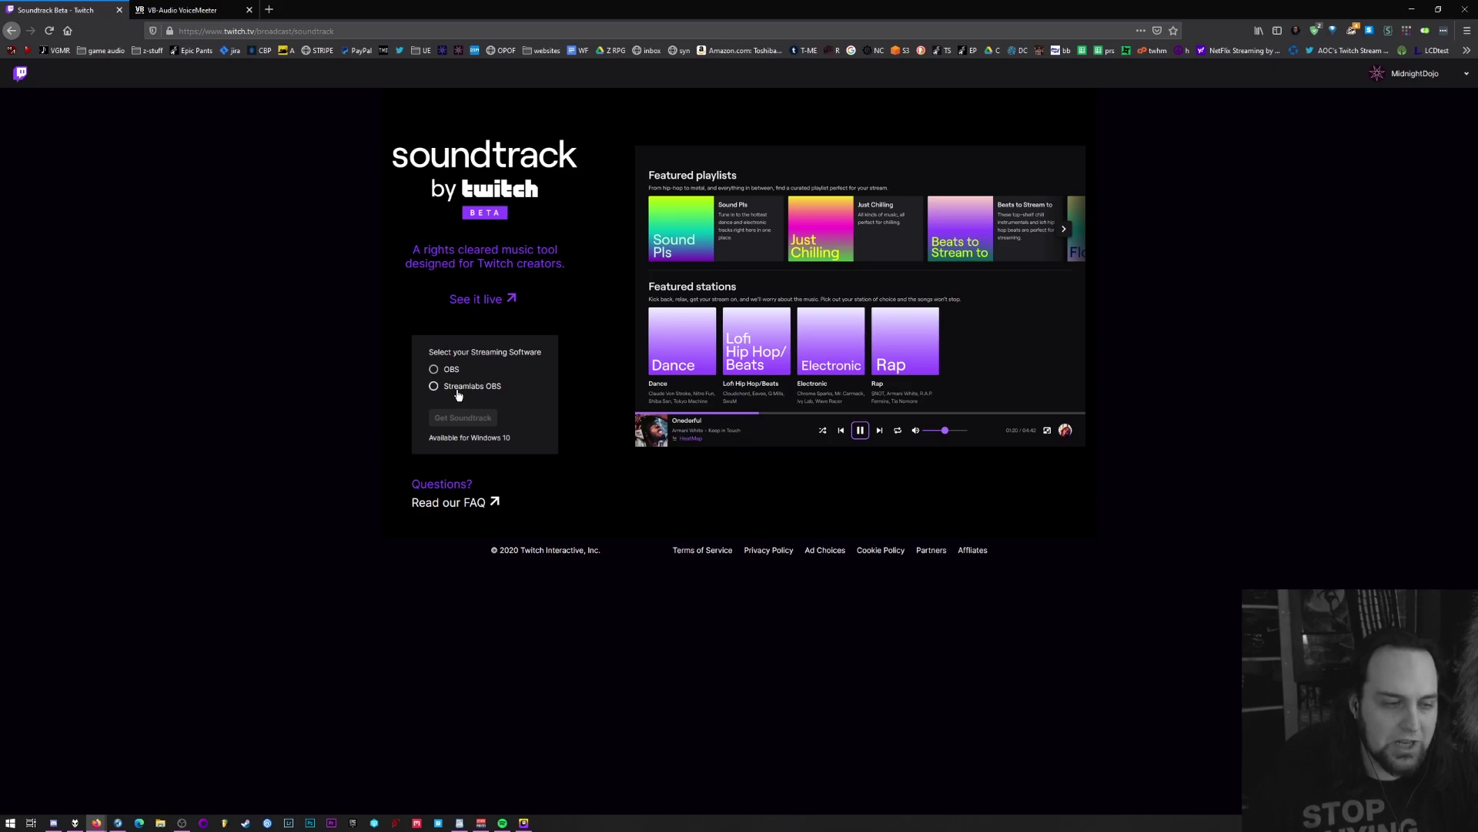
key("alt+Tab")
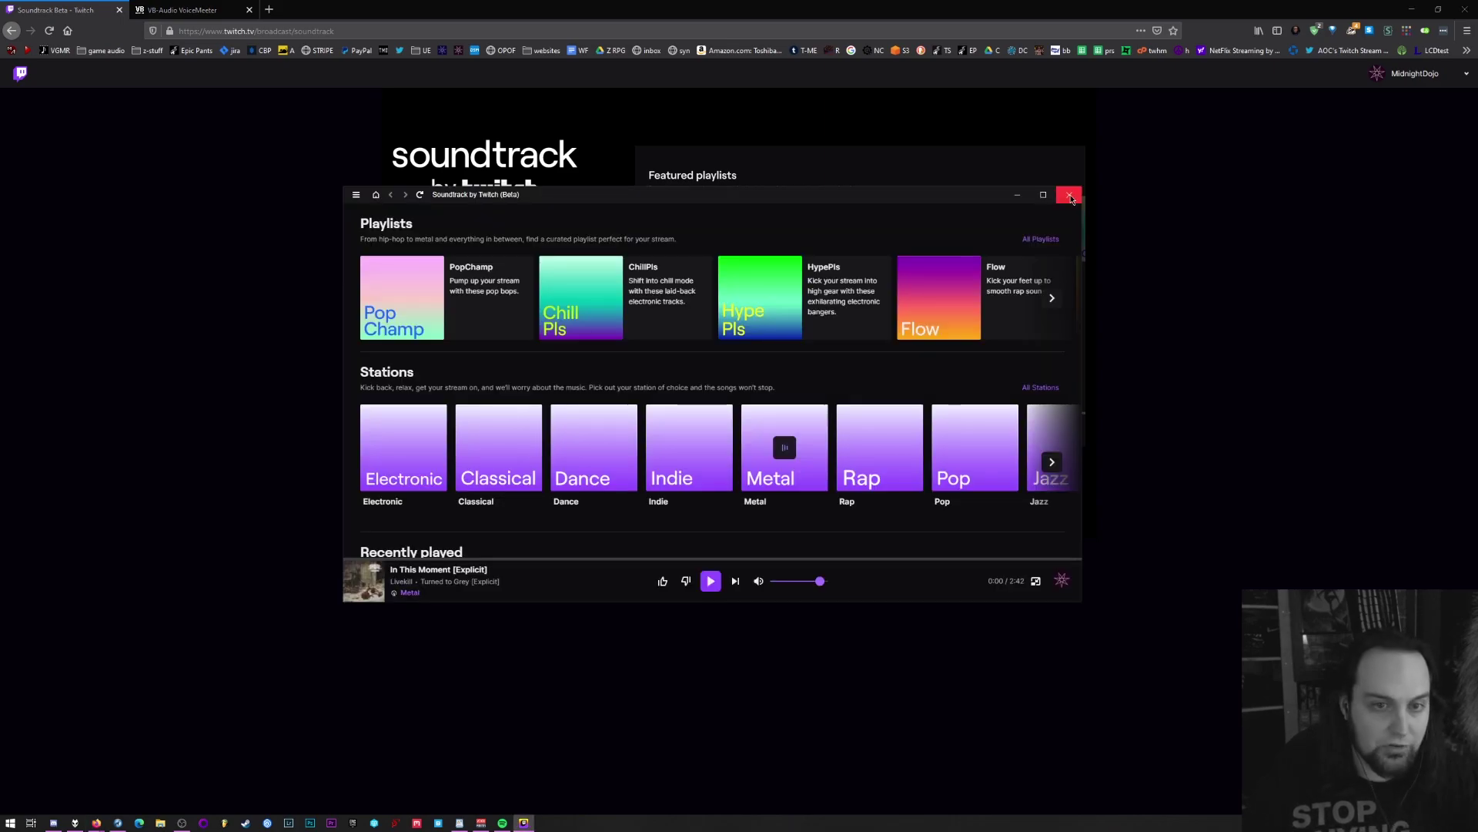
left_click(1070, 196)
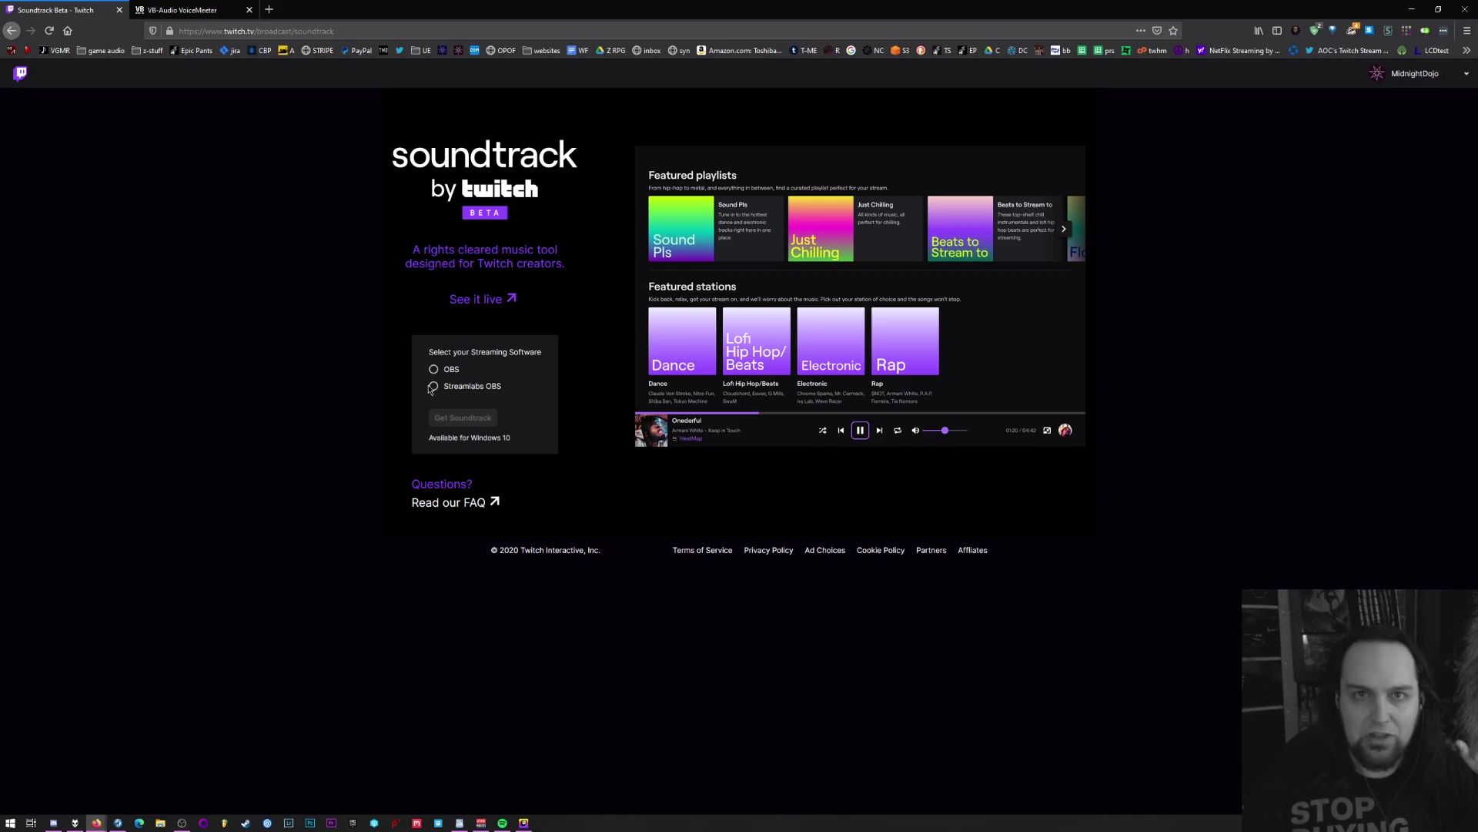
Return to Firefox and switch to the VB-Audio Voicemeeter tab.
key("alt+Tab")
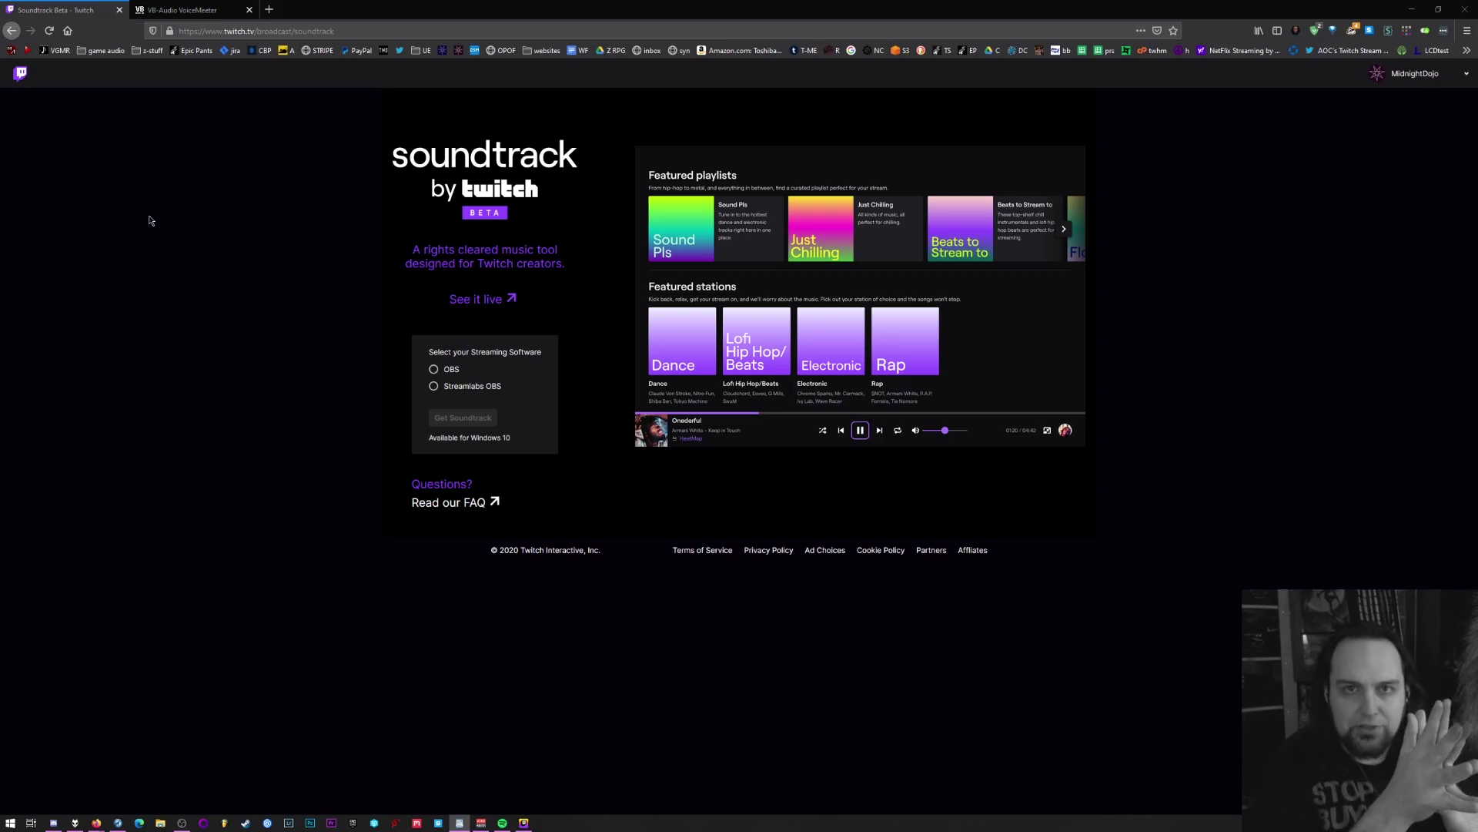
key("alt+Tab")
key("ctrl+Tab")
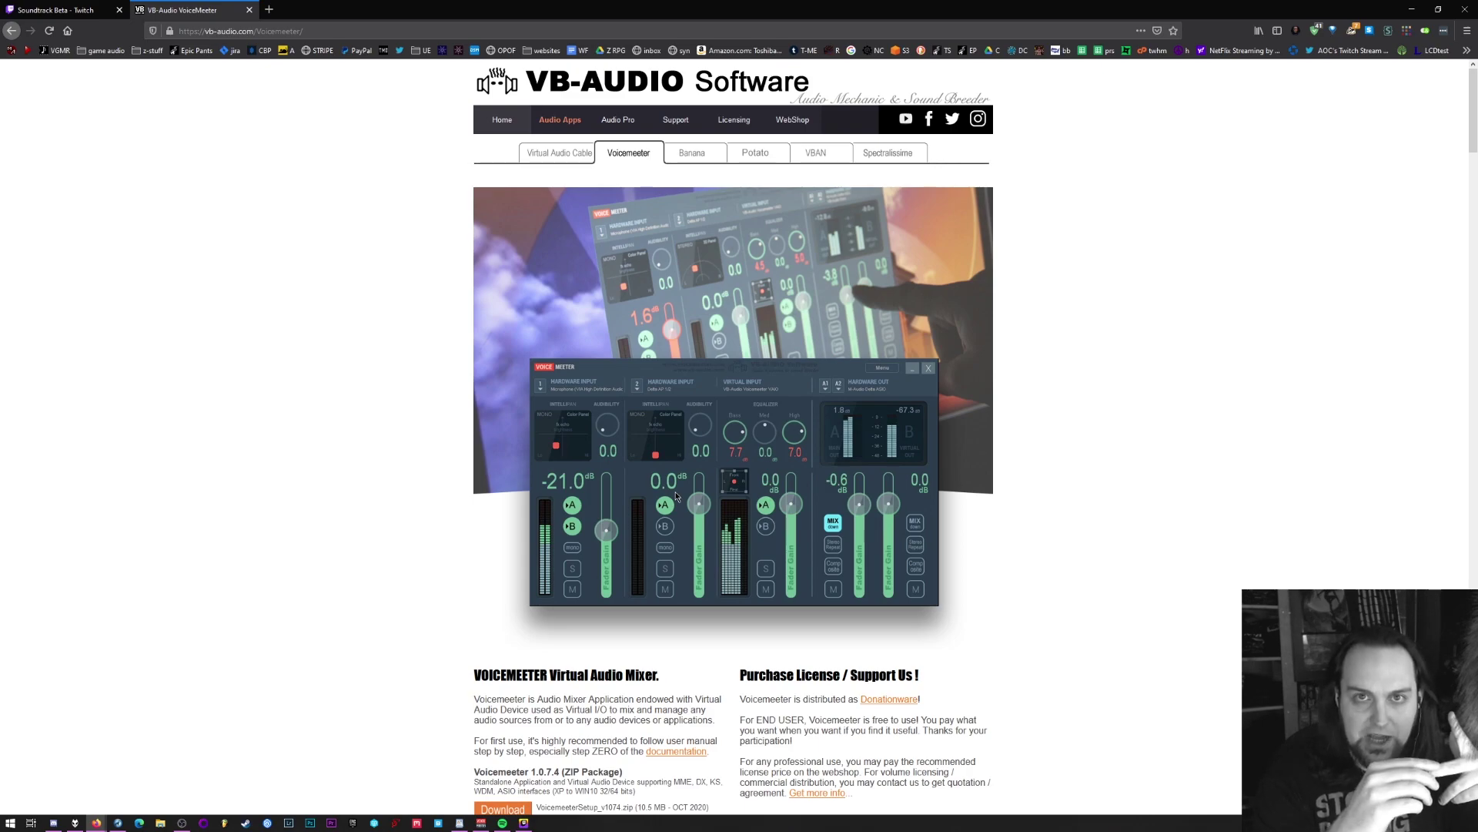
View the Voicemeeter Banana page, then the Voicemeeter Potato page on the VB-Audio site.
left_click(681, 152)
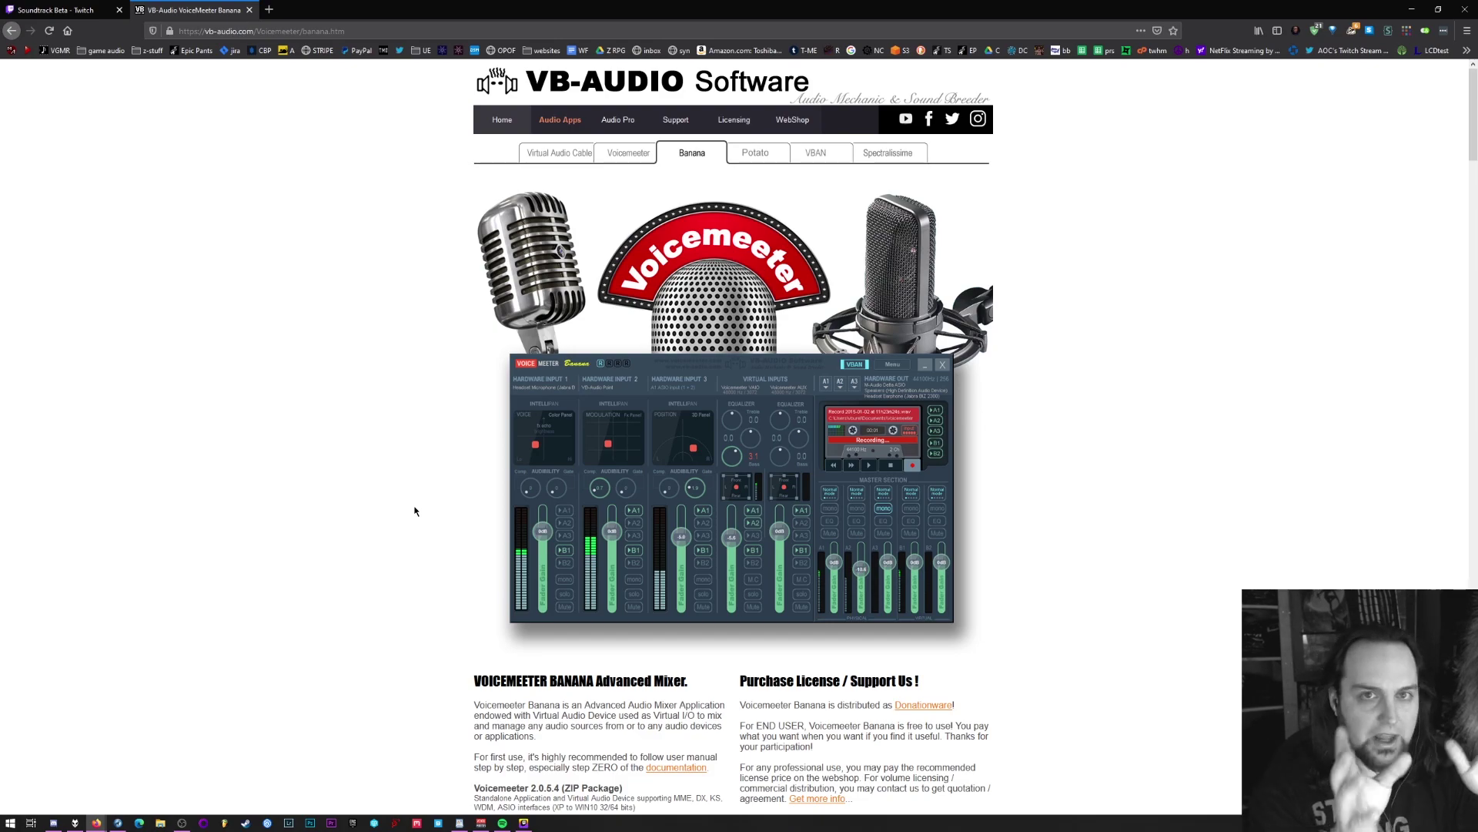
left_click(754, 150)
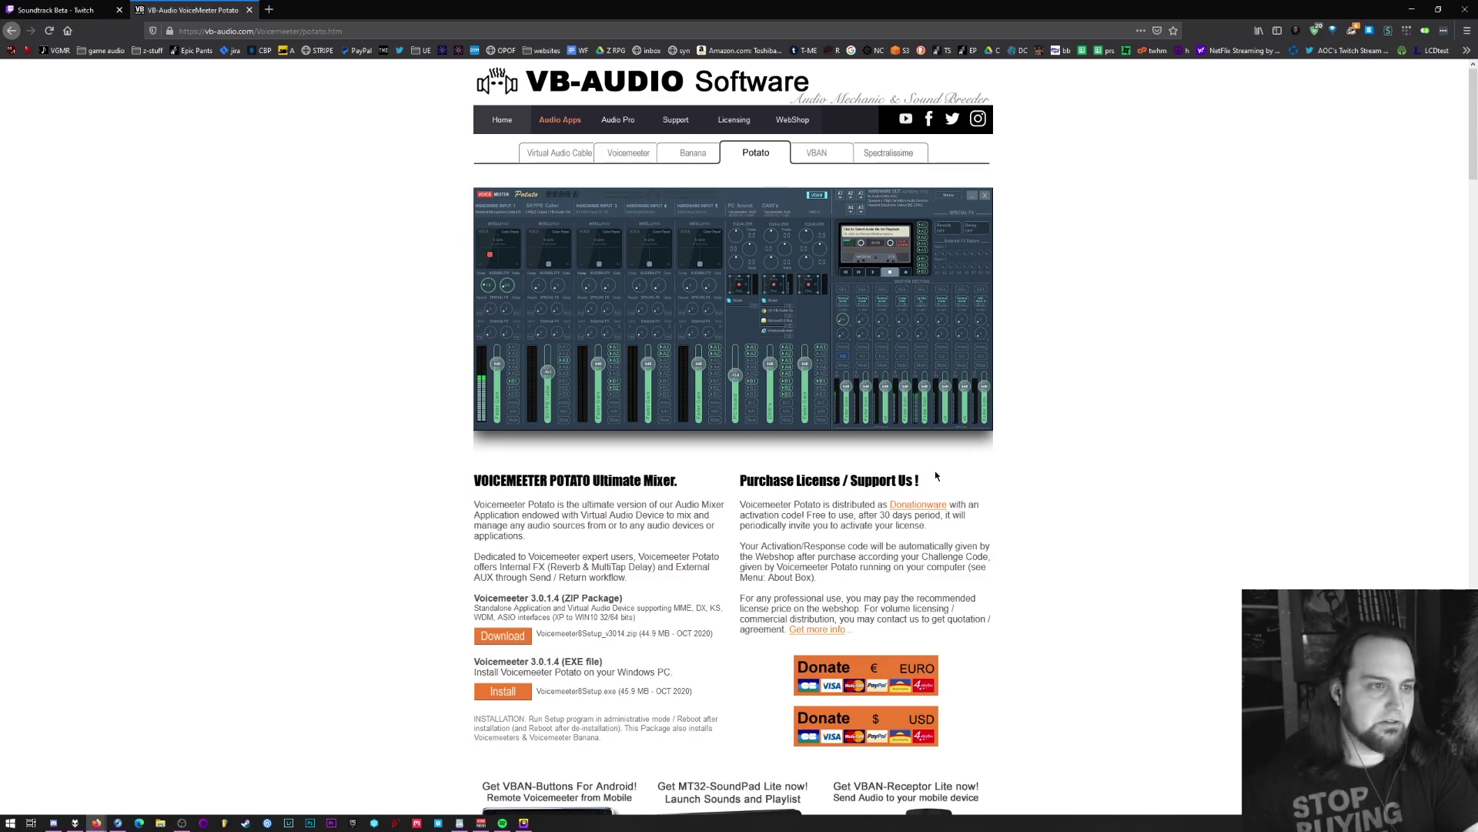
Switch between the Virtual Audio Cable and Potato pages, ending on Voicemeeter Banana.
left_click(558, 153)
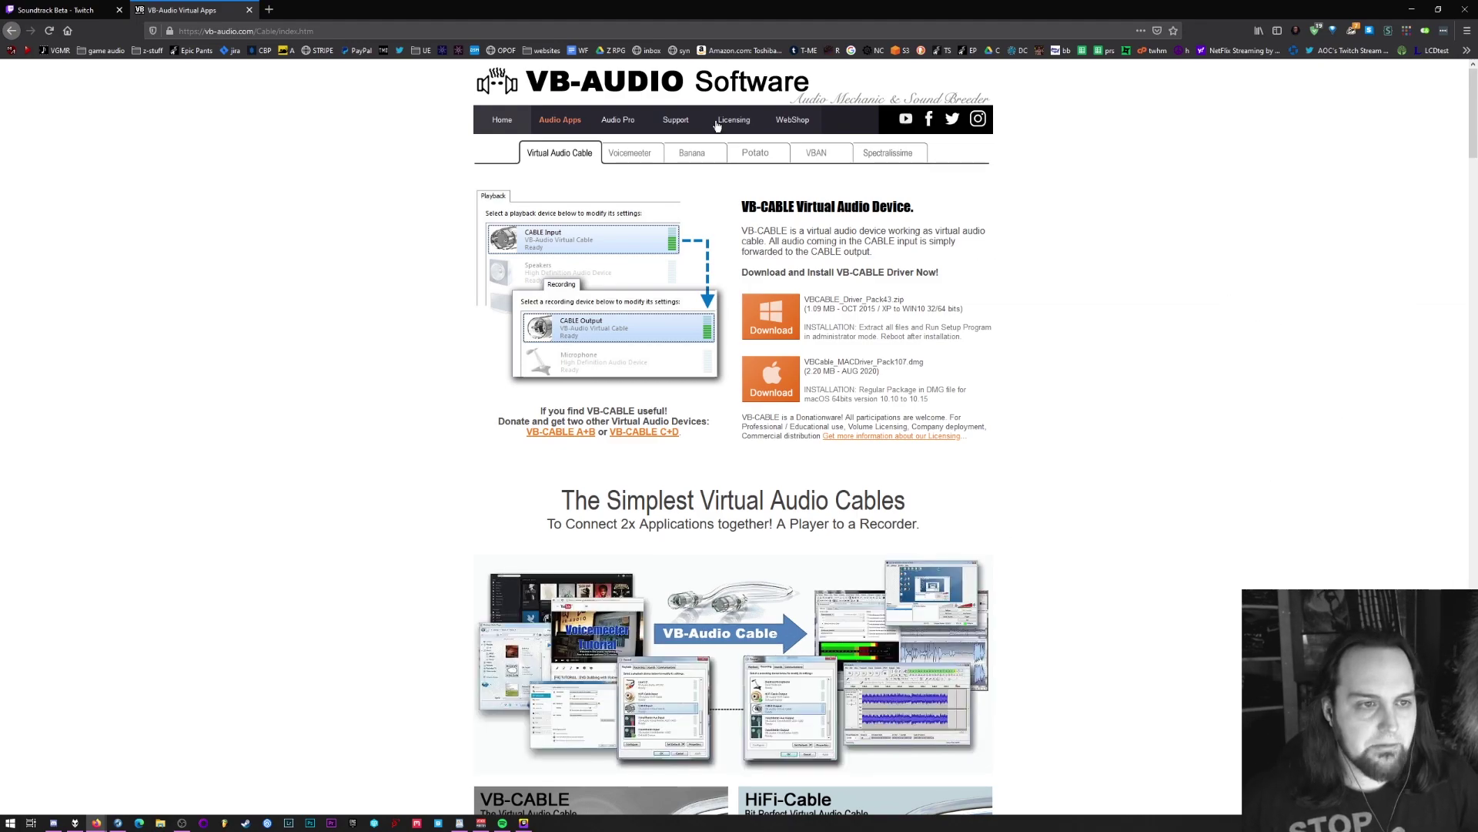
left_click(755, 152)
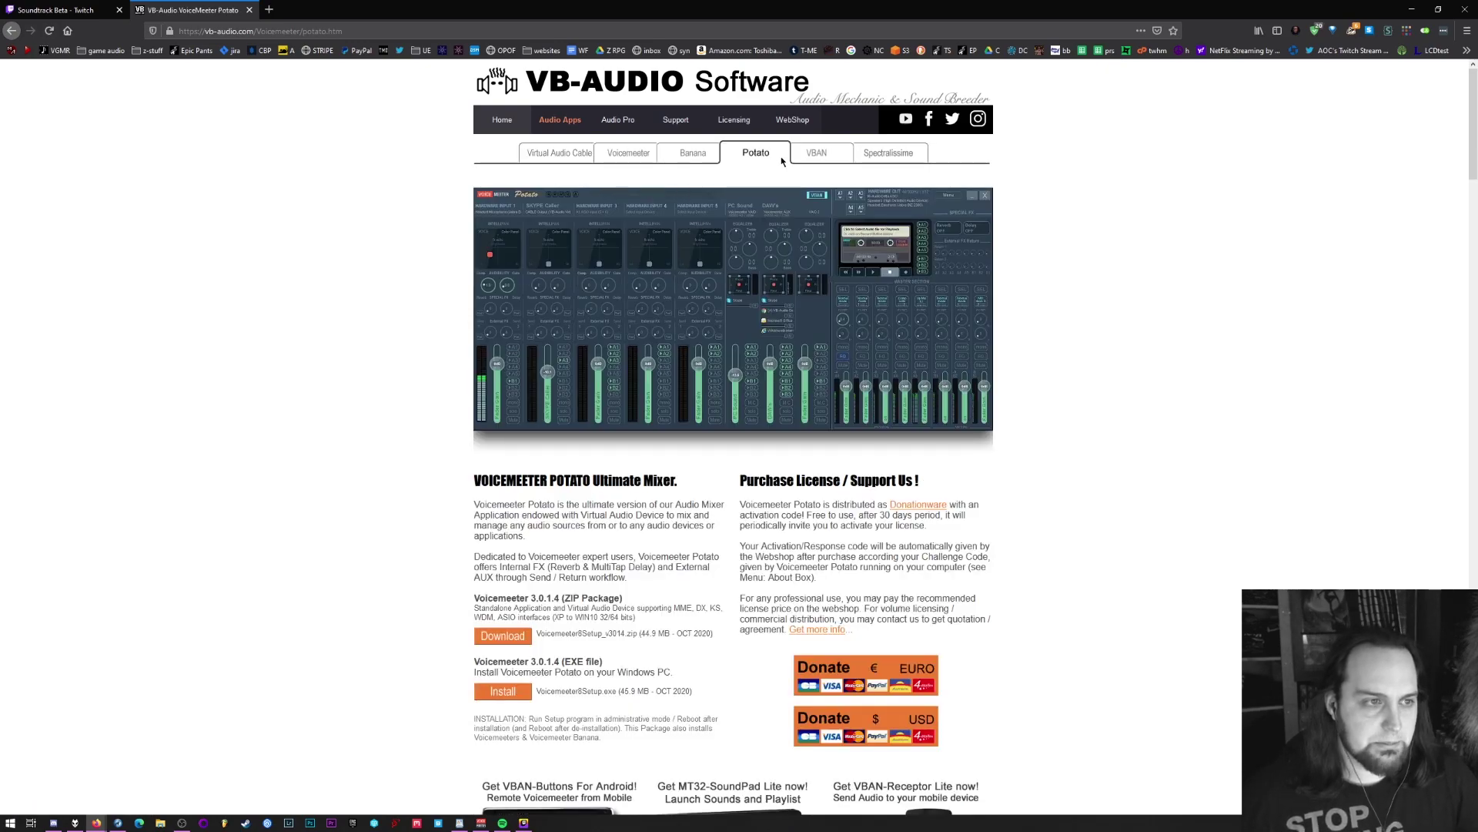
left_click(578, 159)
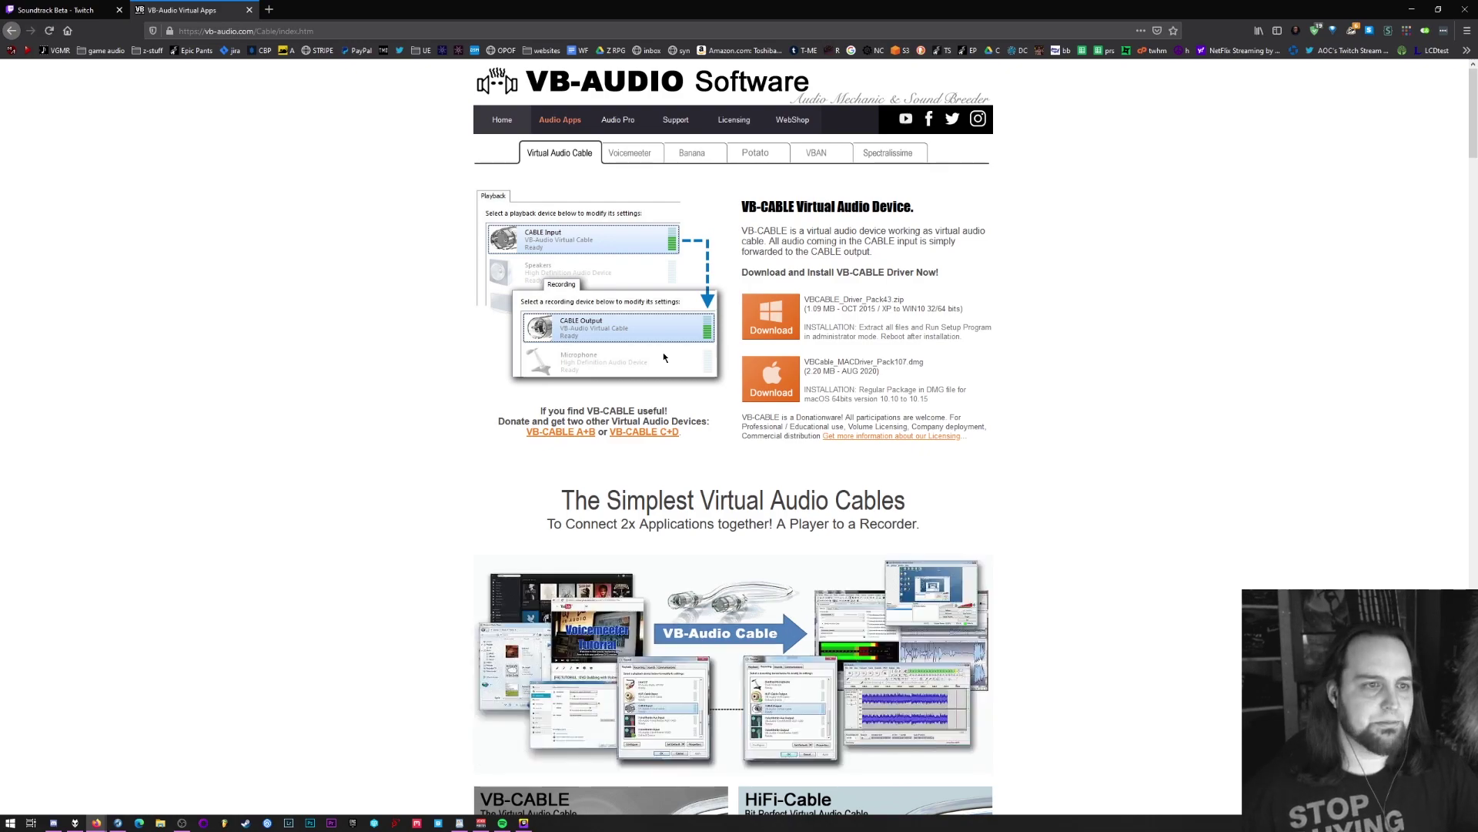
left_click(753, 157)
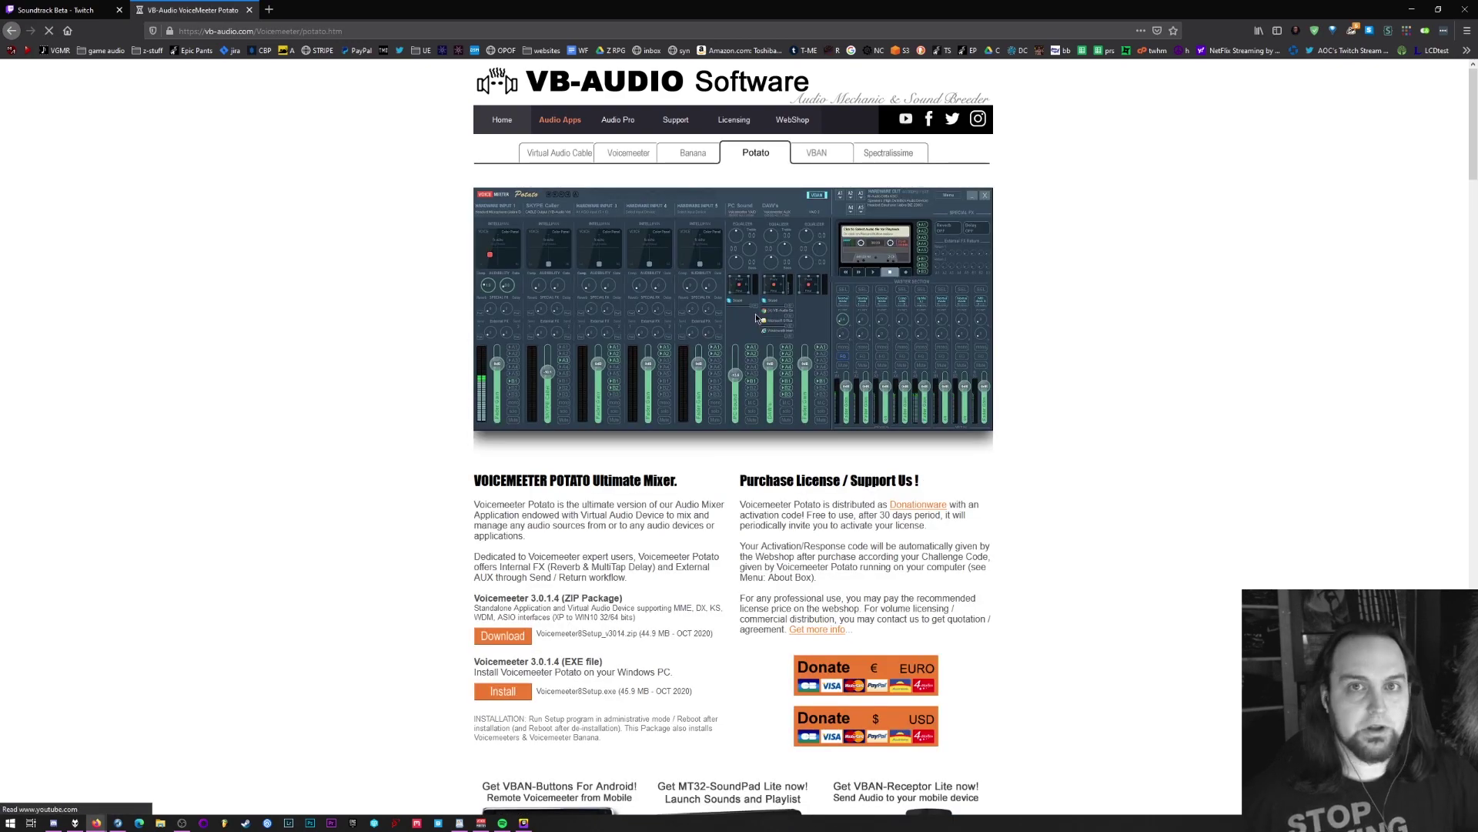
left_click(690, 157)
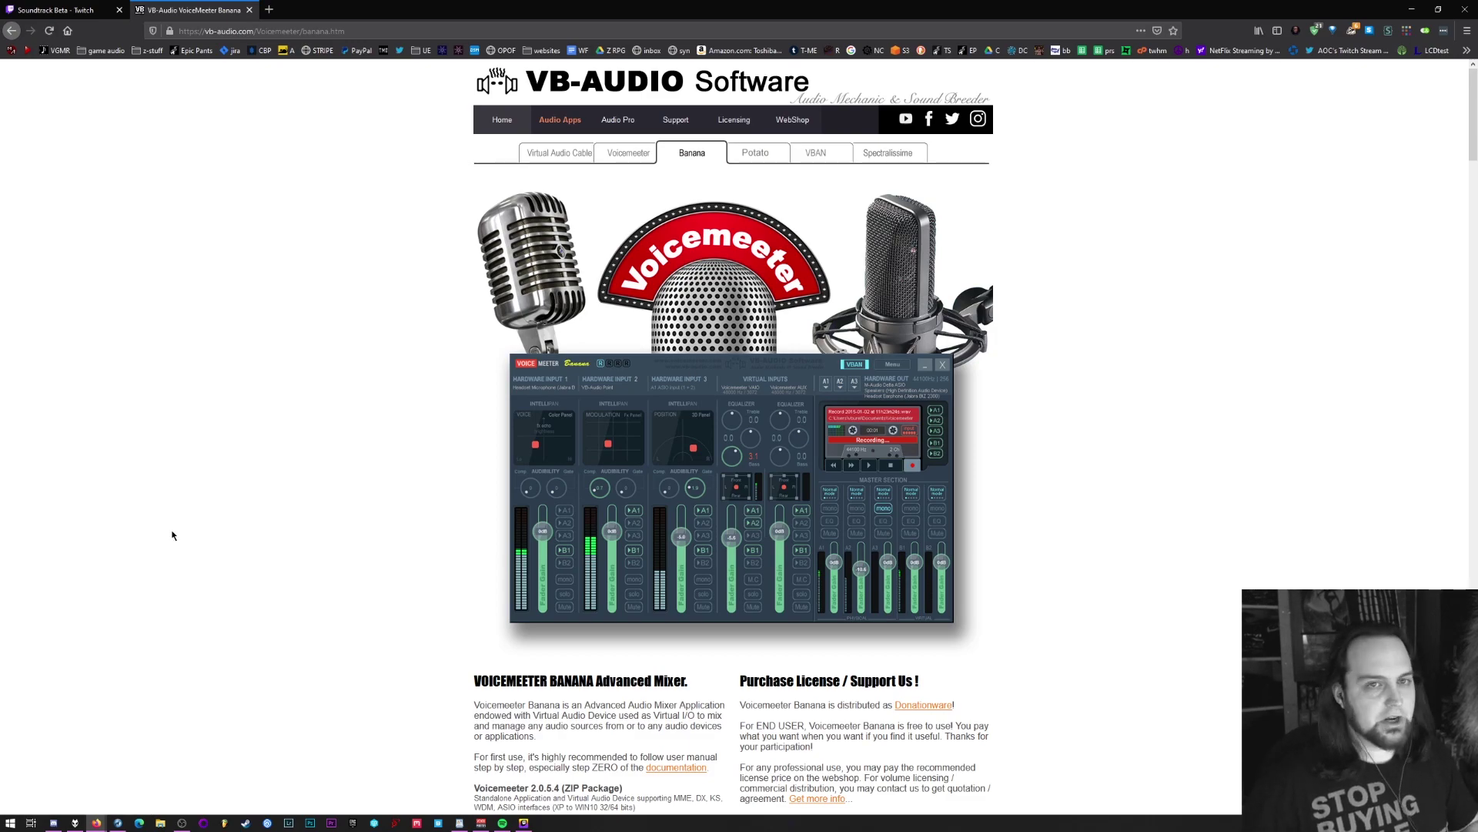
Launch Microsoft Store and open the EarTrumpet app page.
key("super")
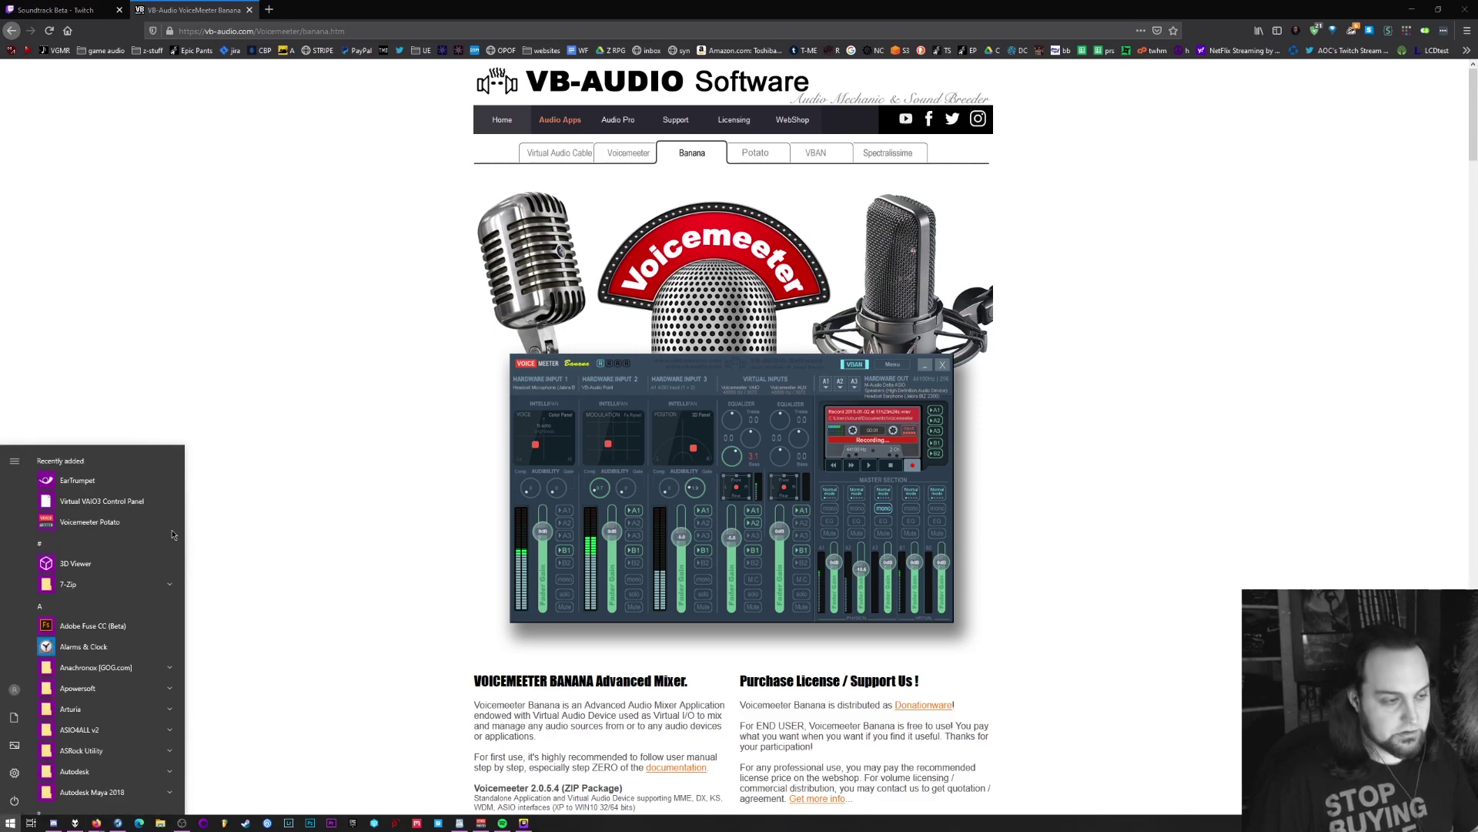
type("store")
key("Return")
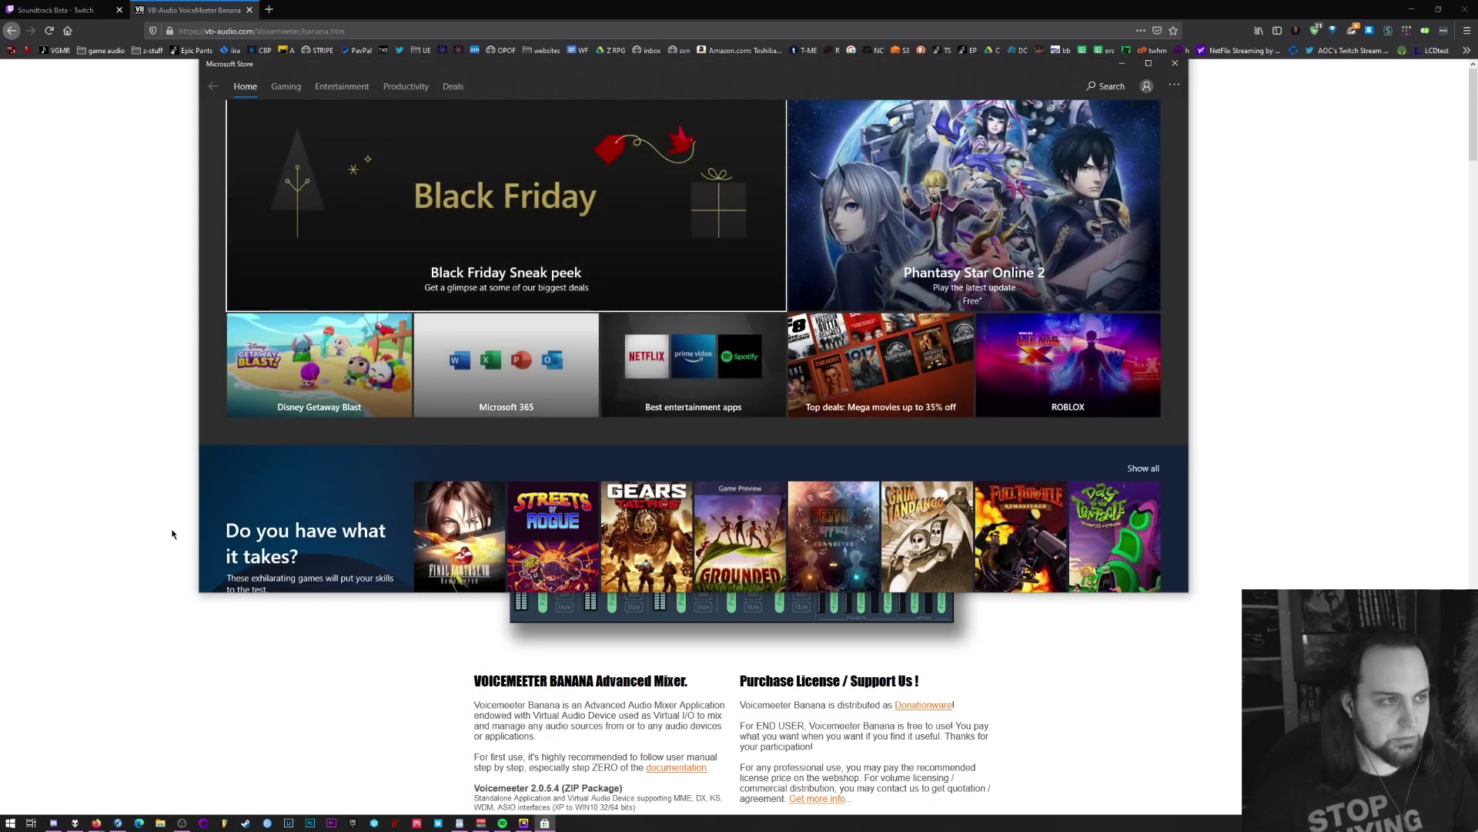
left_click(1106, 86)
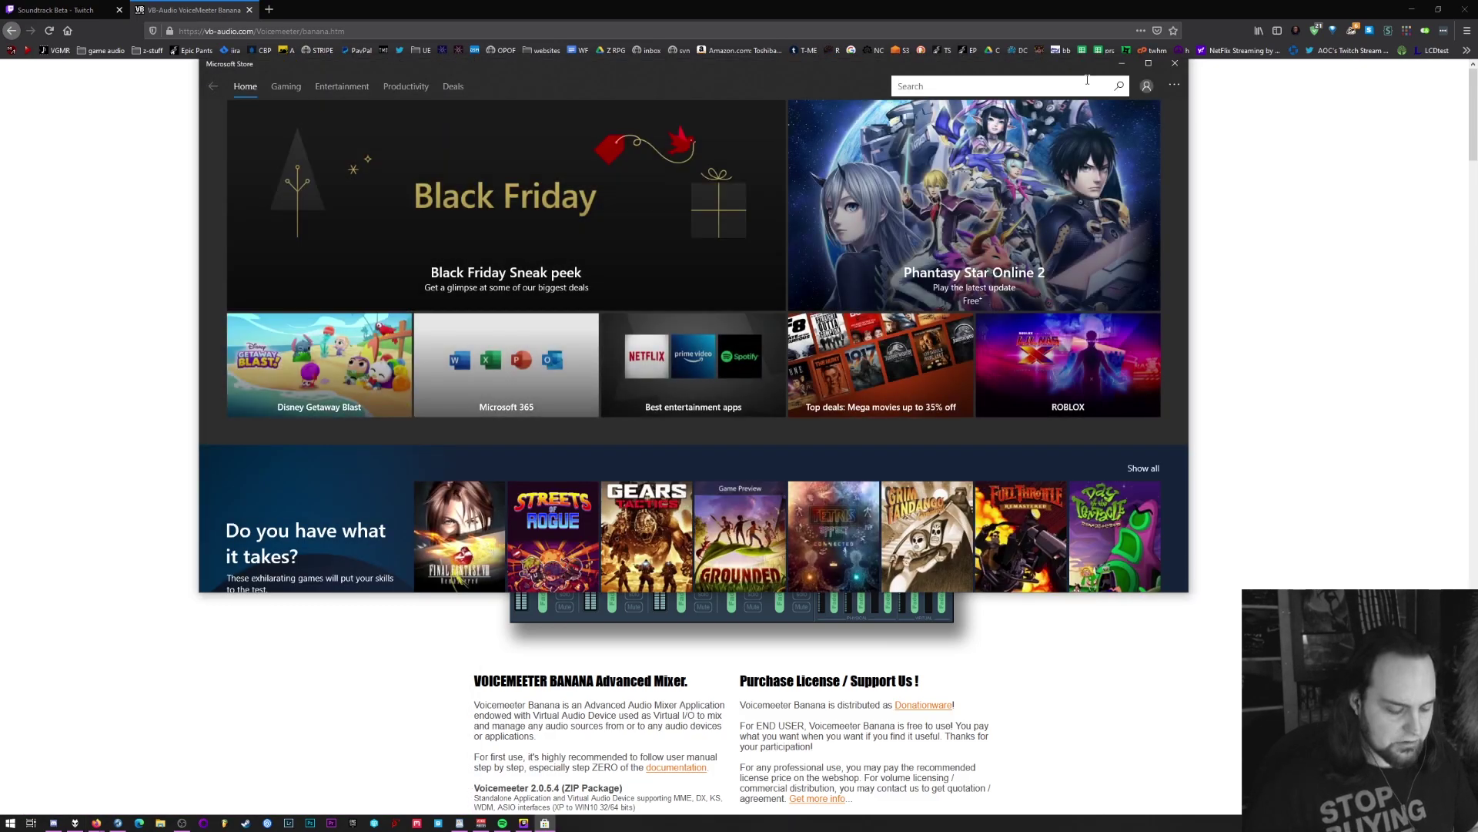
type("ear trumpet")
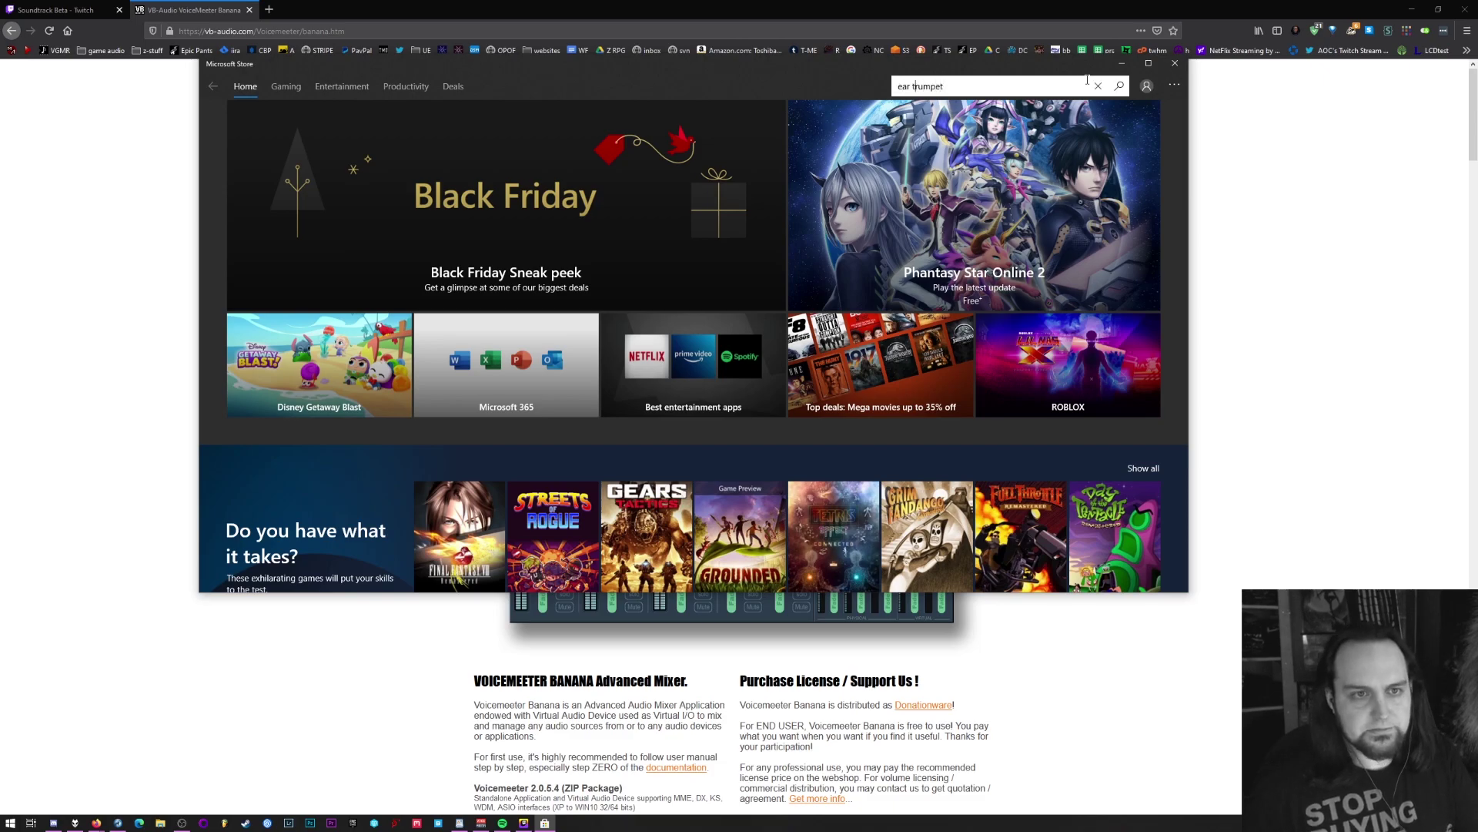
key("BackSpace")
key("Return")
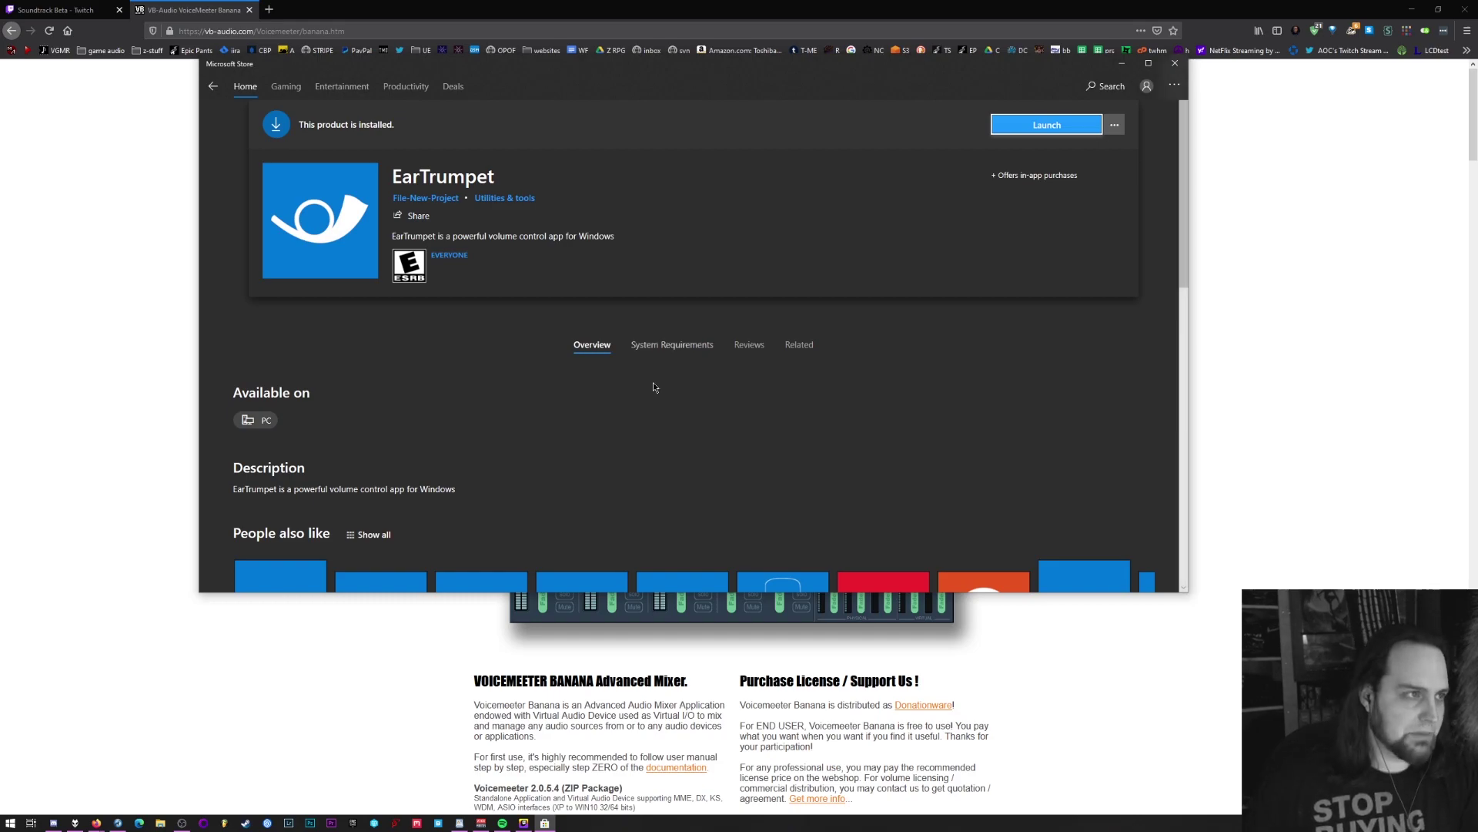
View the Virtual Audio Cable page in Firefox, then close the browser.
left_click(40, 150)
left_click(563, 159)
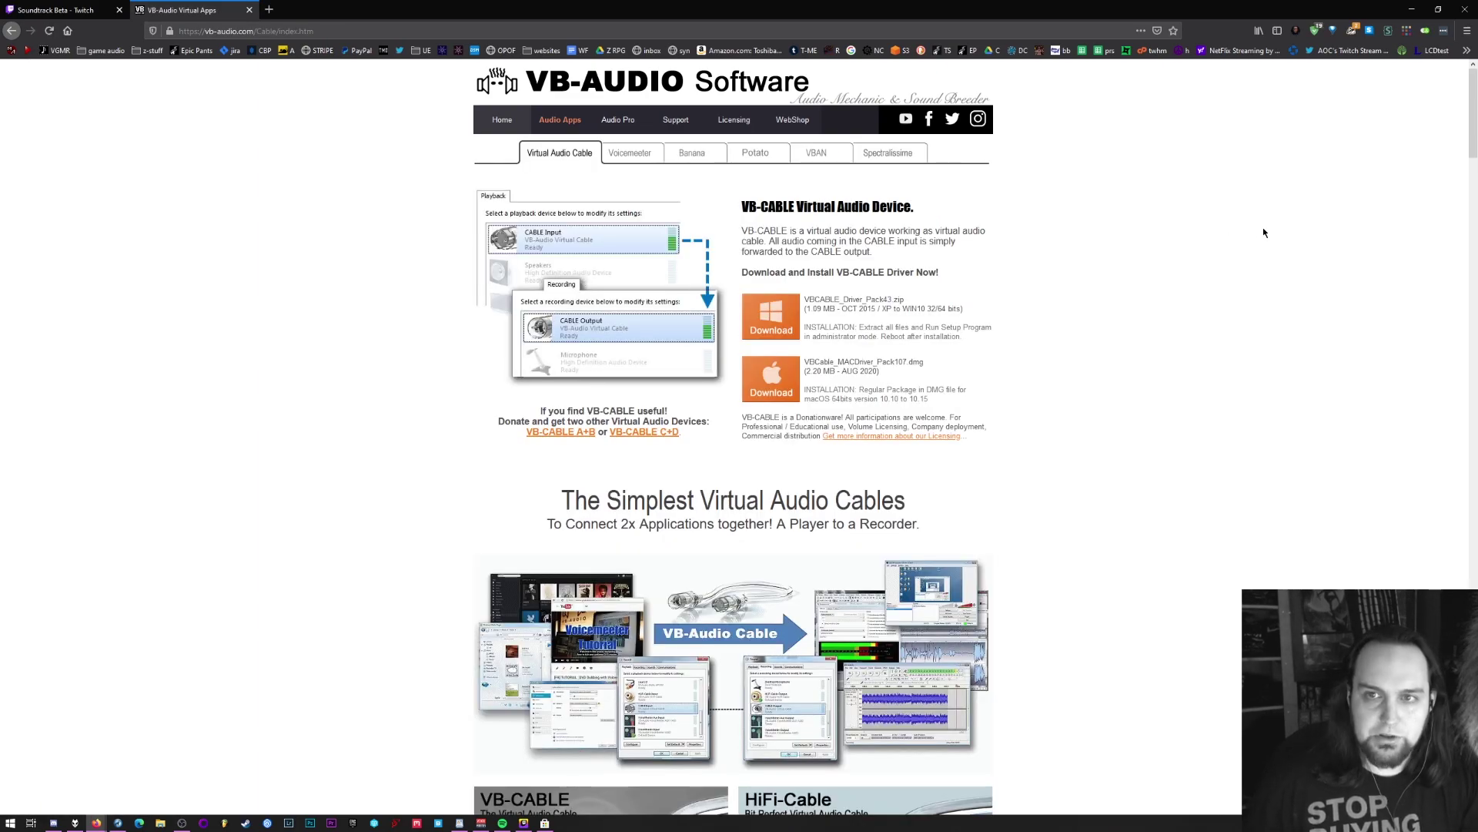
left_click(1464, 11)
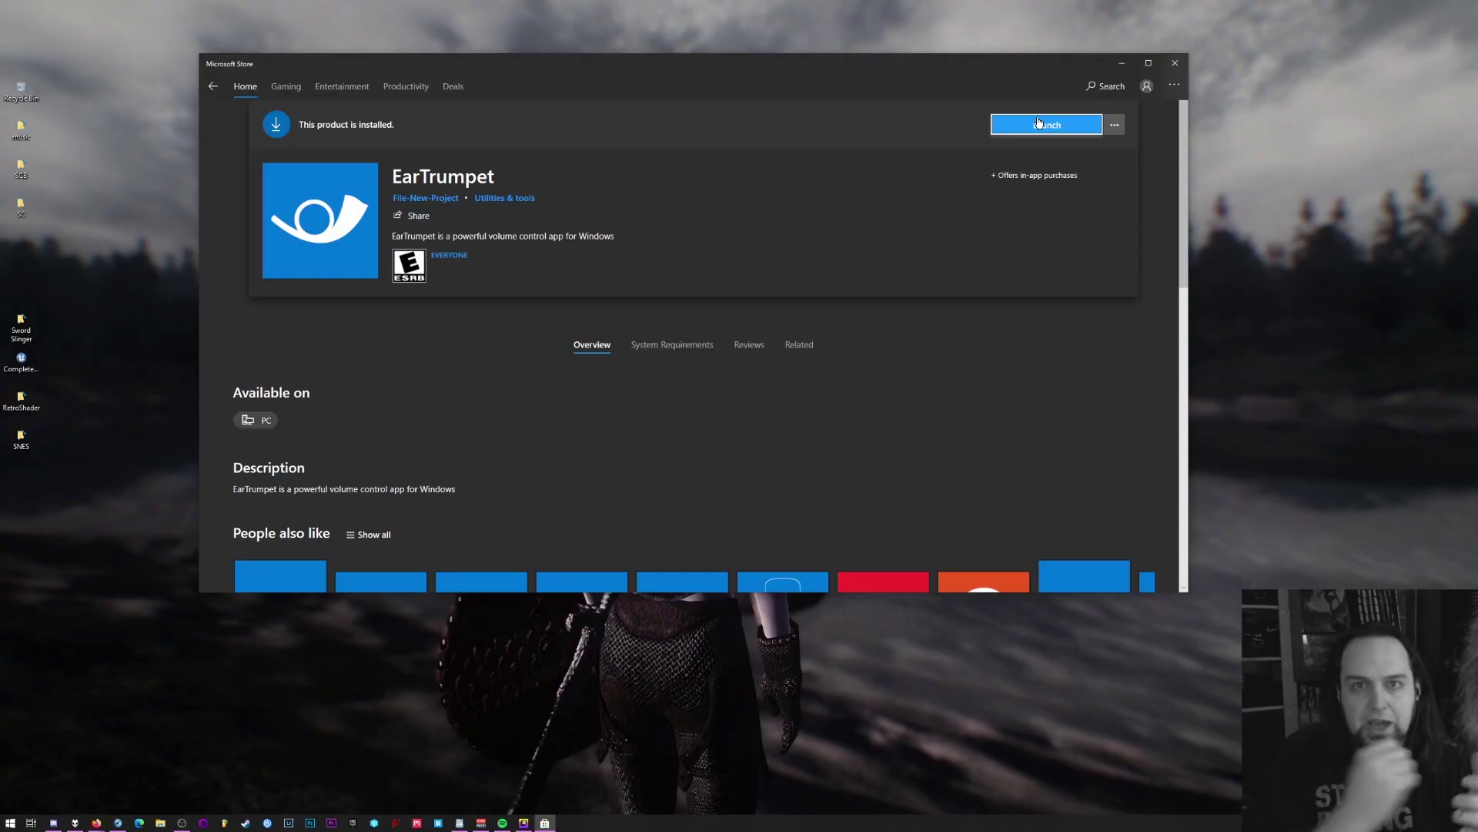
Close the Store and check that A1 outputs to MME Speakers (2- Creative SB X-Fi).
left_click(1175, 62)
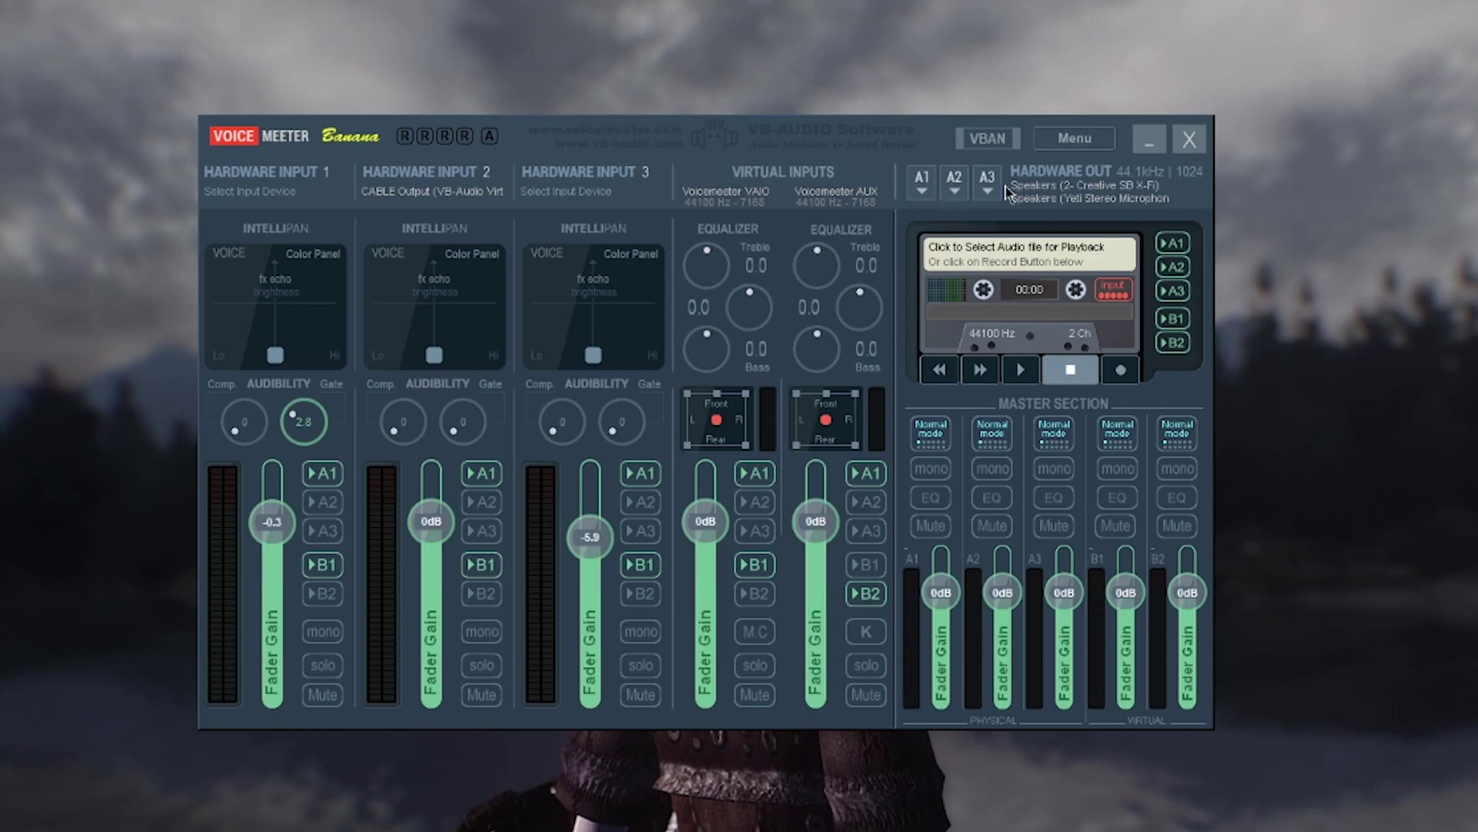
left_click(928, 182)
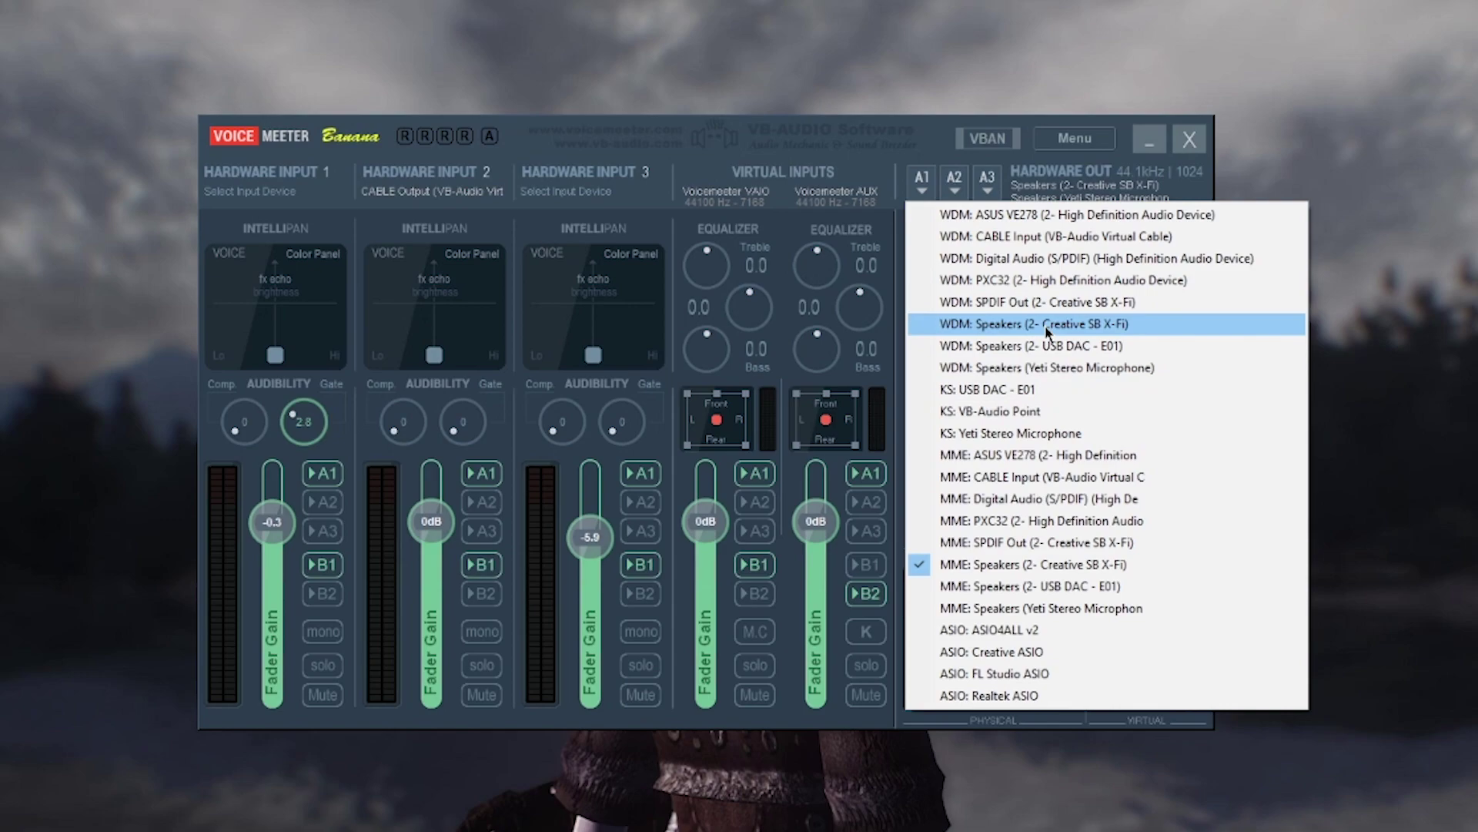
Close the A1 list and inspect the A2 output device without changing it.
left_click(965, 182)
left_click(966, 184)
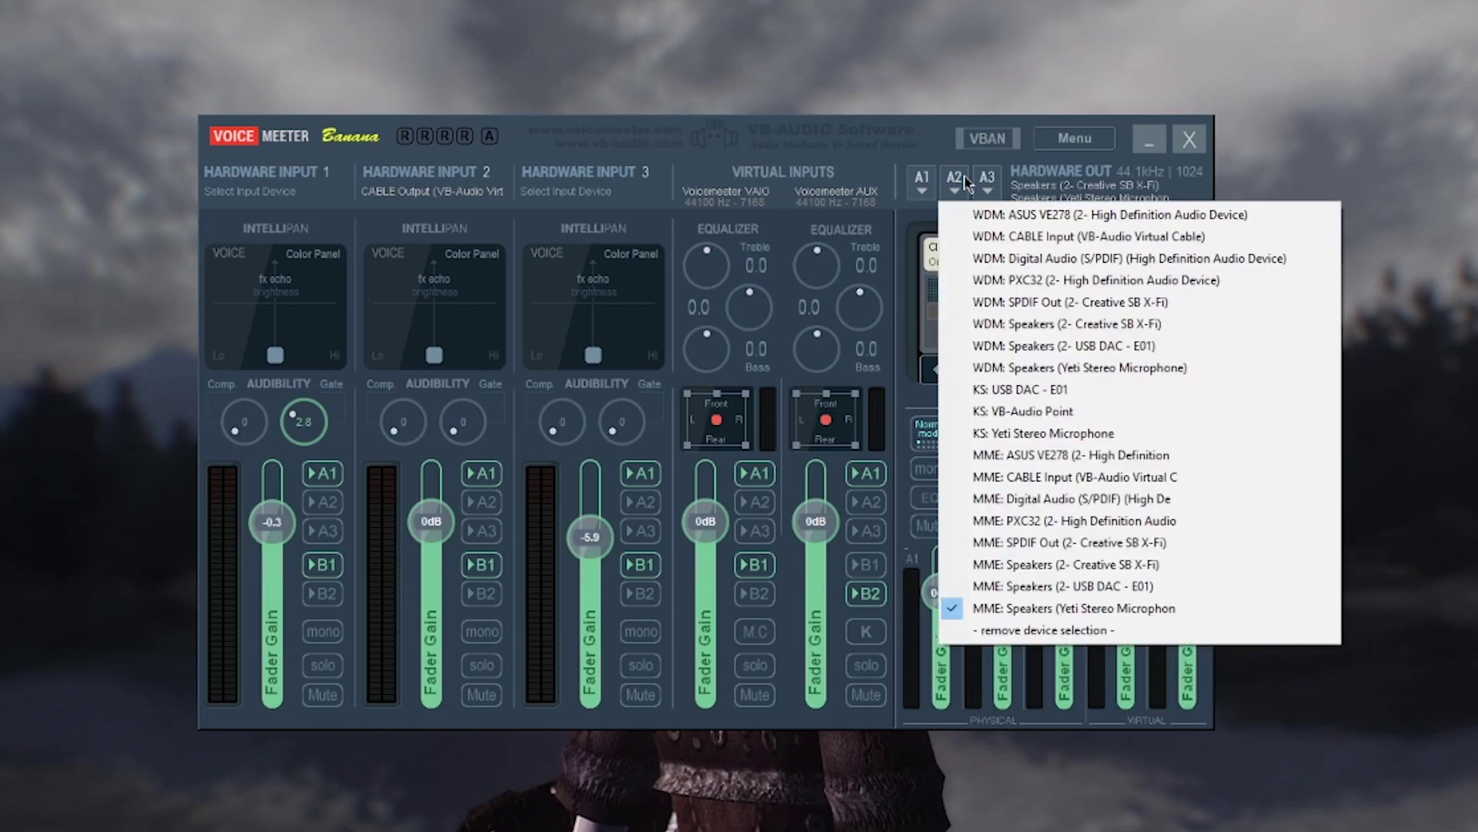
left_click(926, 154)
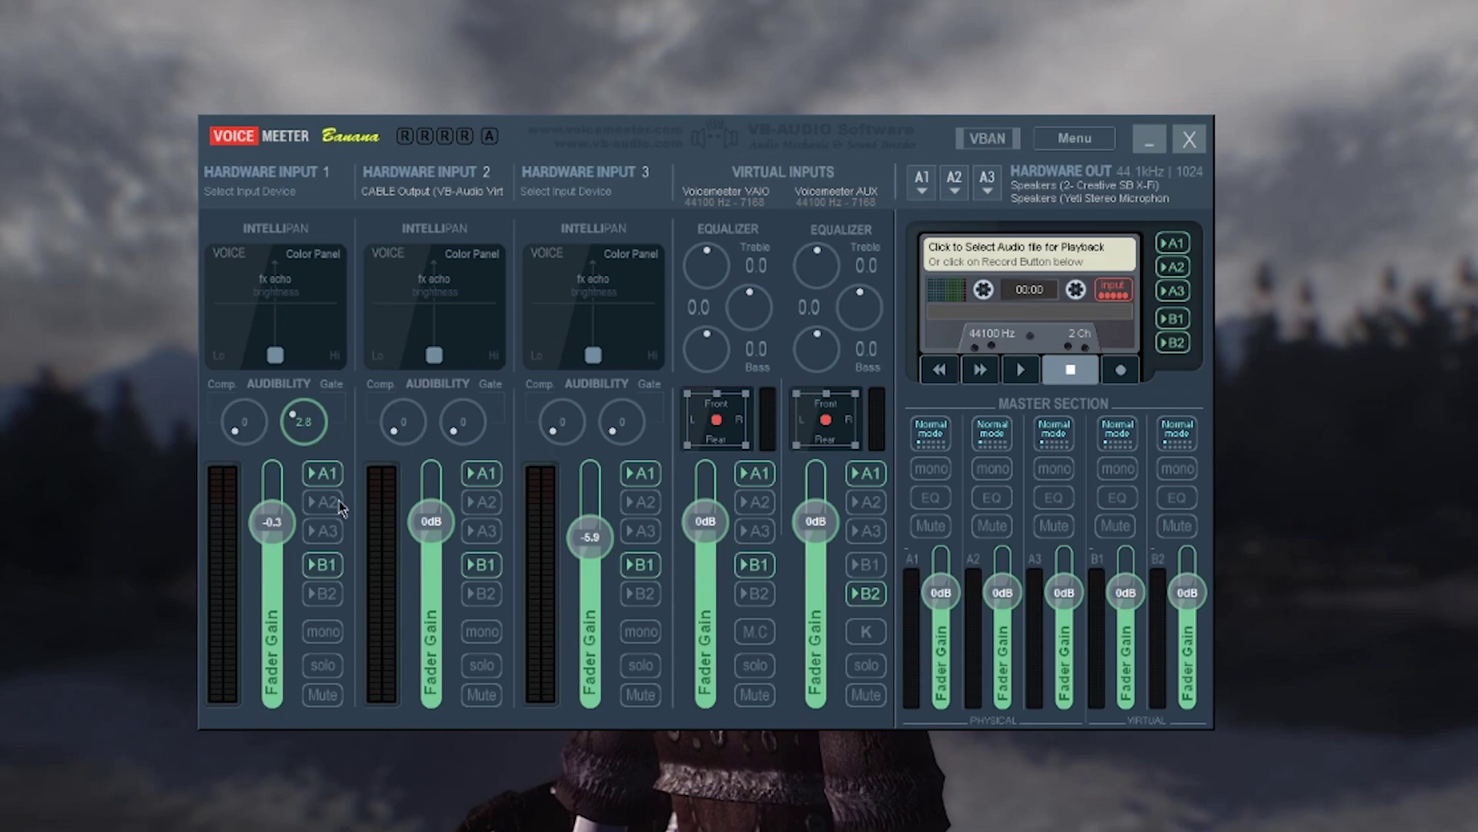
Route the Voicemeeter AUX strip and Hardware Inputs 1, 2 and 3 to A2.
left_click(863, 505)
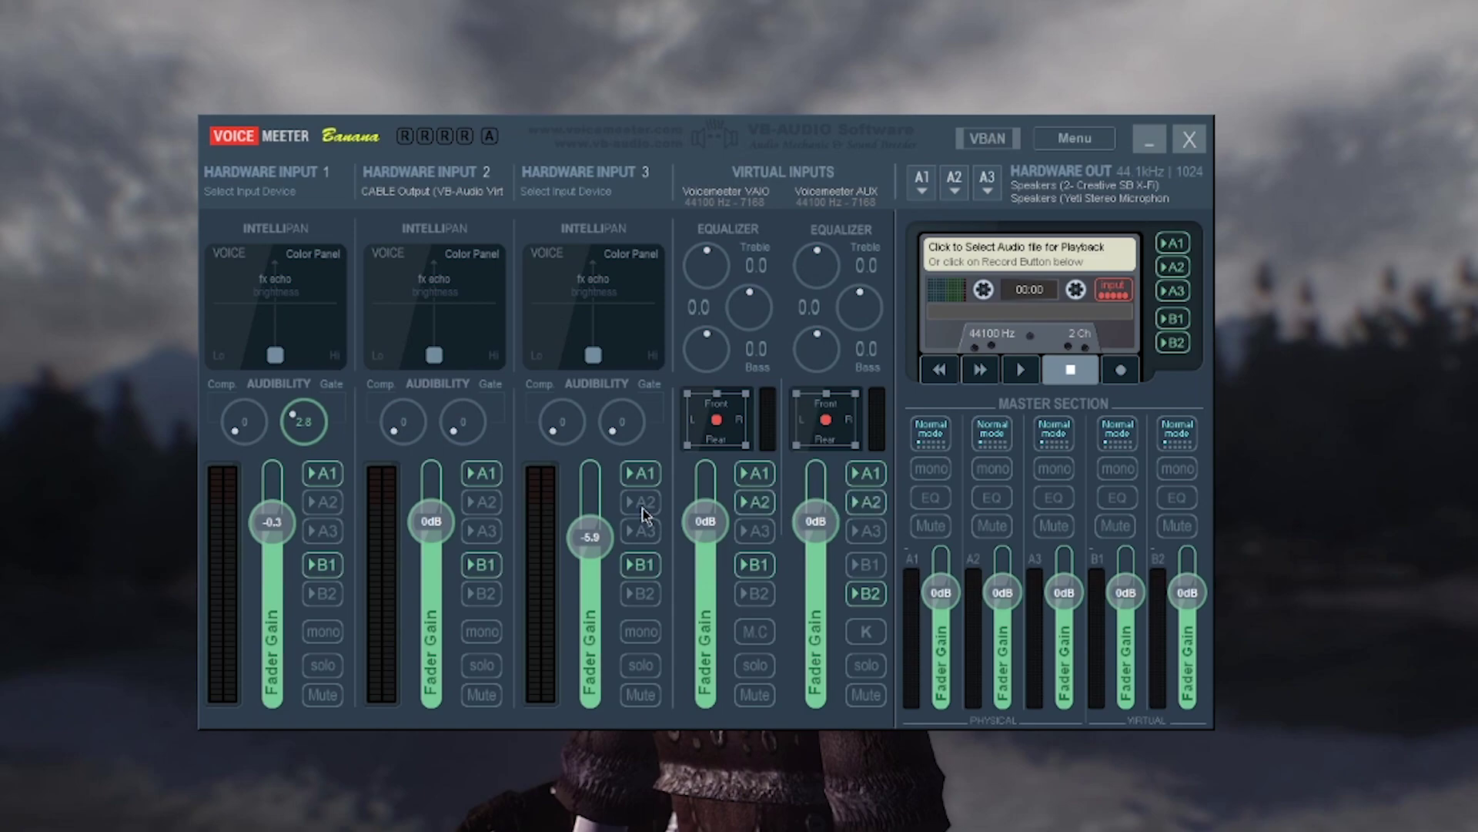
left_click(642, 507)
left_click(484, 504)
left_click(324, 502)
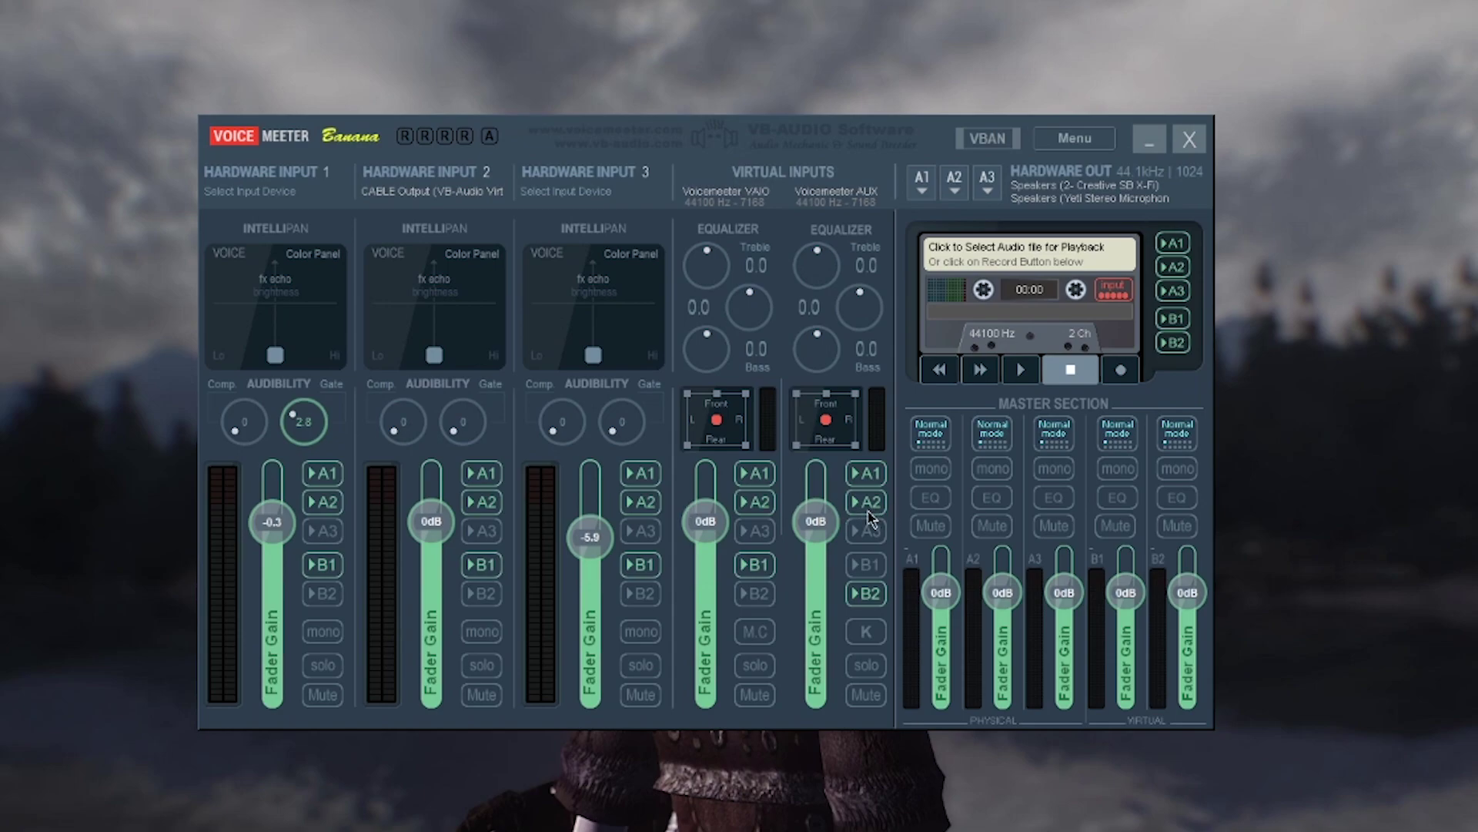
left_click(485, 505)
left_click(483, 503)
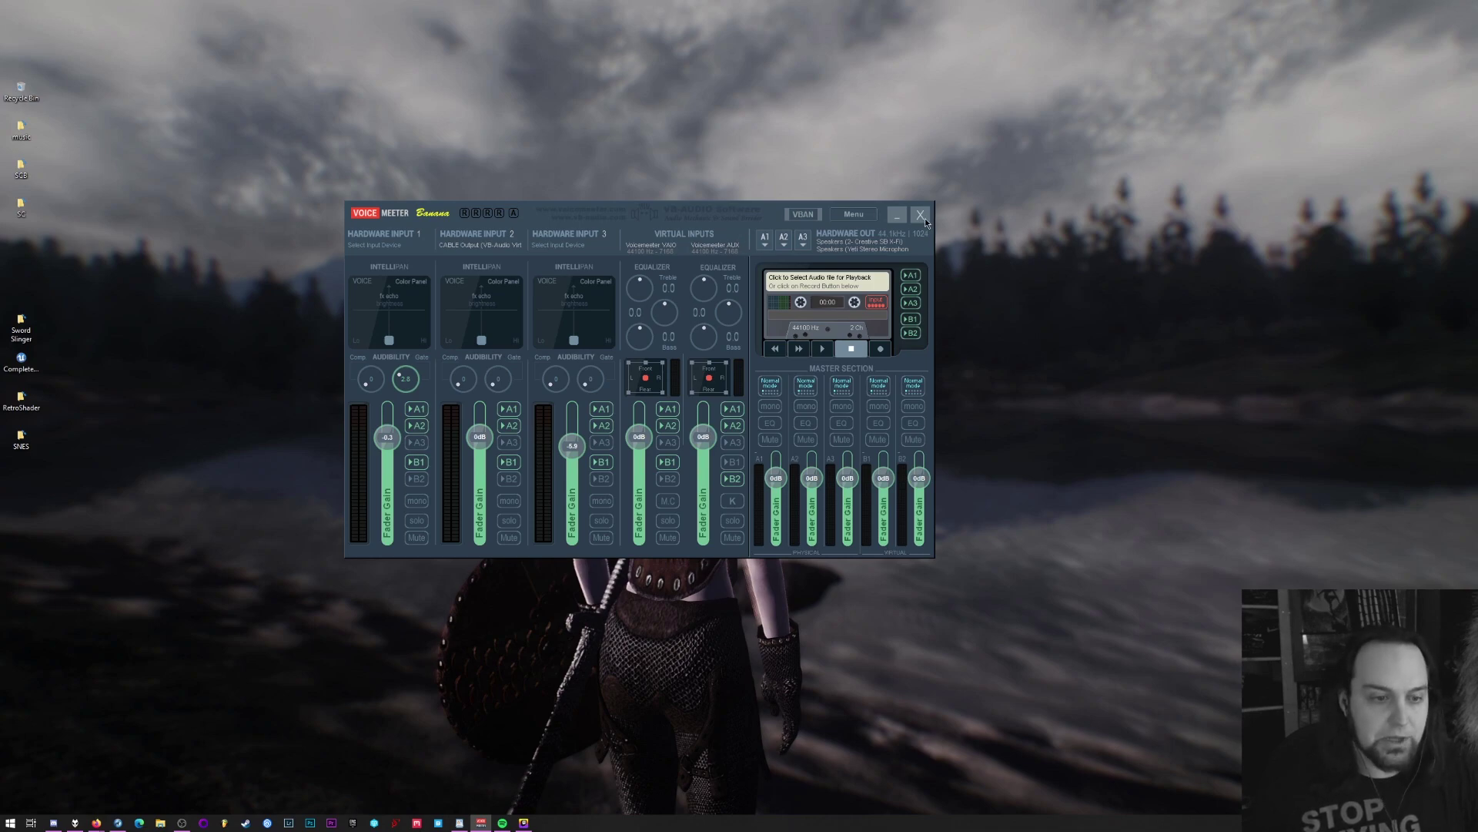
Close Banana, bring up Voicemeeter Potato from the tray, and edit the Desktop strip label.
left_click(921, 216)
left_click(1364, 823)
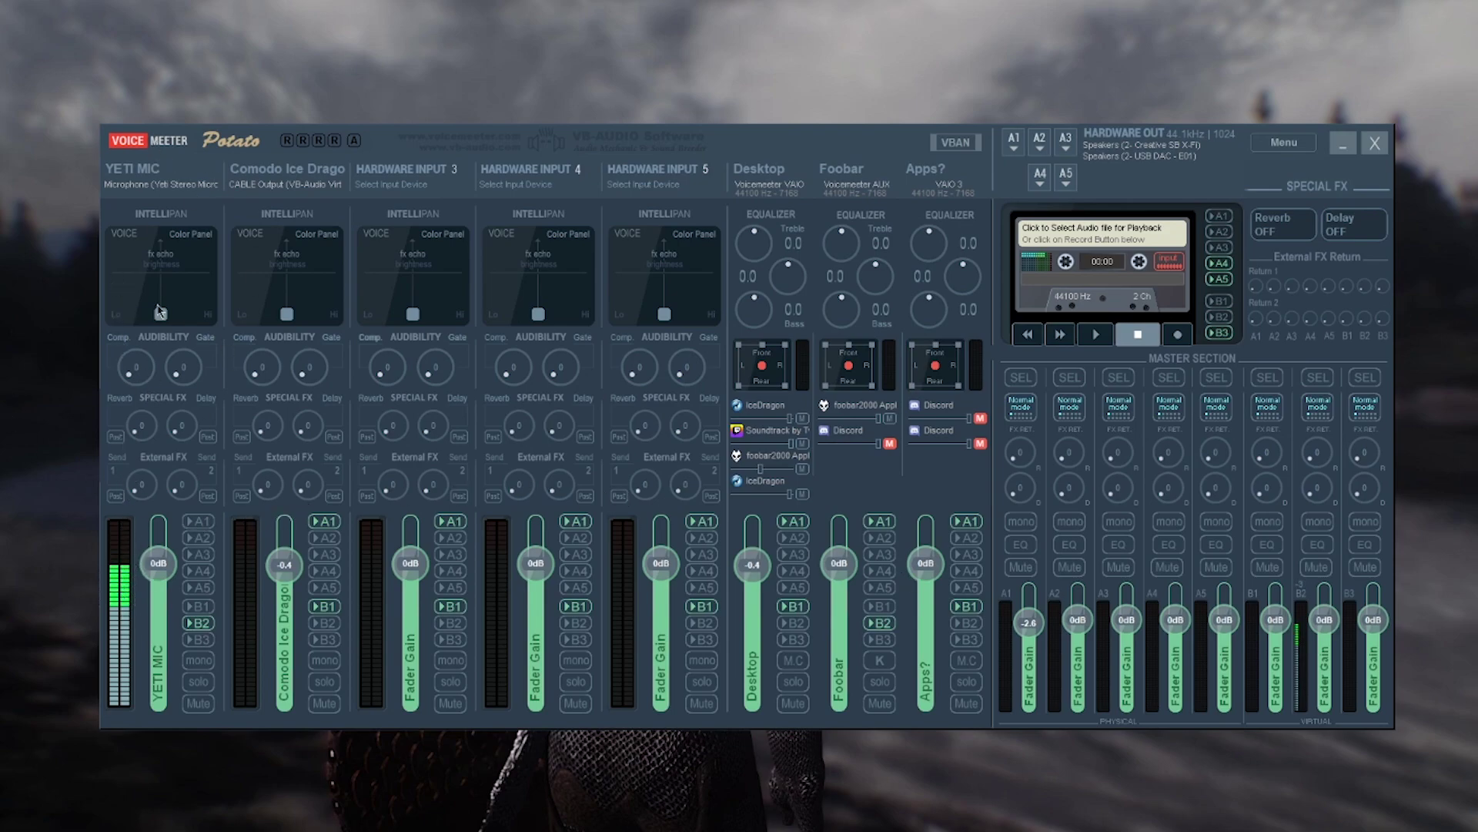
left_click(1283, 142)
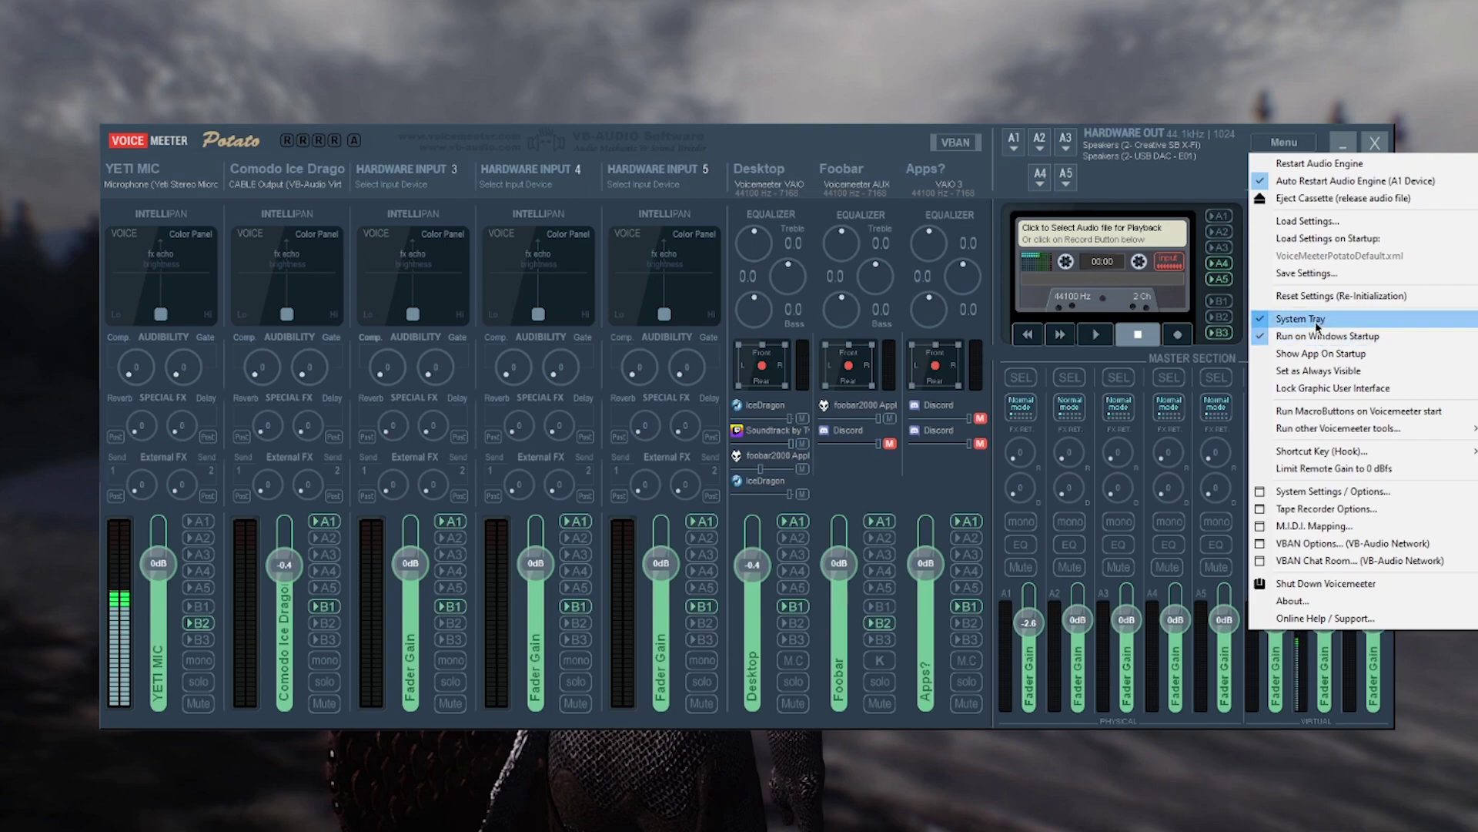
left_click(820, 144)
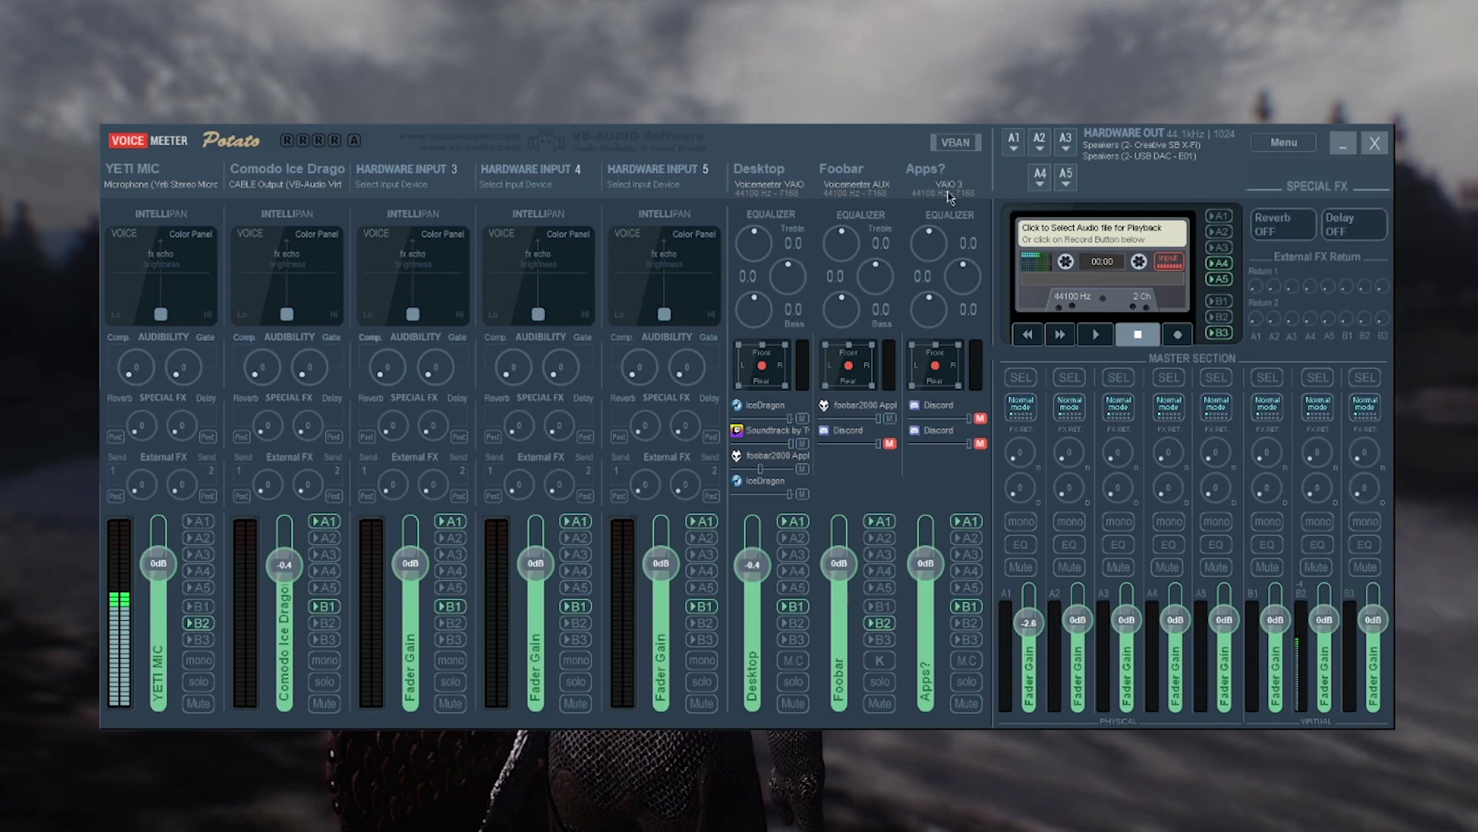
double_click(758, 168)
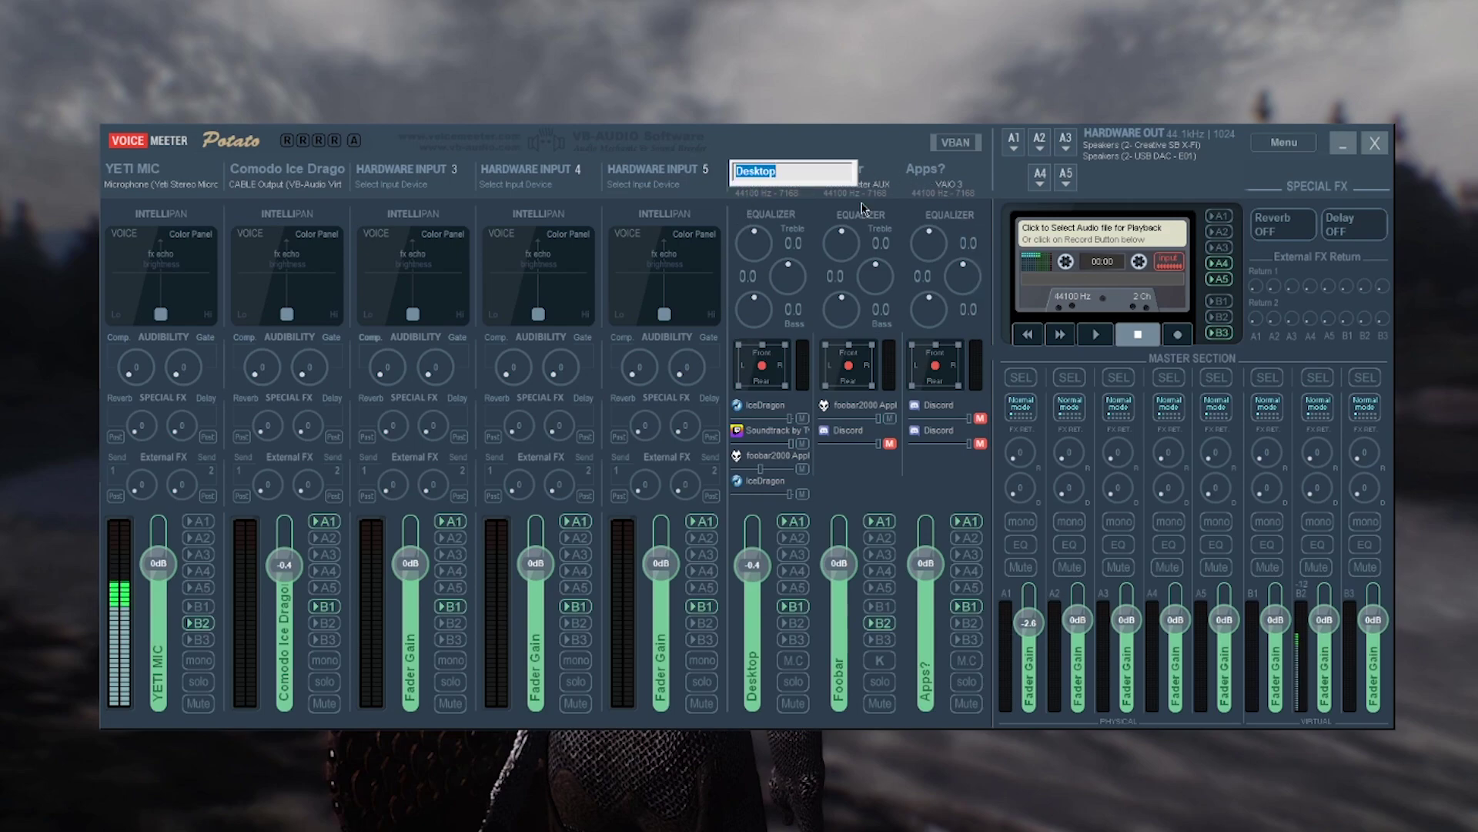
Confirm the Desktop name and check the available playback devices from the tray volume icon.
key("Return")
right_click(1403, 822)
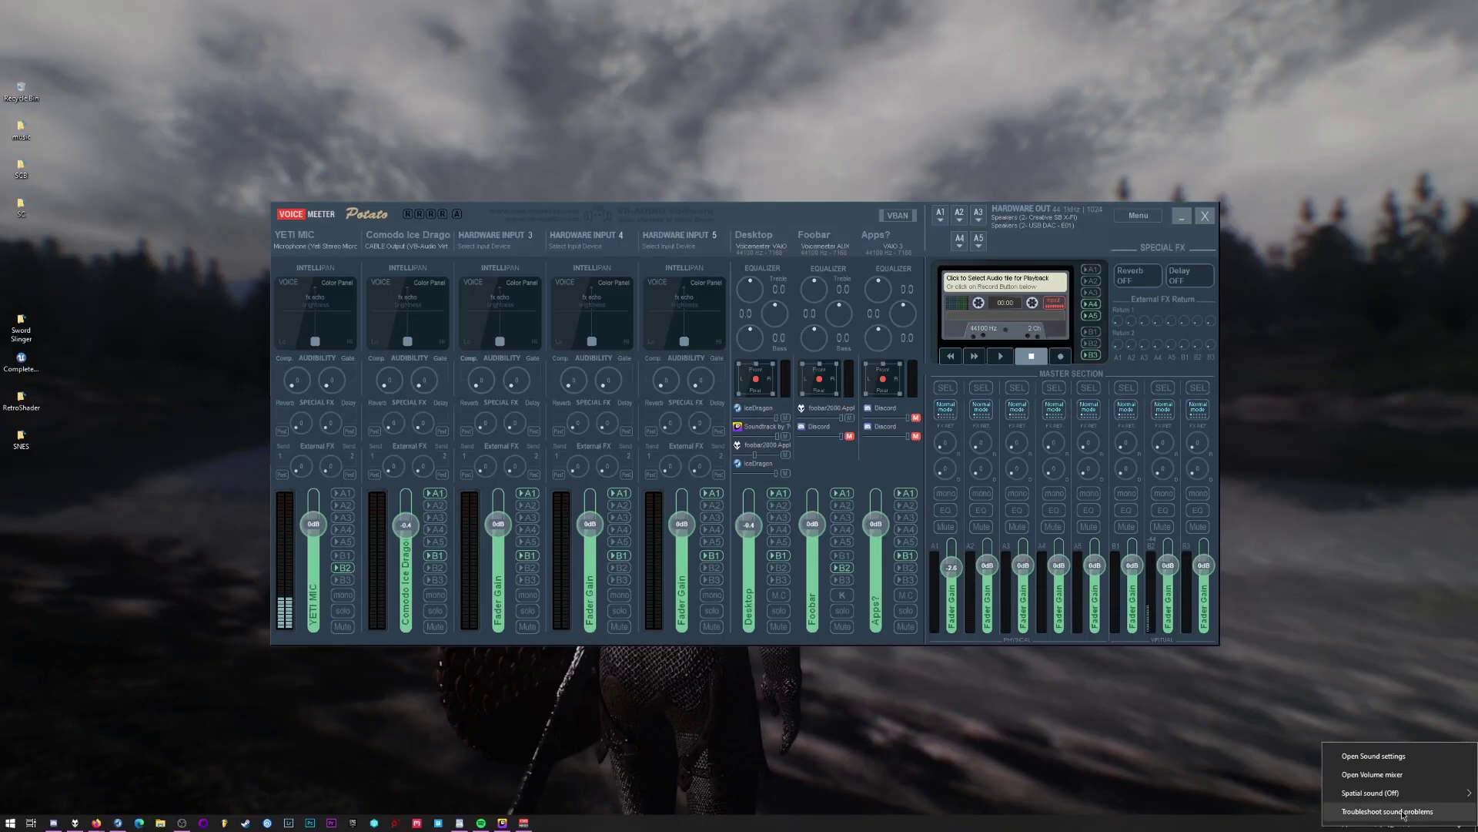
left_click(1390, 824)
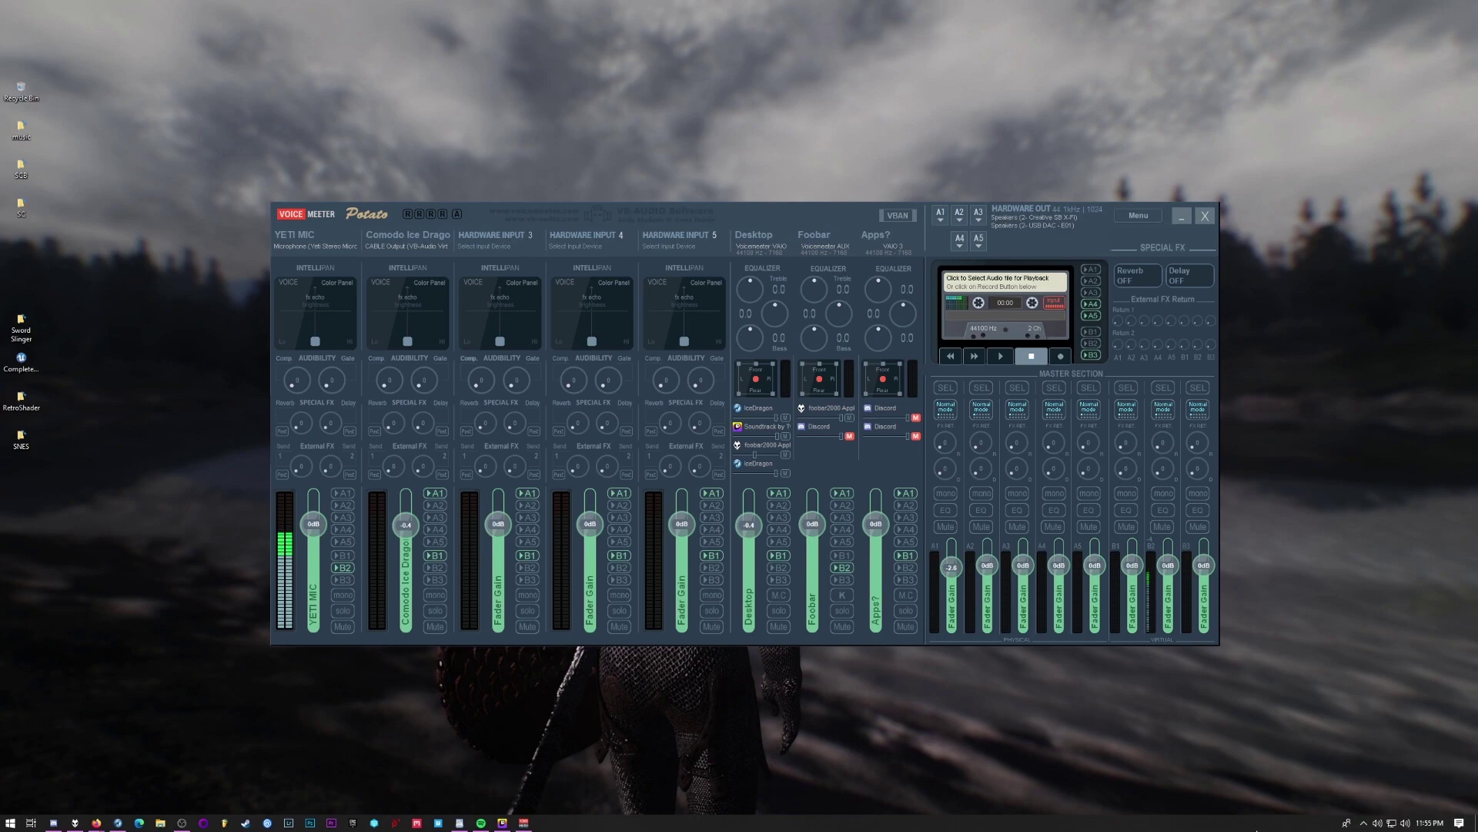
left_click(1405, 822)
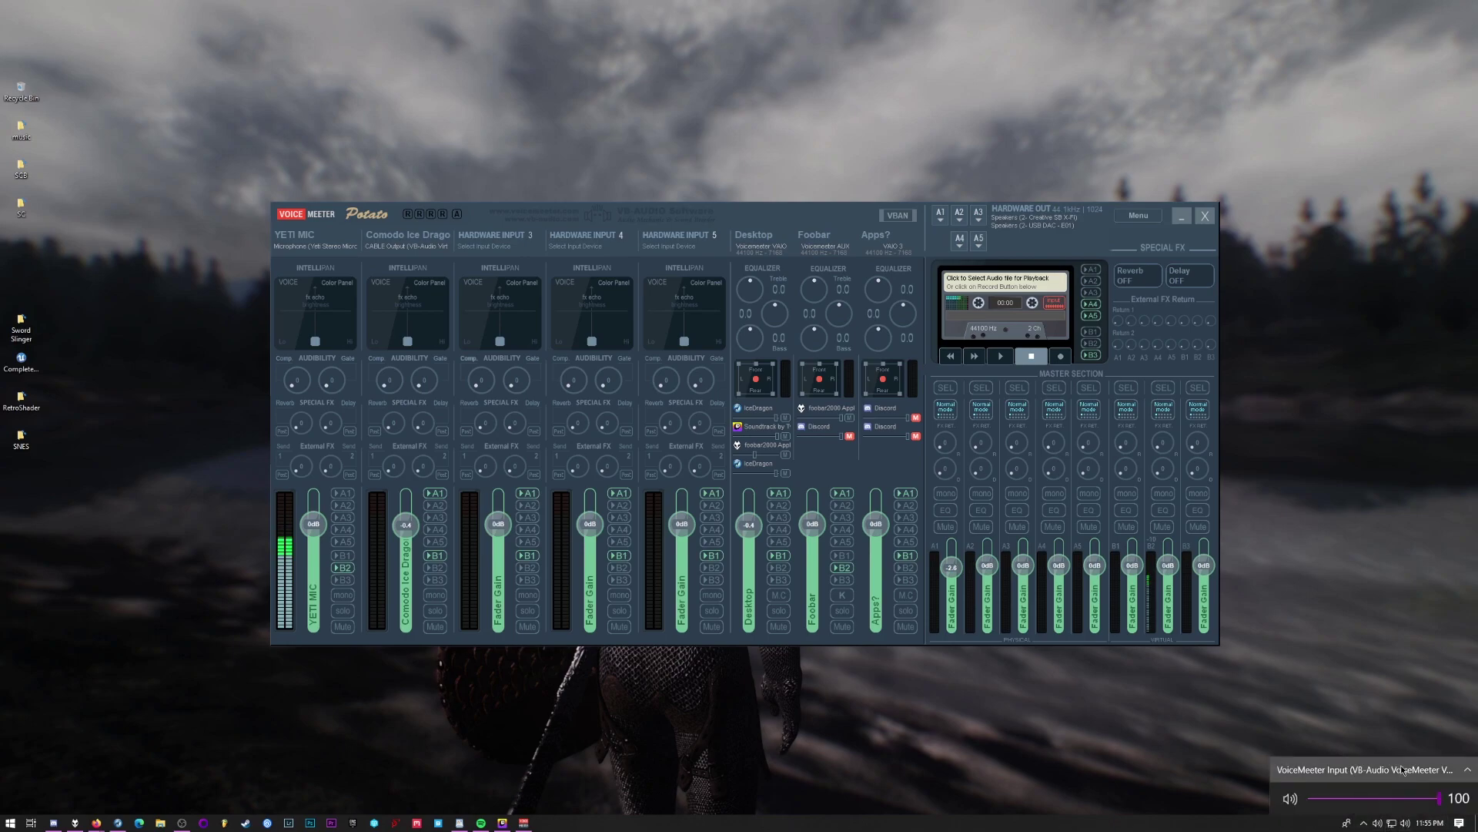
left_click(1403, 769)
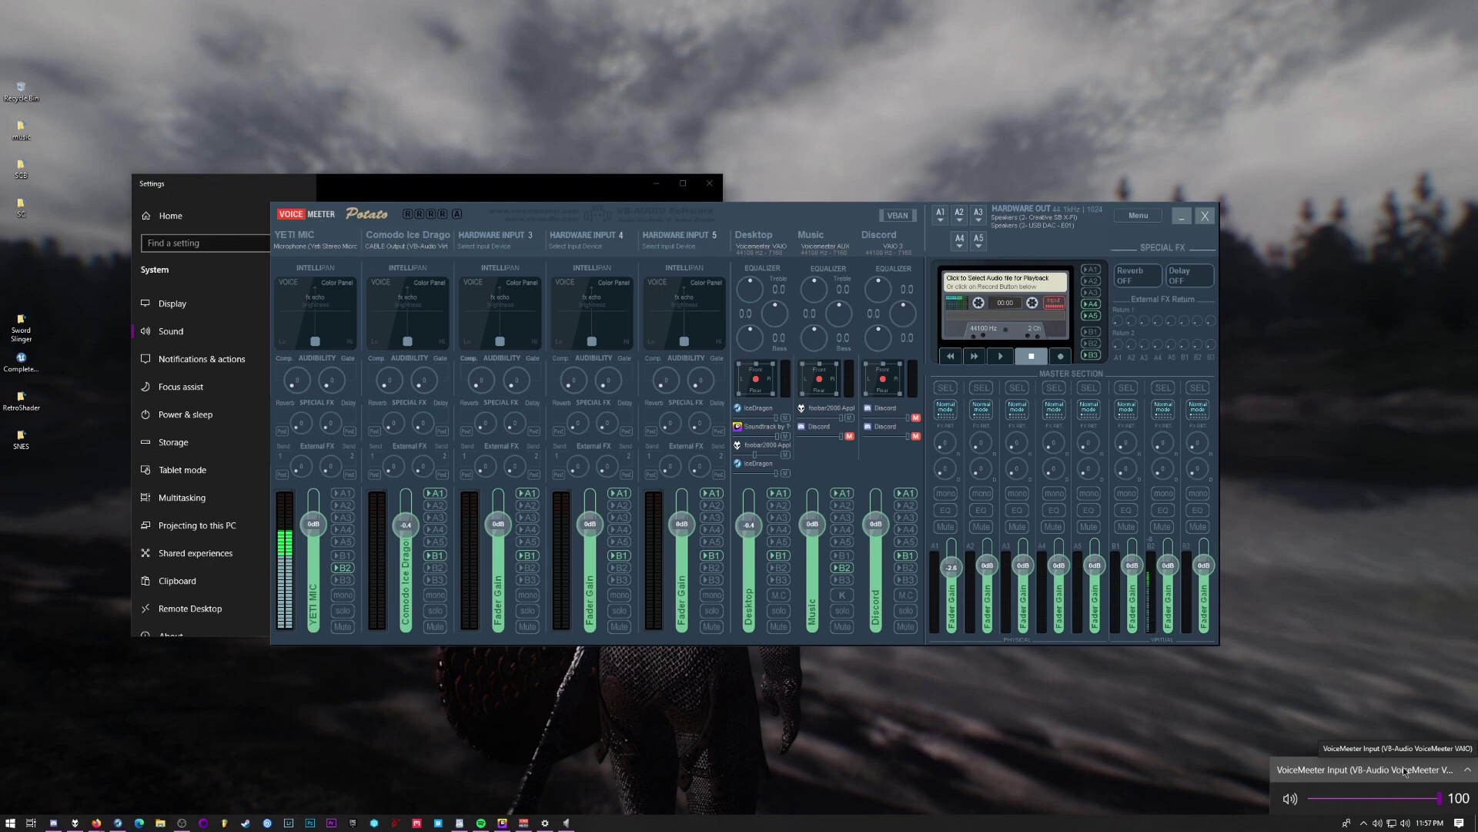
left_click(941, 217)
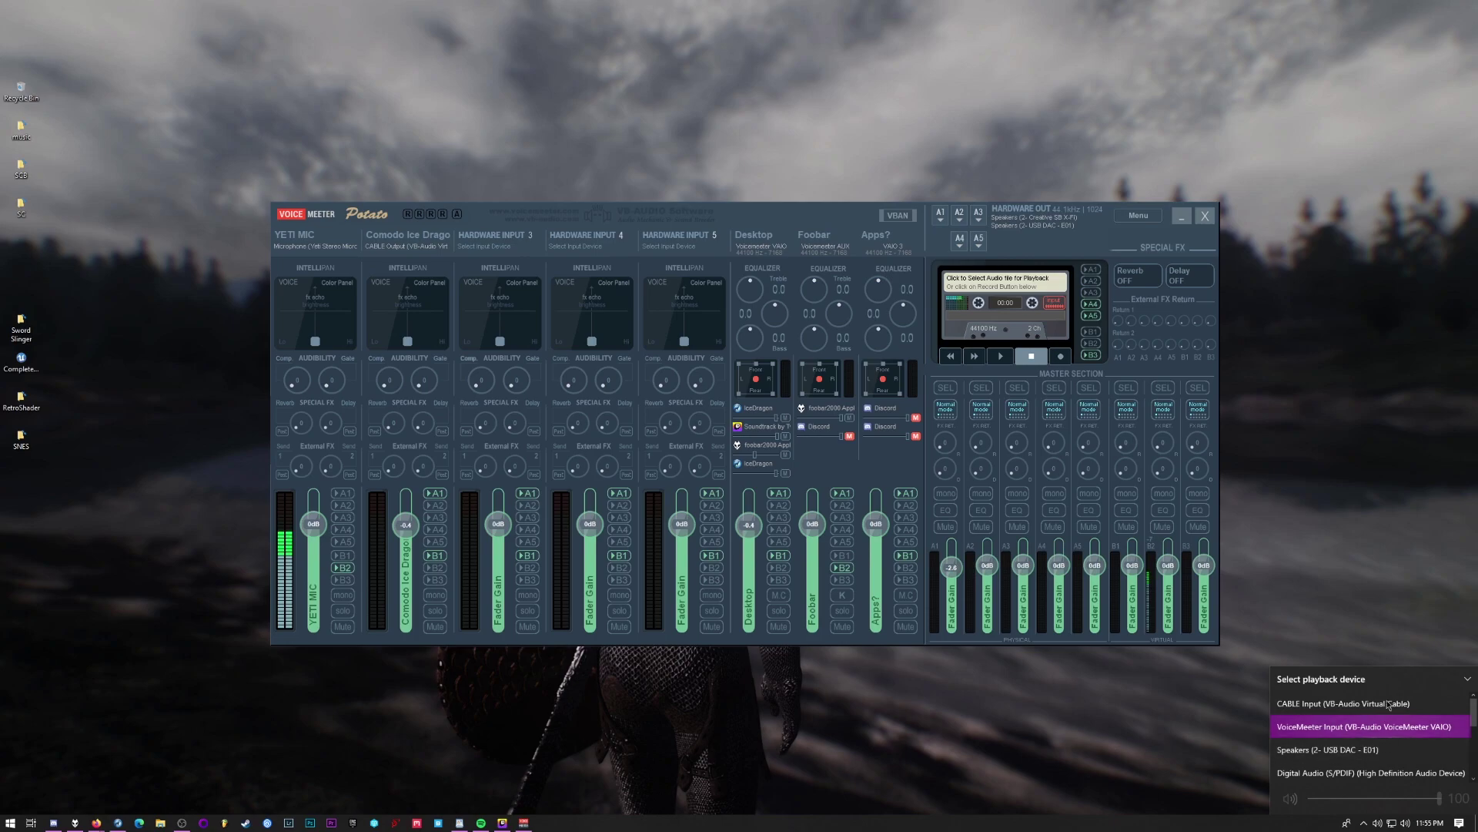
Keep the Desktop label and rename the Foobar strip to Music.
double_click(753, 236)
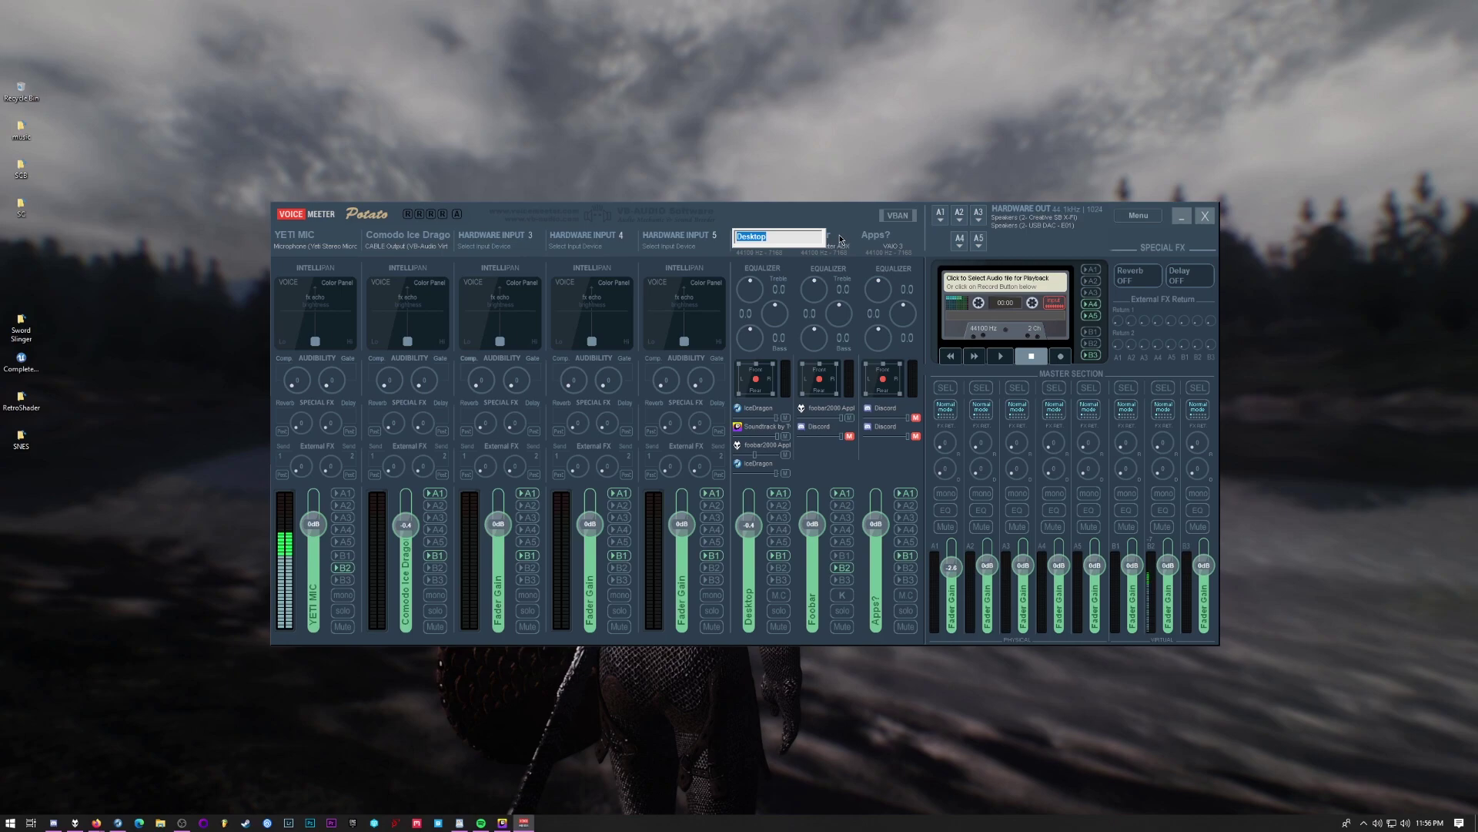
key("Return")
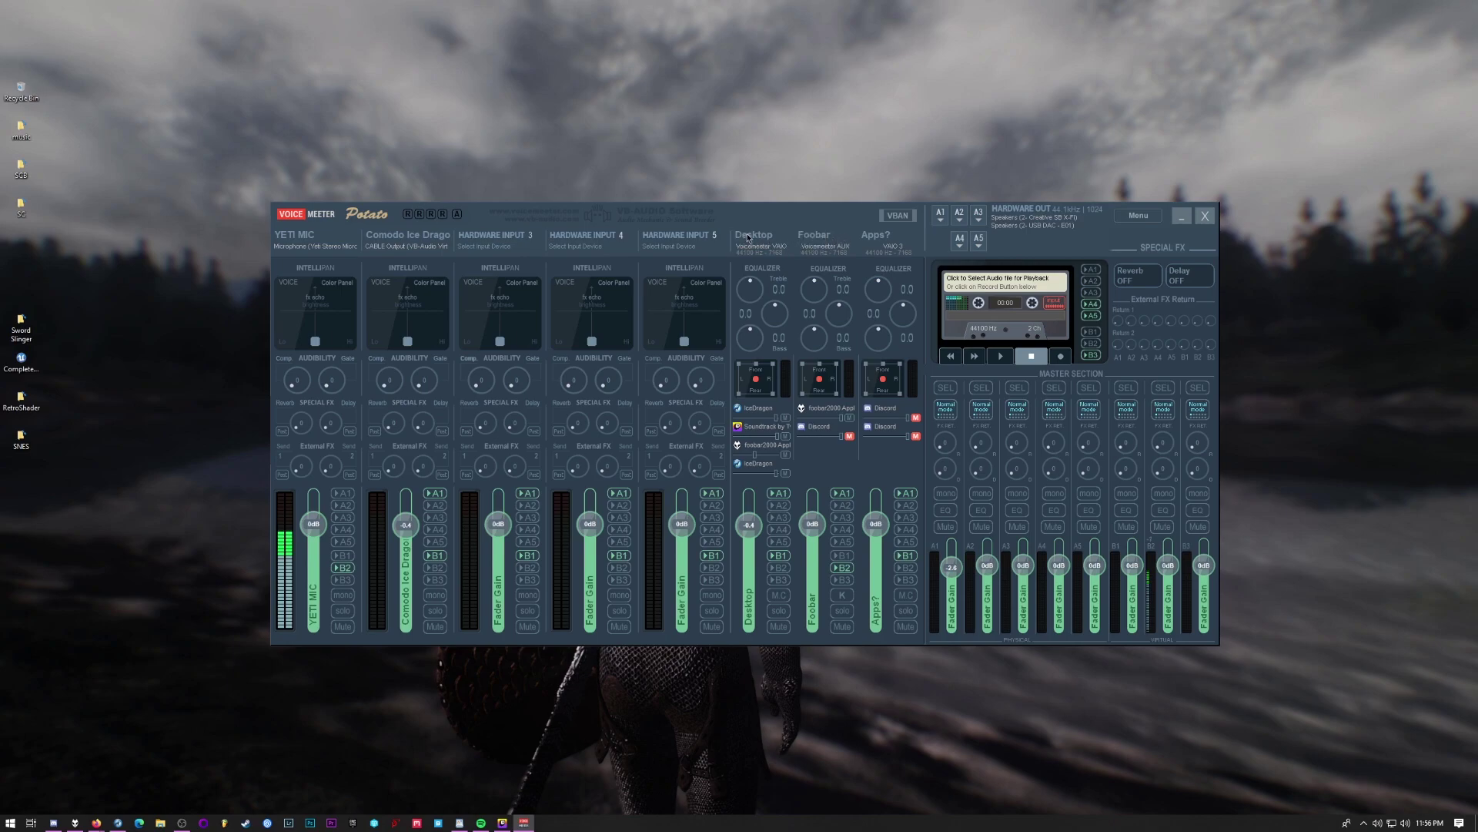
double_click(829, 239)
type("/Music")
key("Return")
type("usic")
key("Return")
Rename the Apps? strip to Discord.
double_click(883, 235)
type("Discord")
key("Return")
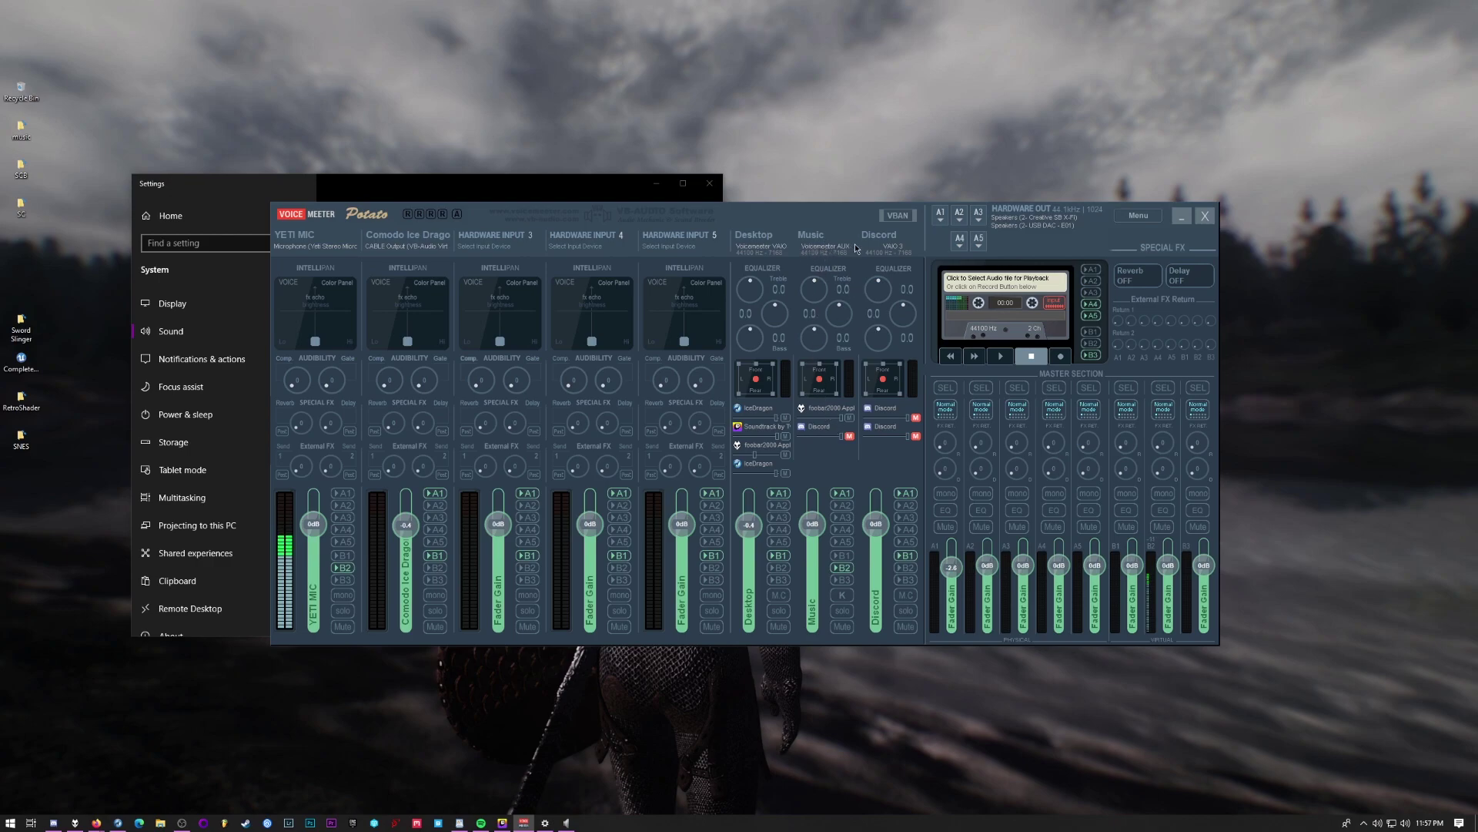
right_click(1405, 822)
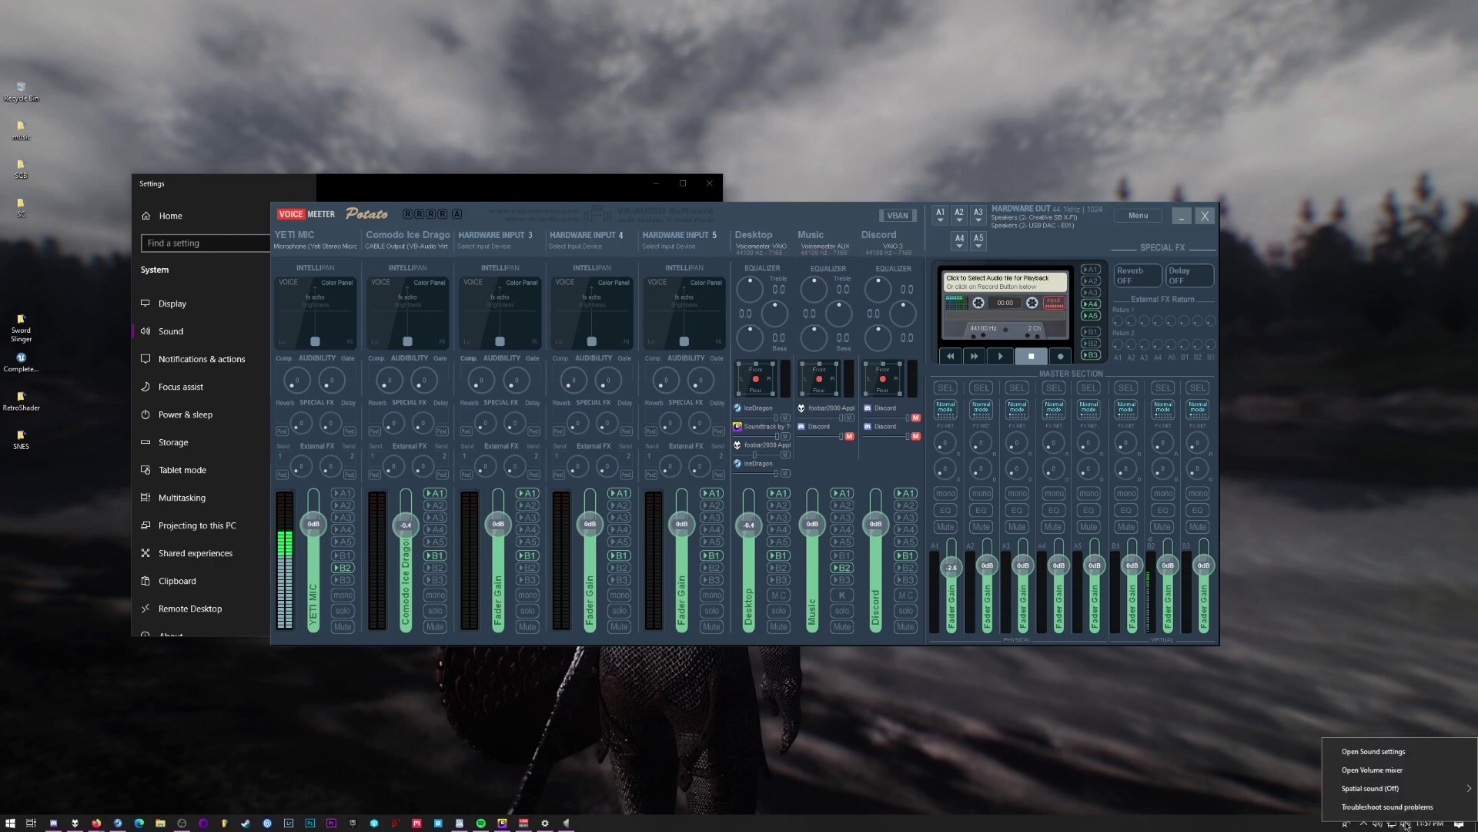
left_click(1406, 771)
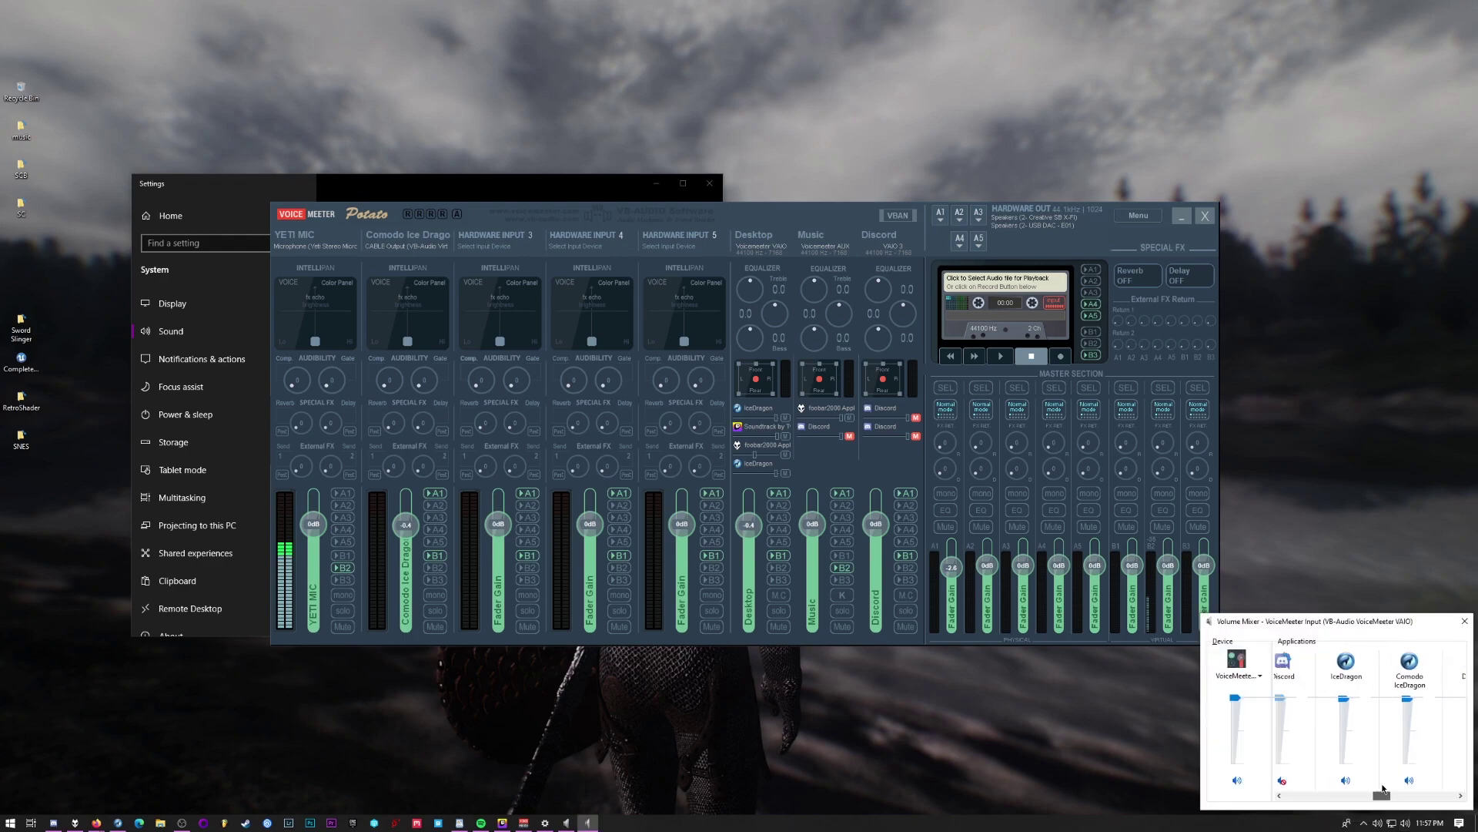
left_click_drag(1343, 794, 1326, 794)
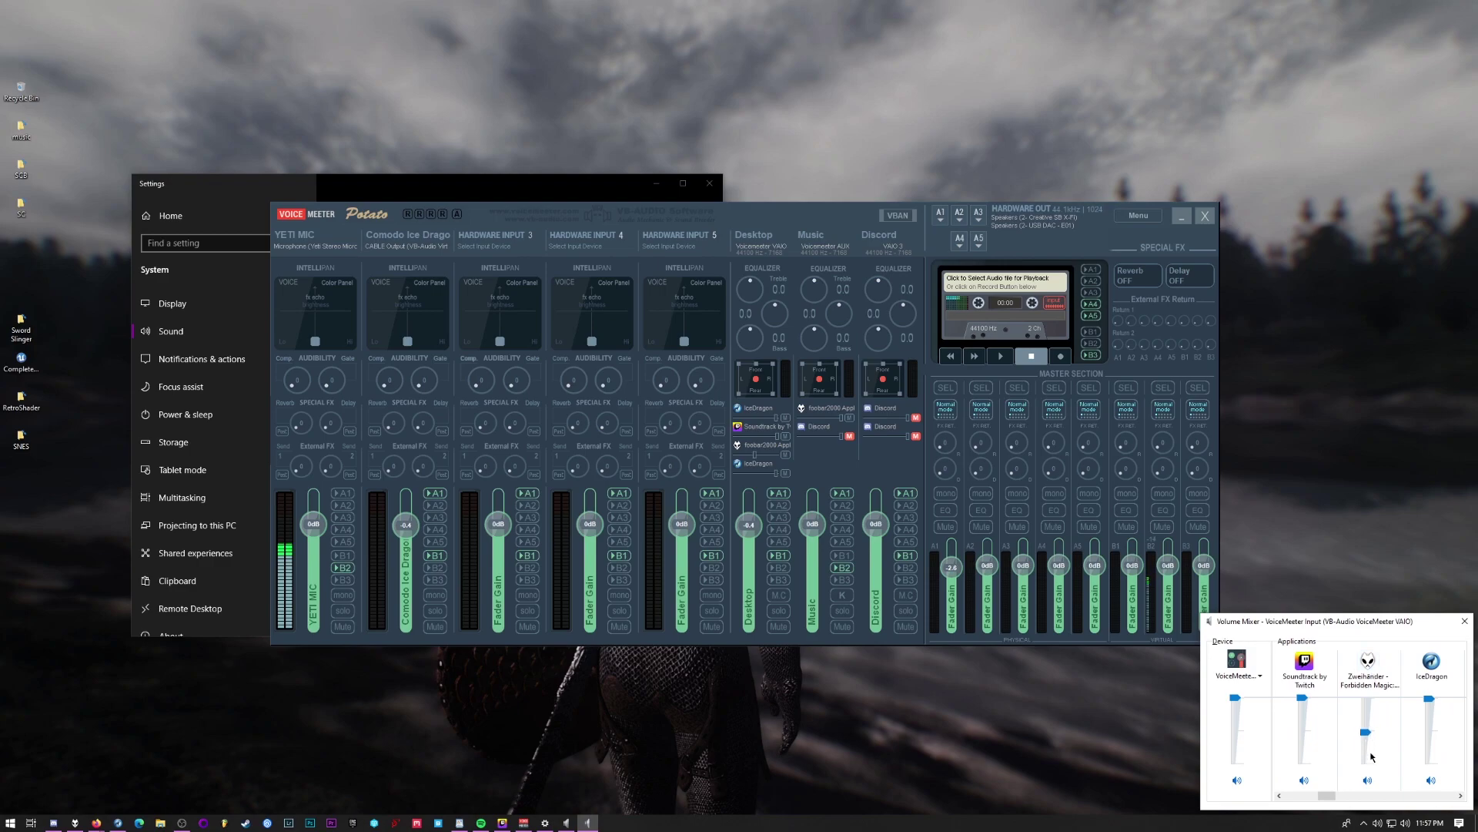
left_click(1463, 621)
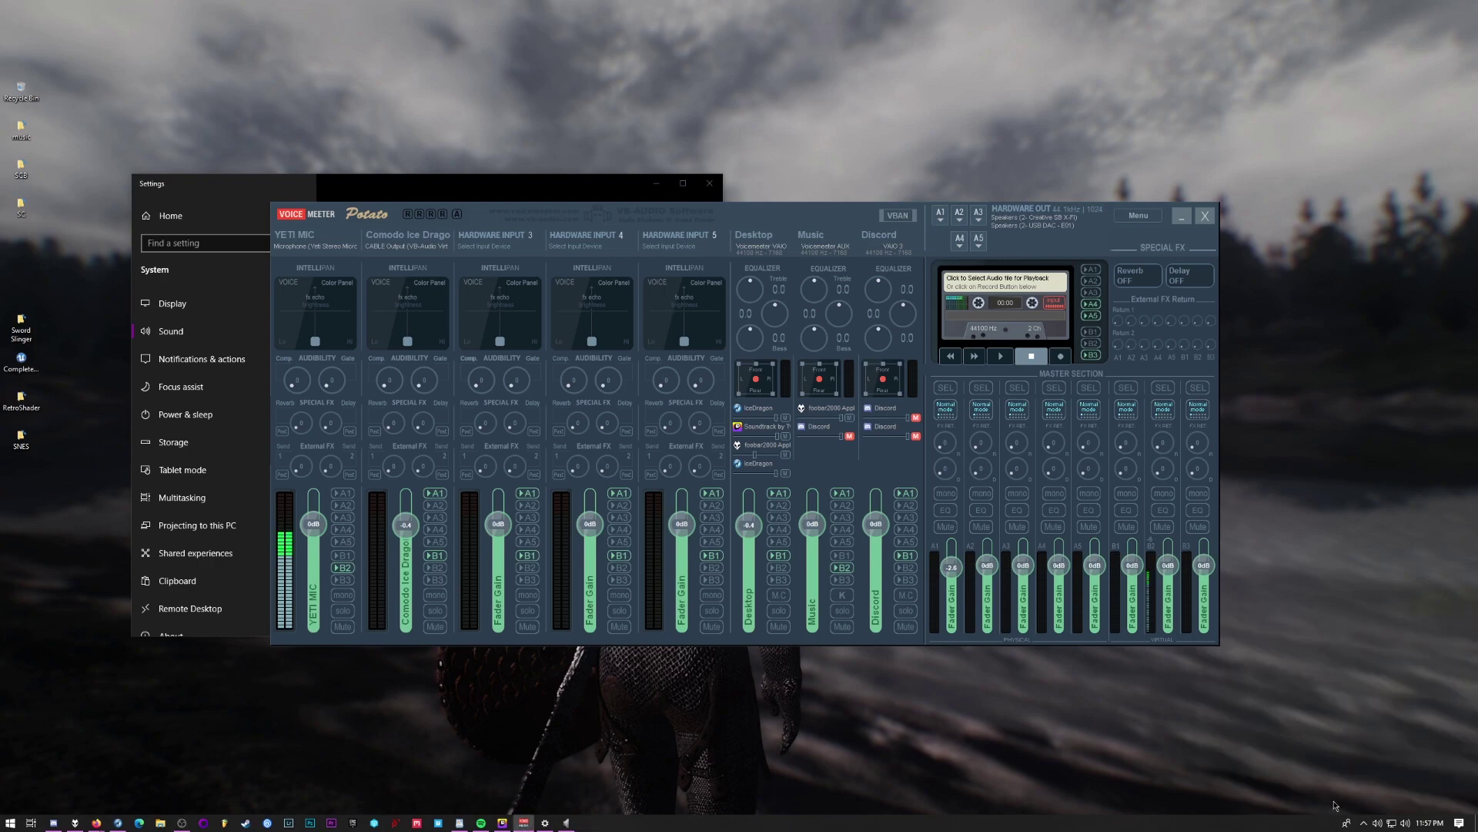
left_click(1378, 823)
left_click(1378, 823)
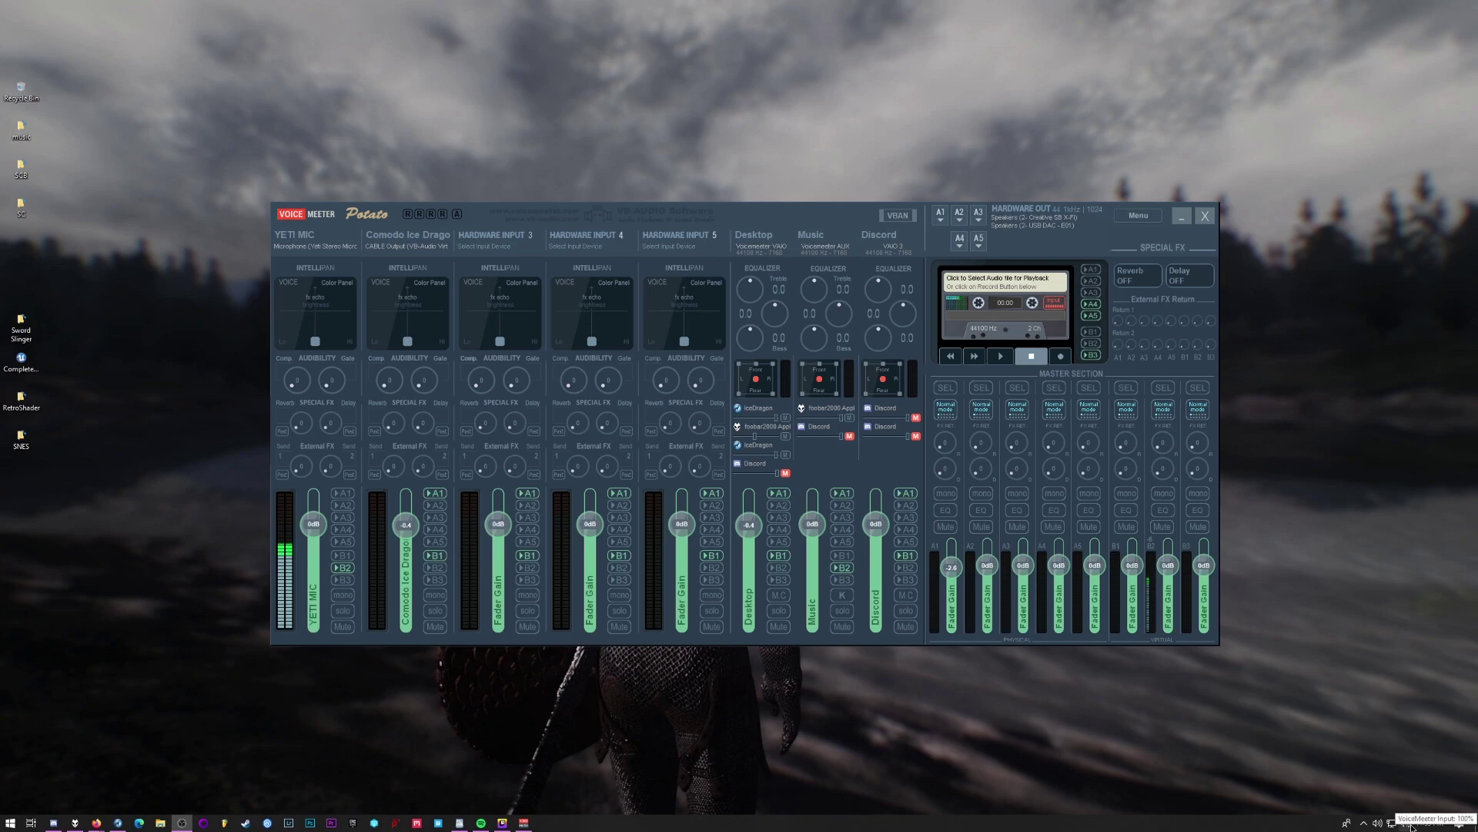
right_click(1403, 825)
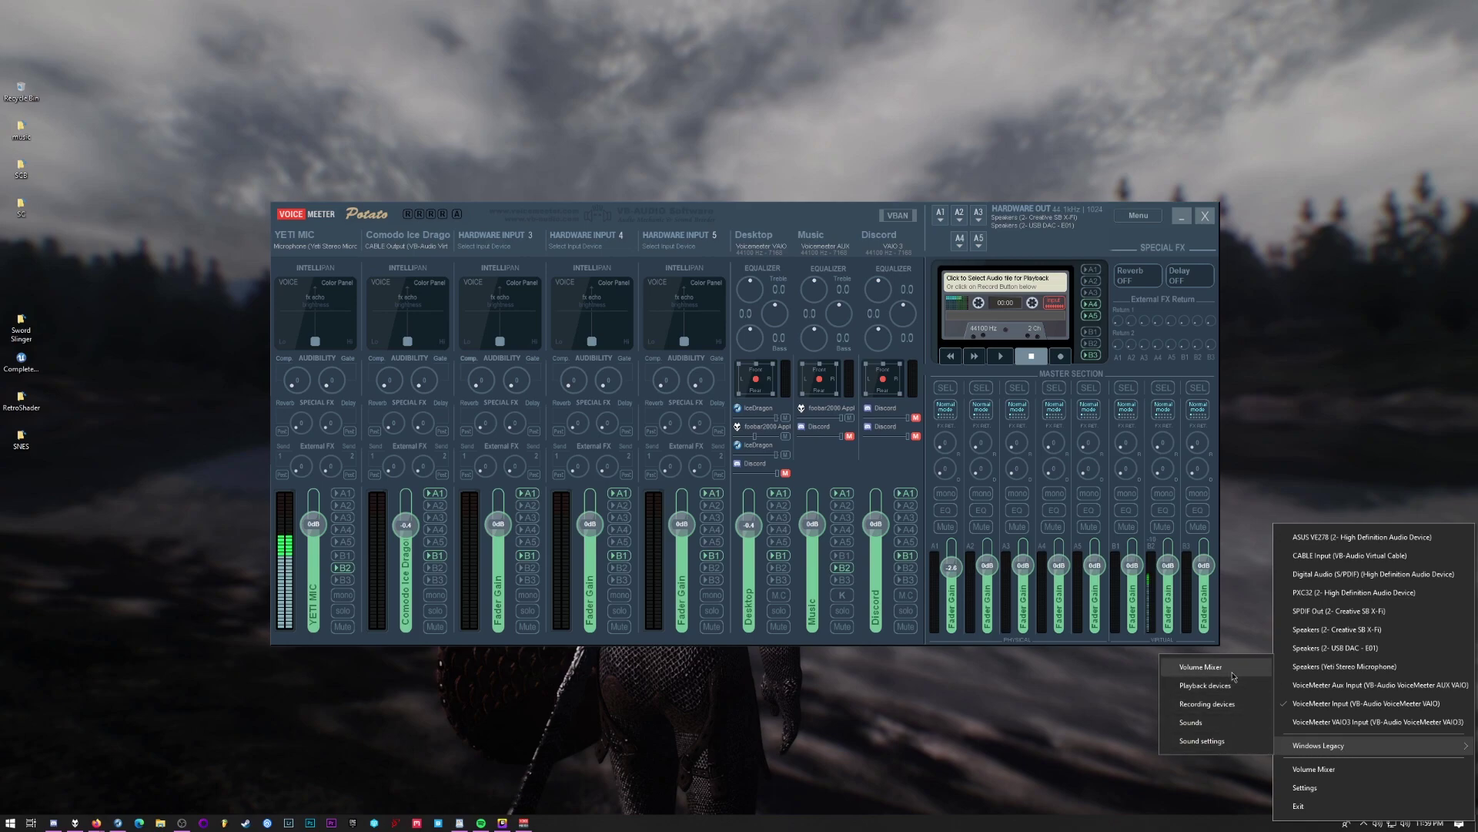
left_click(1380, 826)
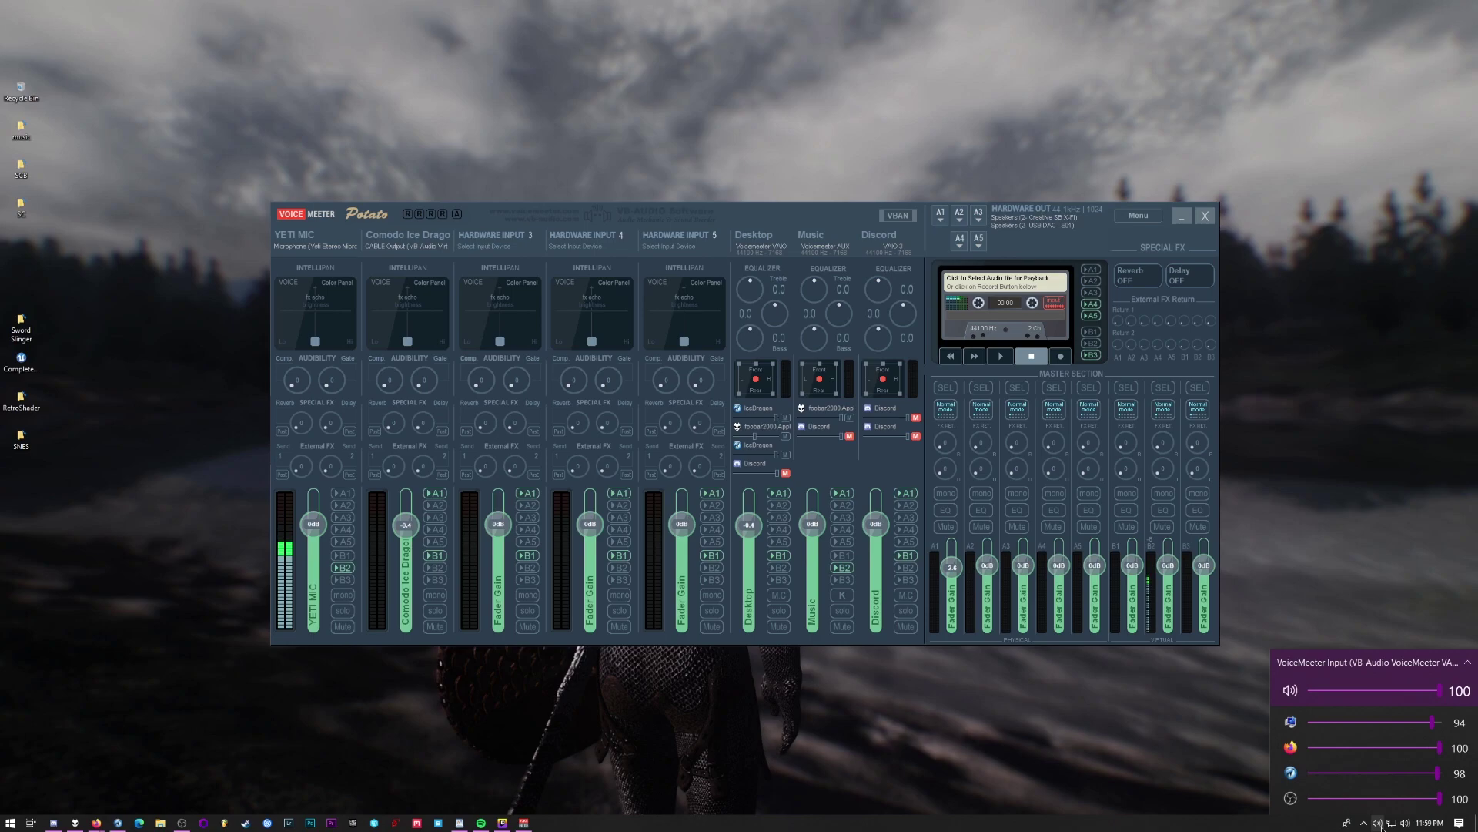
left_click(1380, 825)
Switch off the Volume system icon in Taskbar settings and close Settings.
right_click(1275, 827)
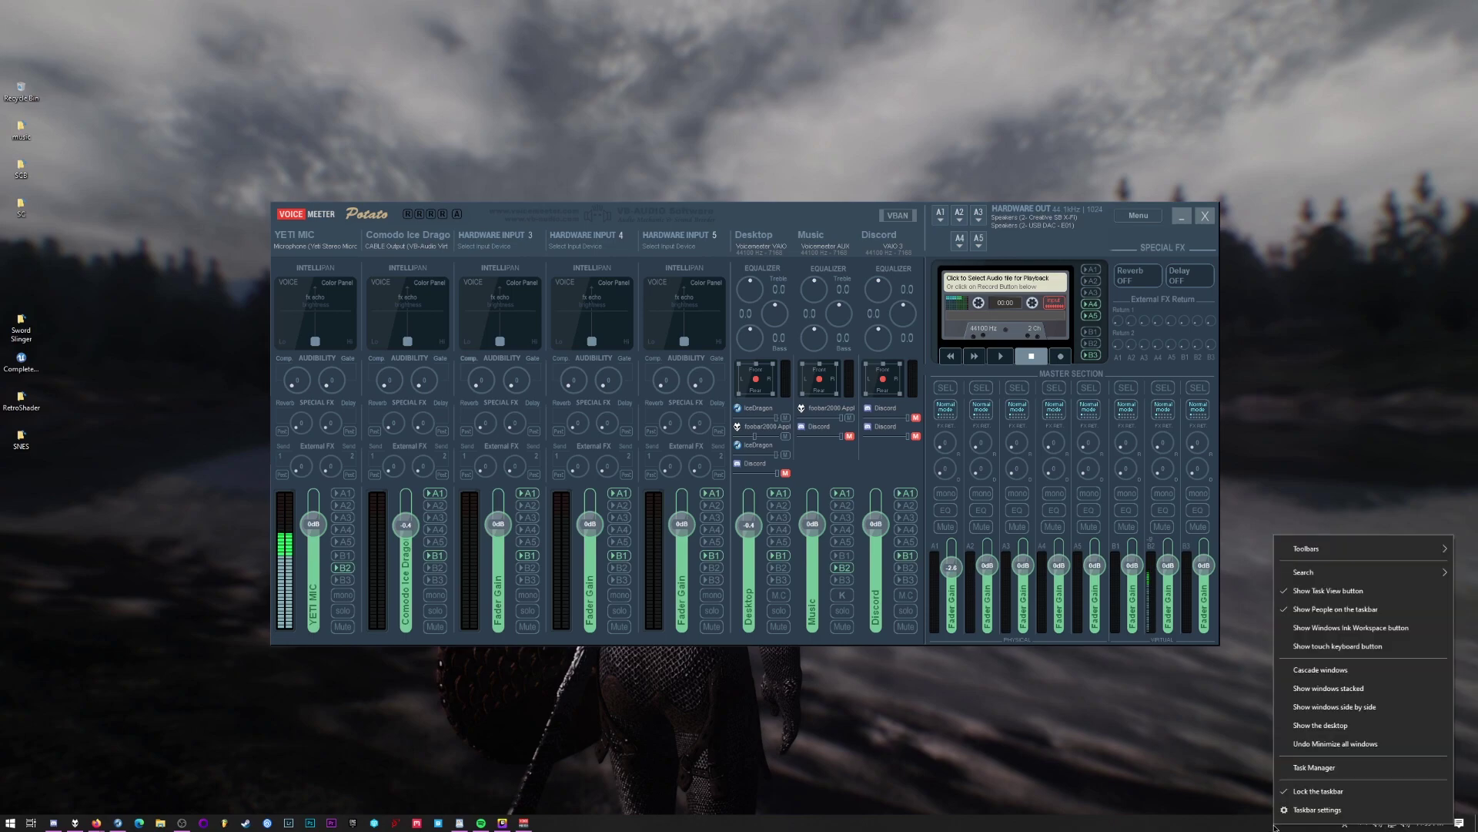
left_click(1313, 810)
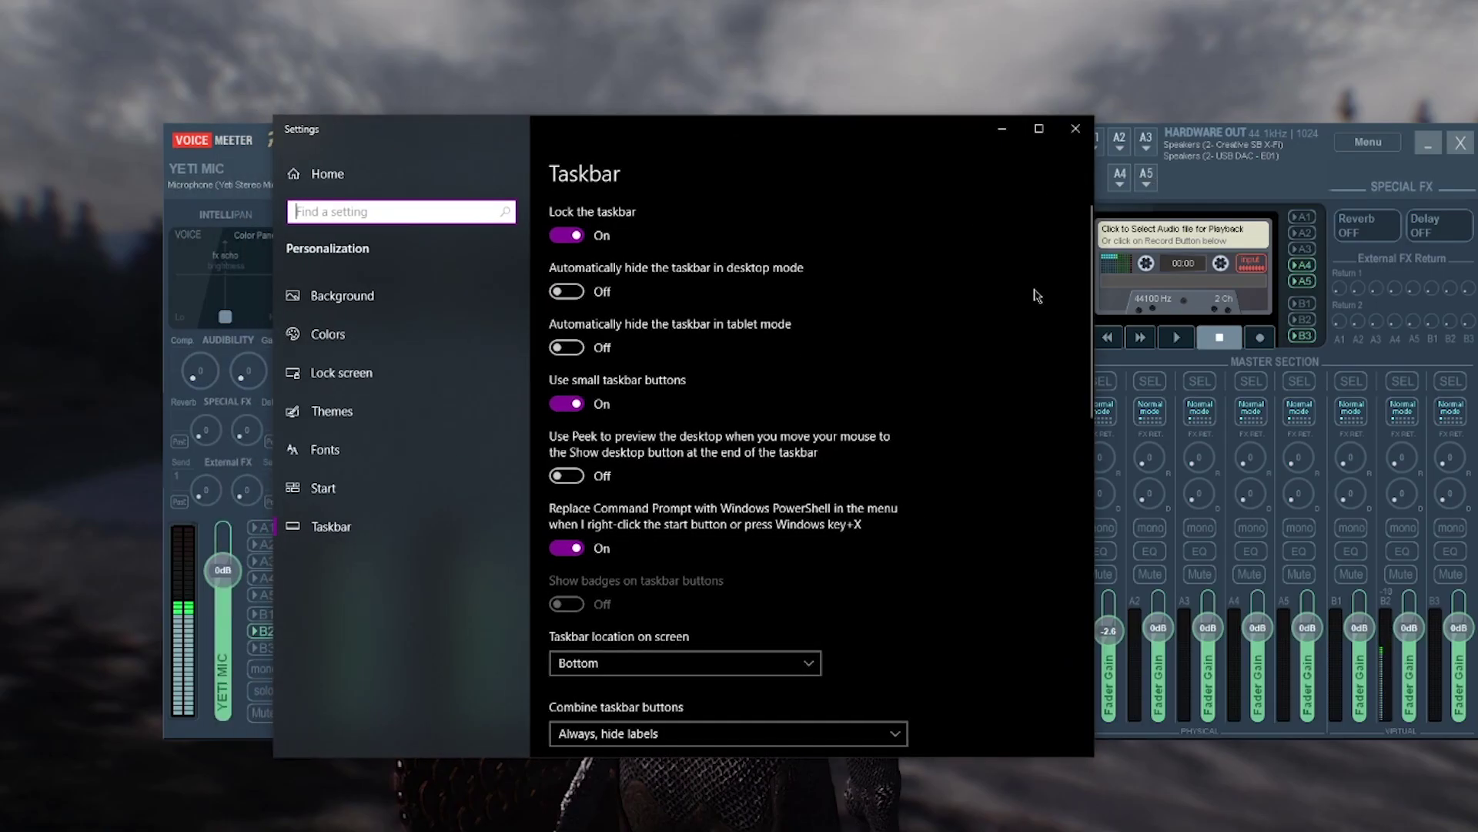
scroll(1007, 313, "down", 5)
left_click(622, 414)
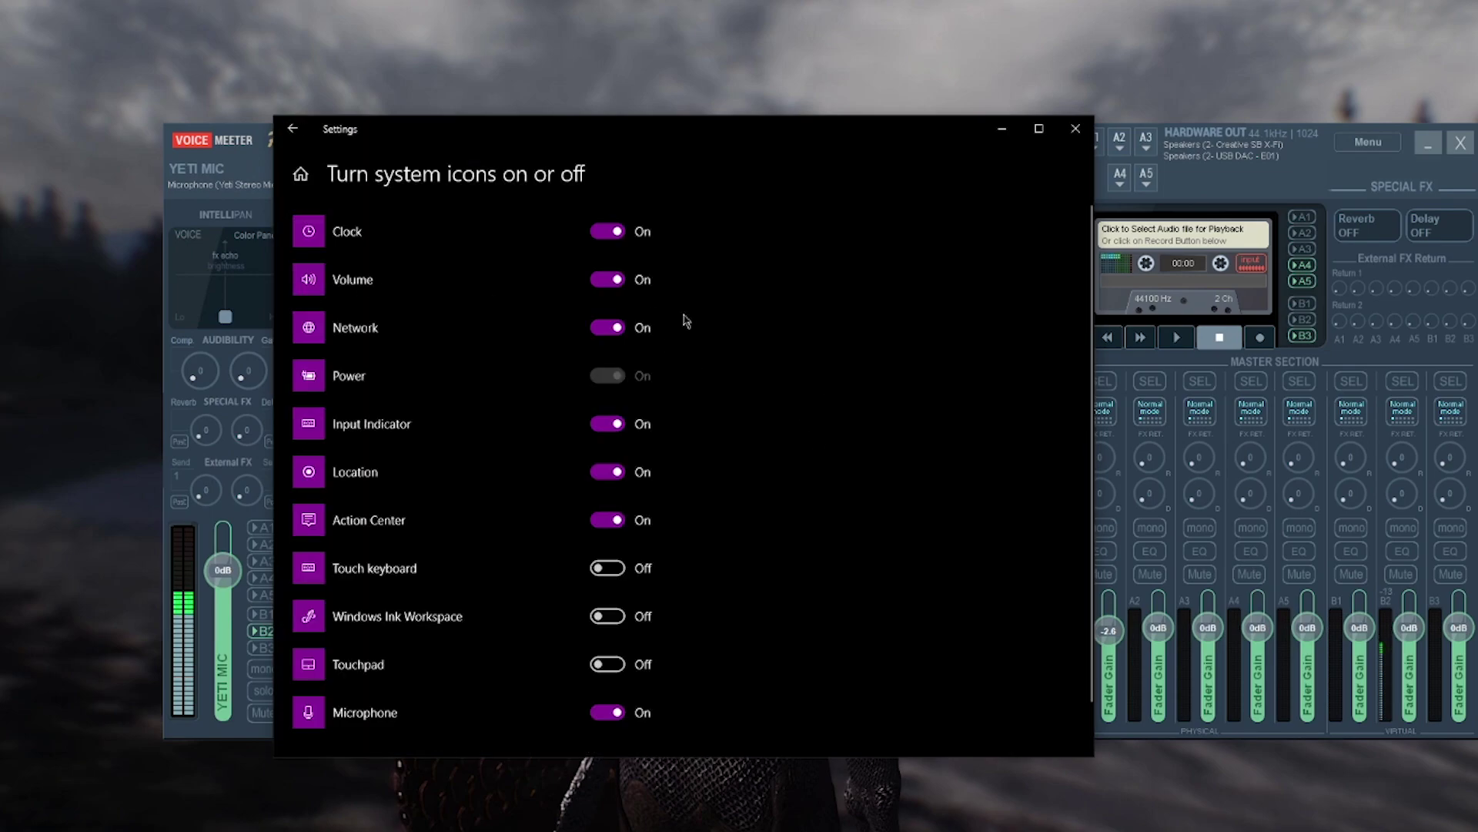
left_click(604, 280)
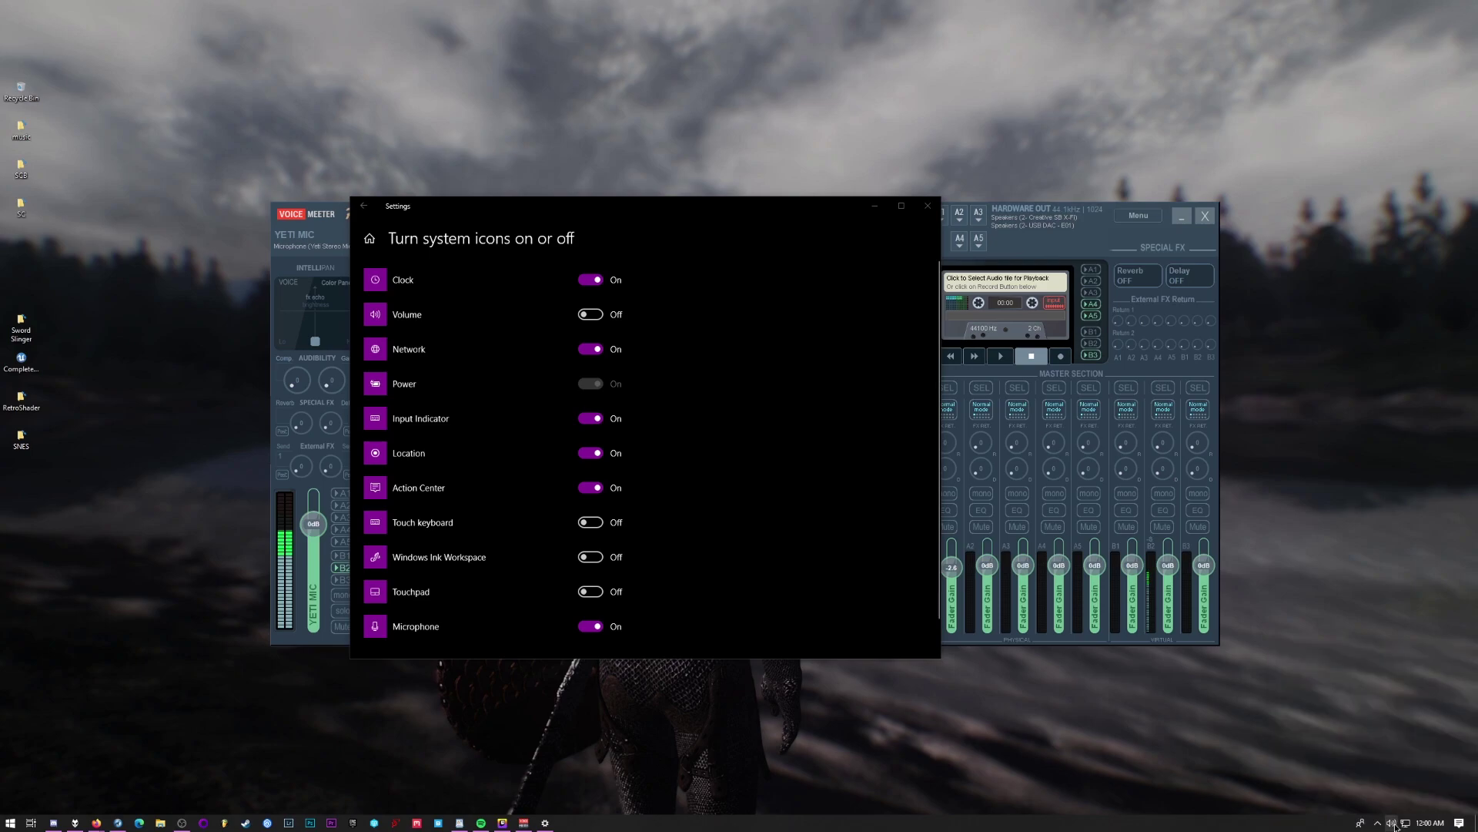
left_click(1394, 824)
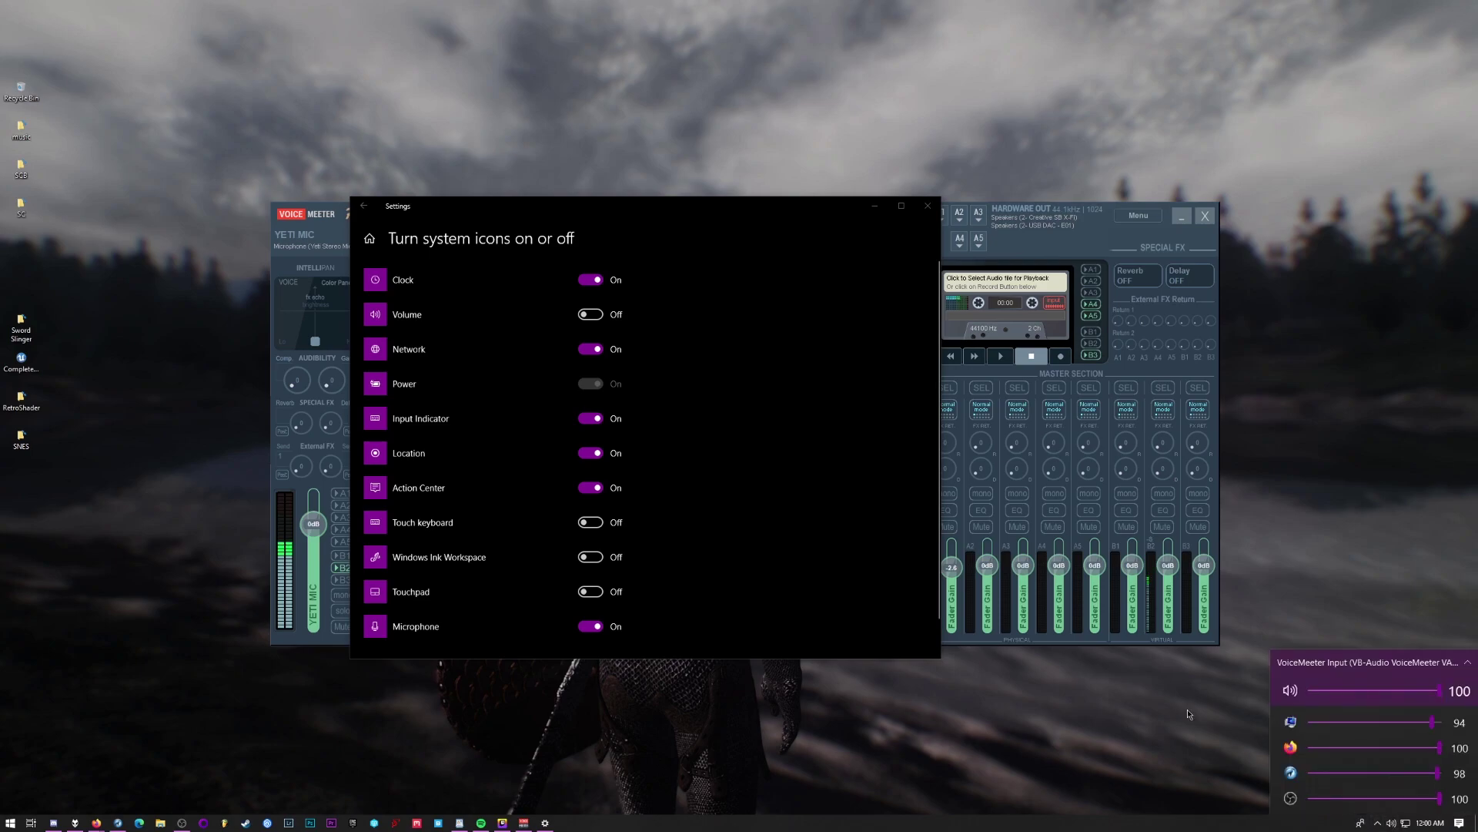
left_click(928, 206)
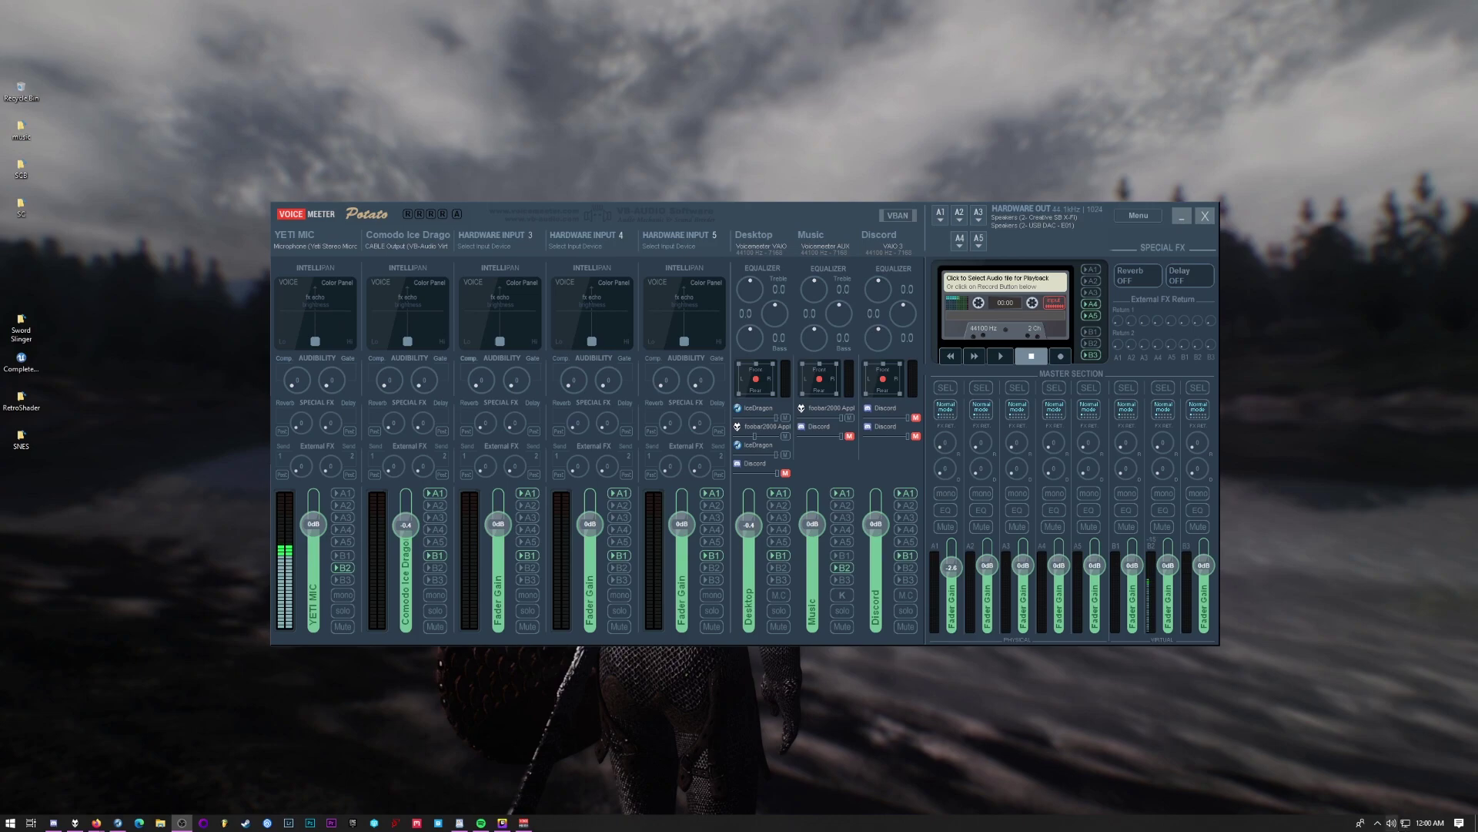
Expand EarTrumpet's full device list and inspect Firefox's playback device options.
left_click(1390, 823)
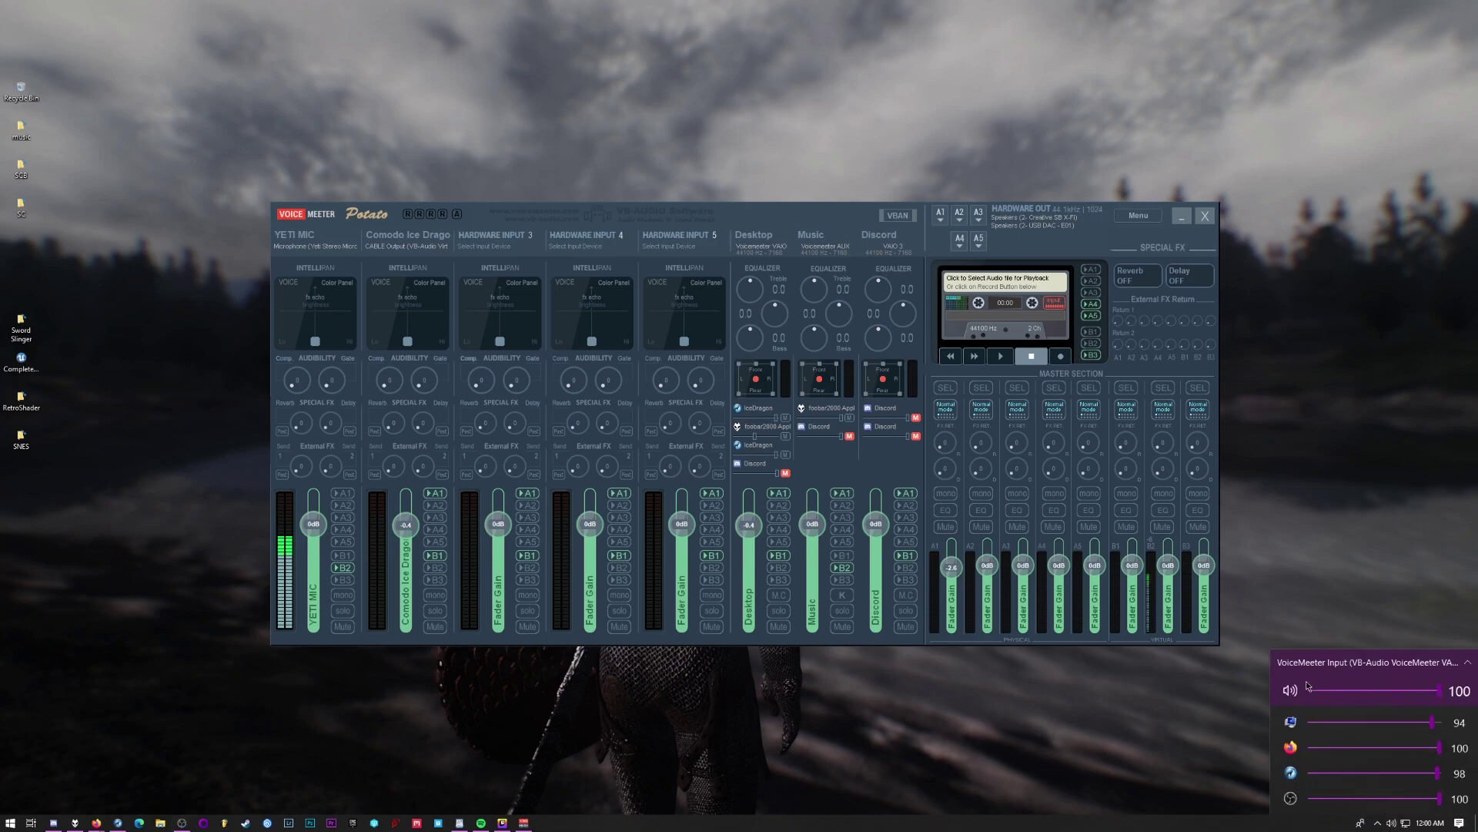
left_click(1467, 667)
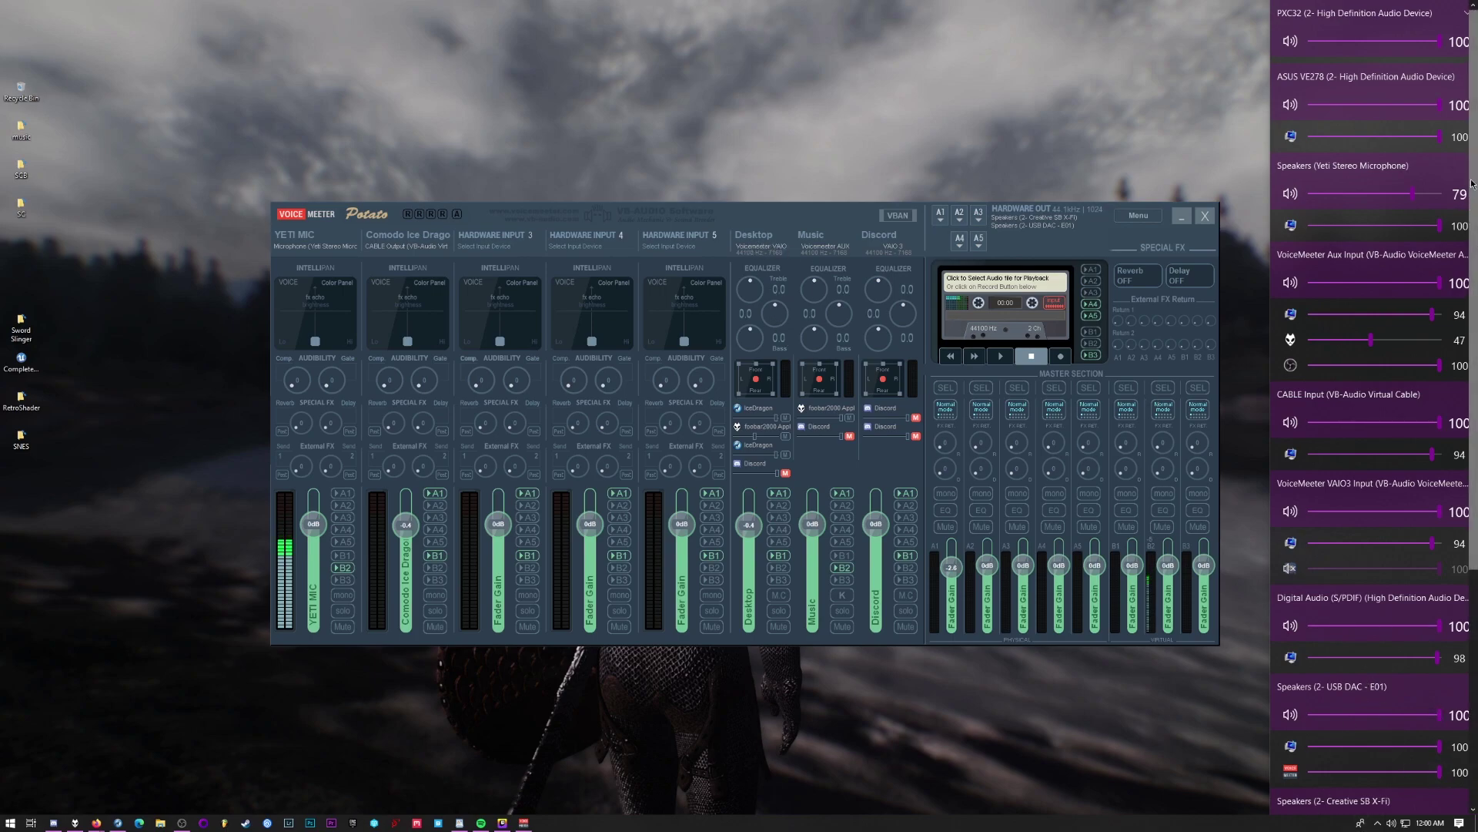
scroll(1369, 683, "down", 5)
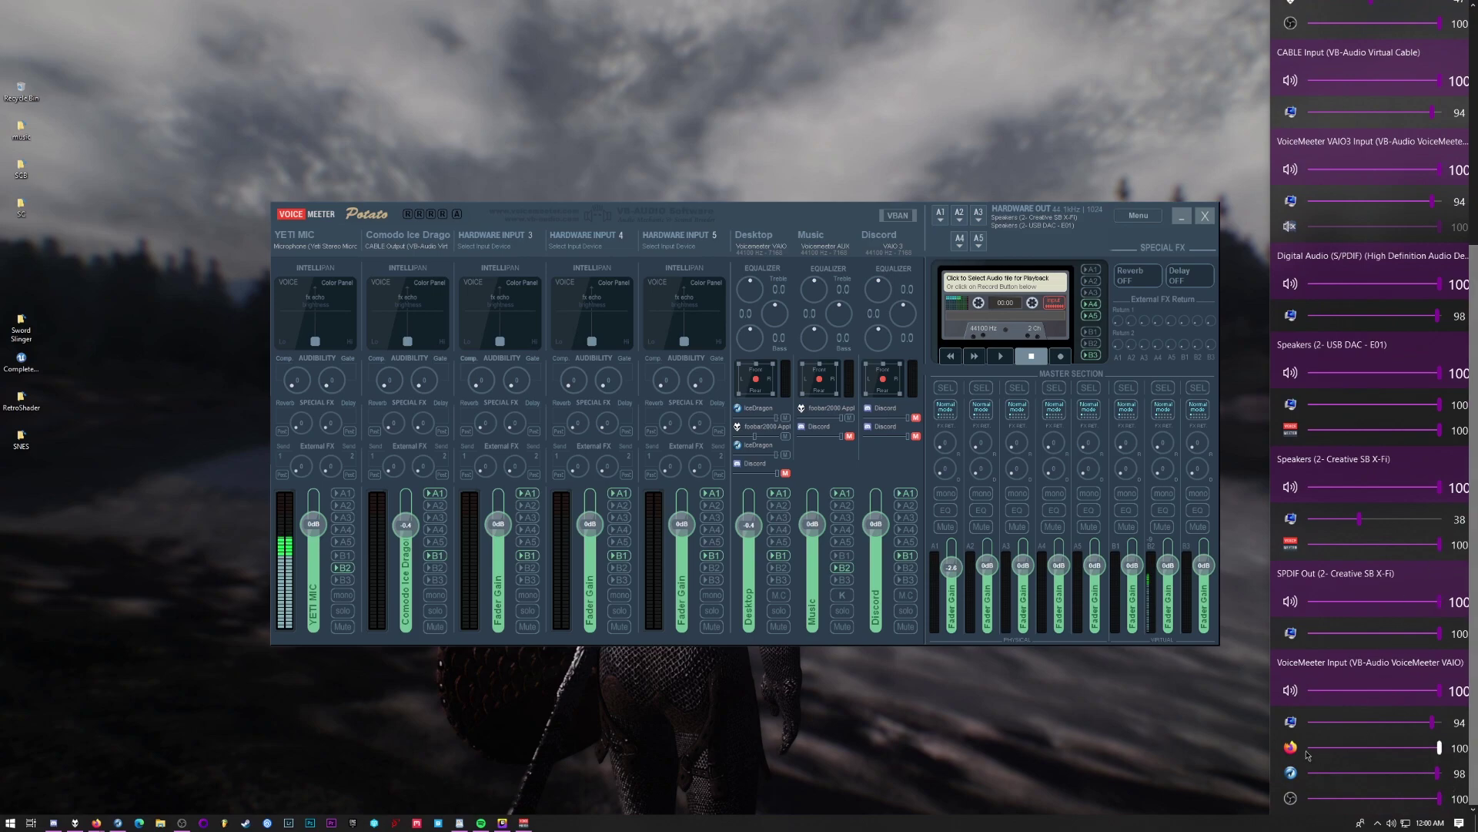
left_click(1291, 748)
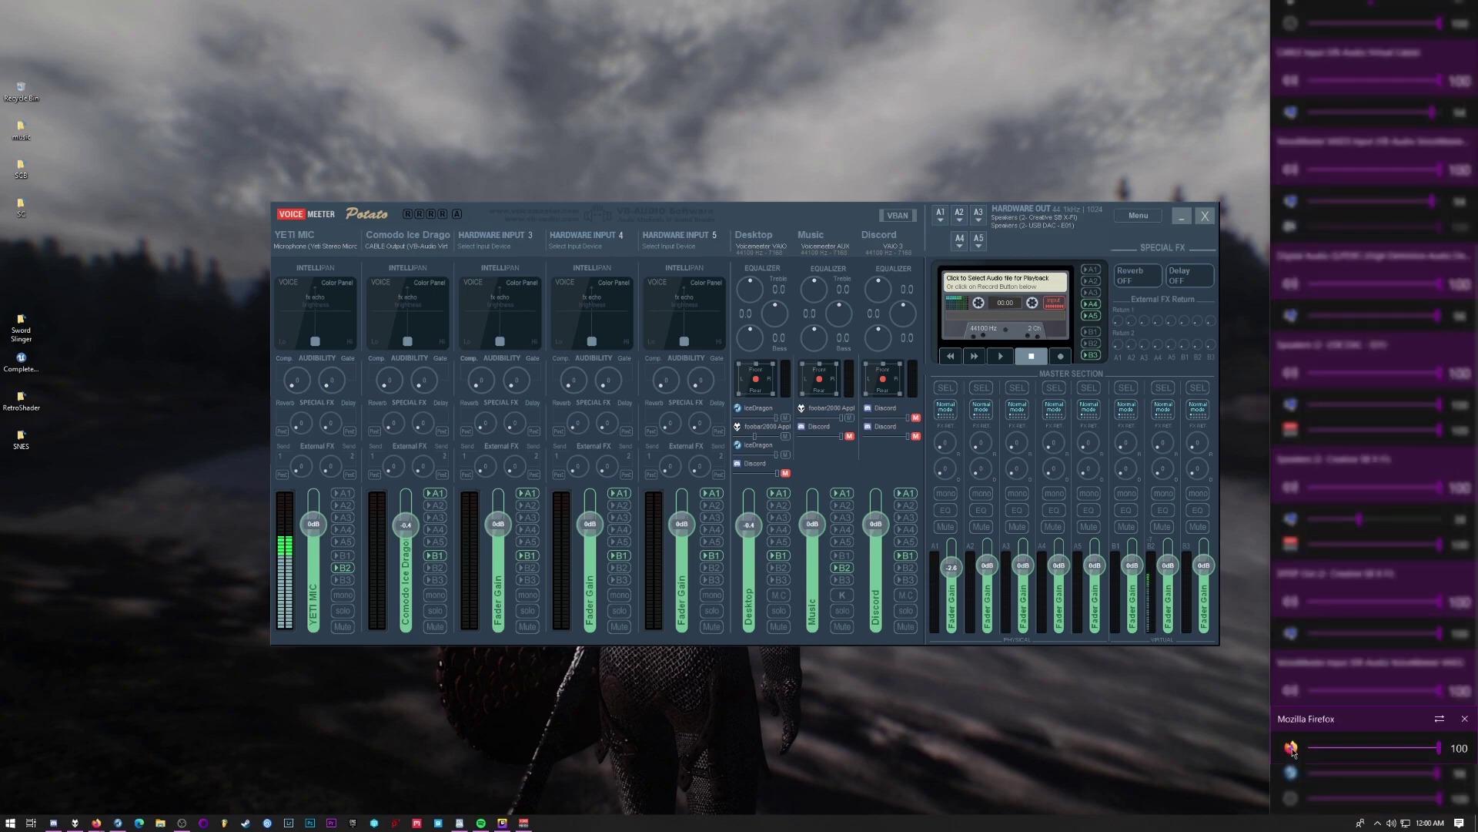
left_click(1441, 722)
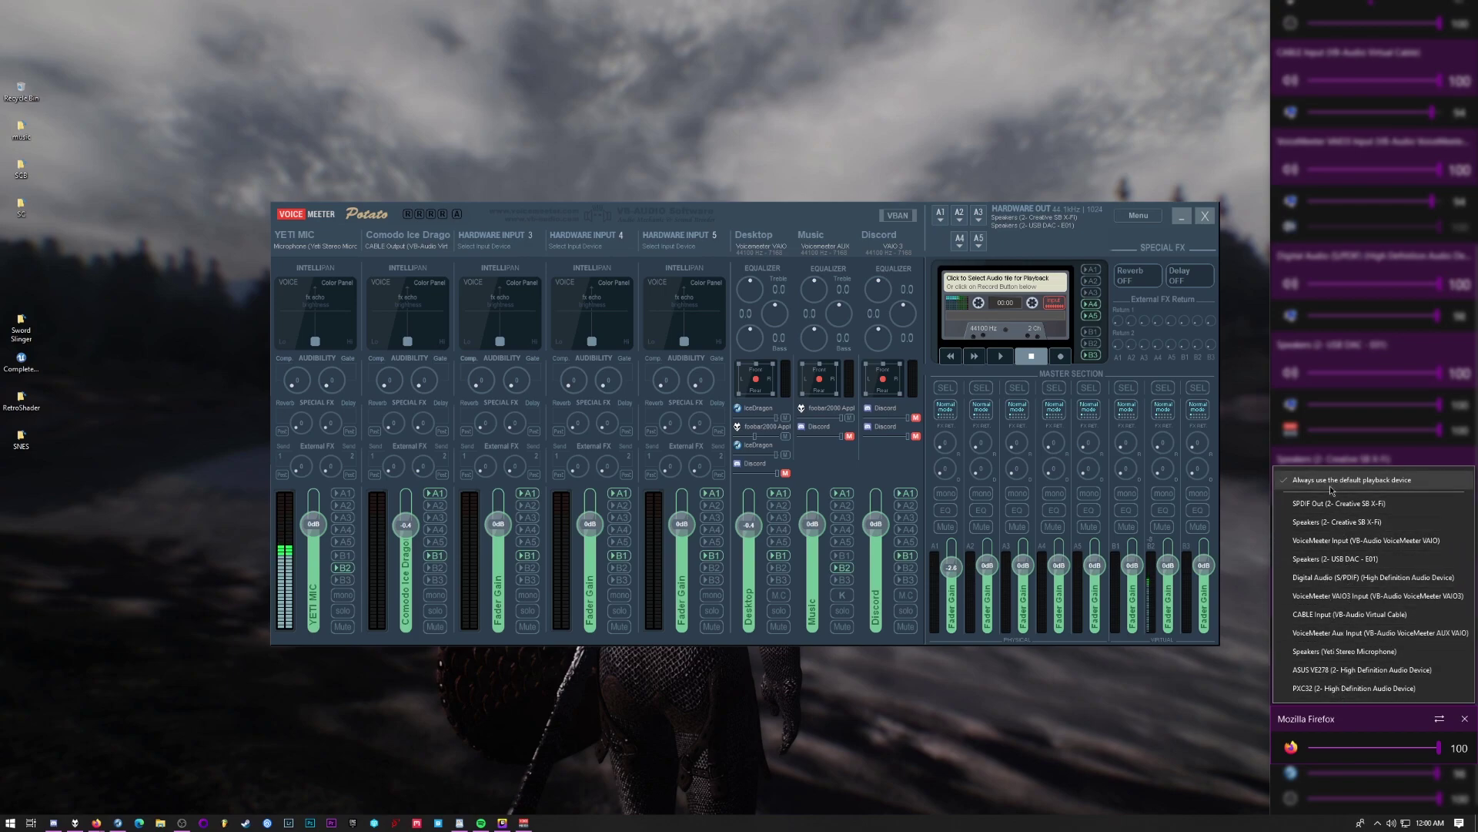
left_click(1376, 483)
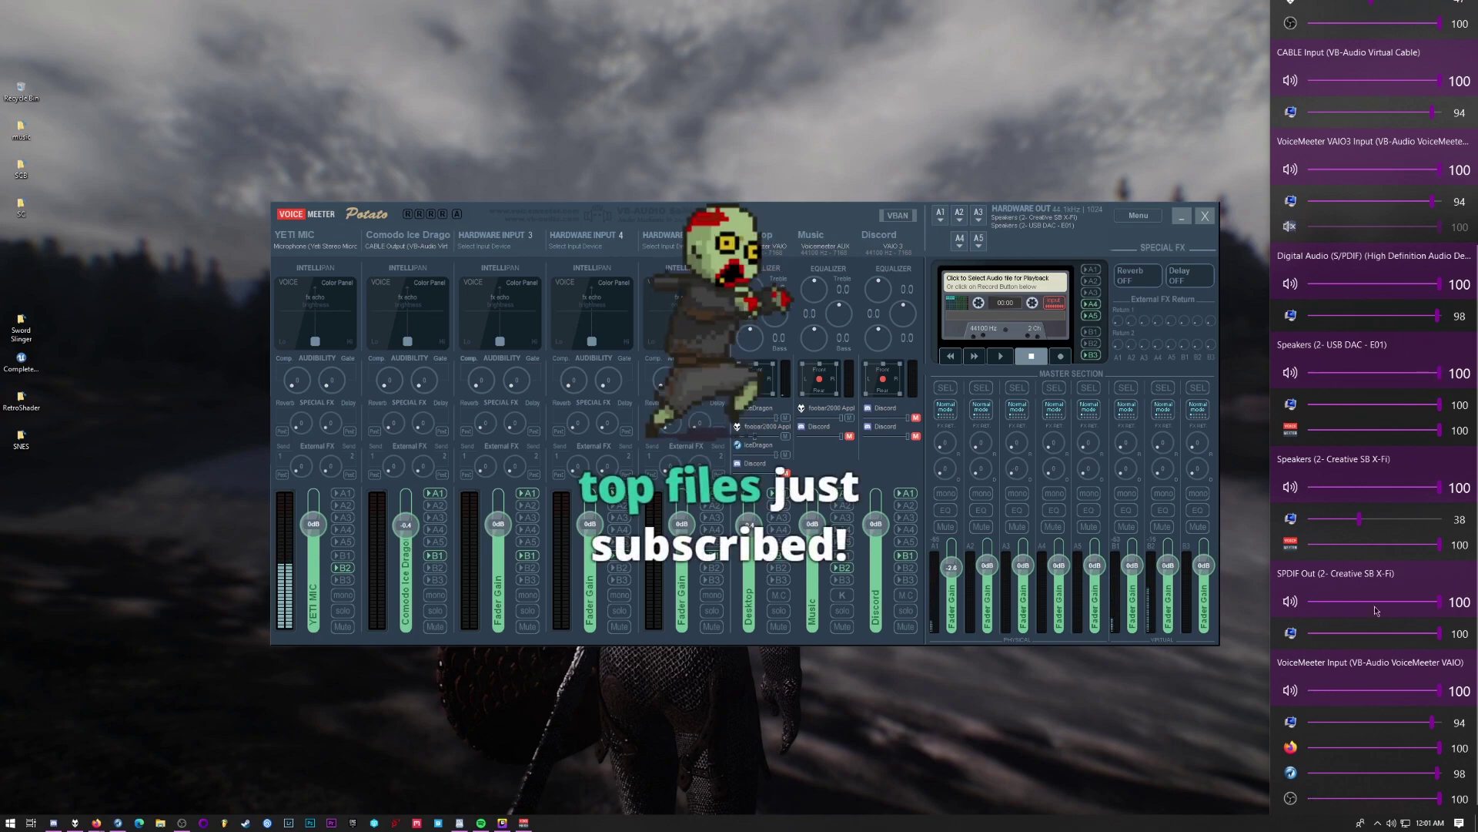
Confirm foobar2000 plays through VoiceMeeter Aux Input.
scroll(1477, 289, "up", 4)
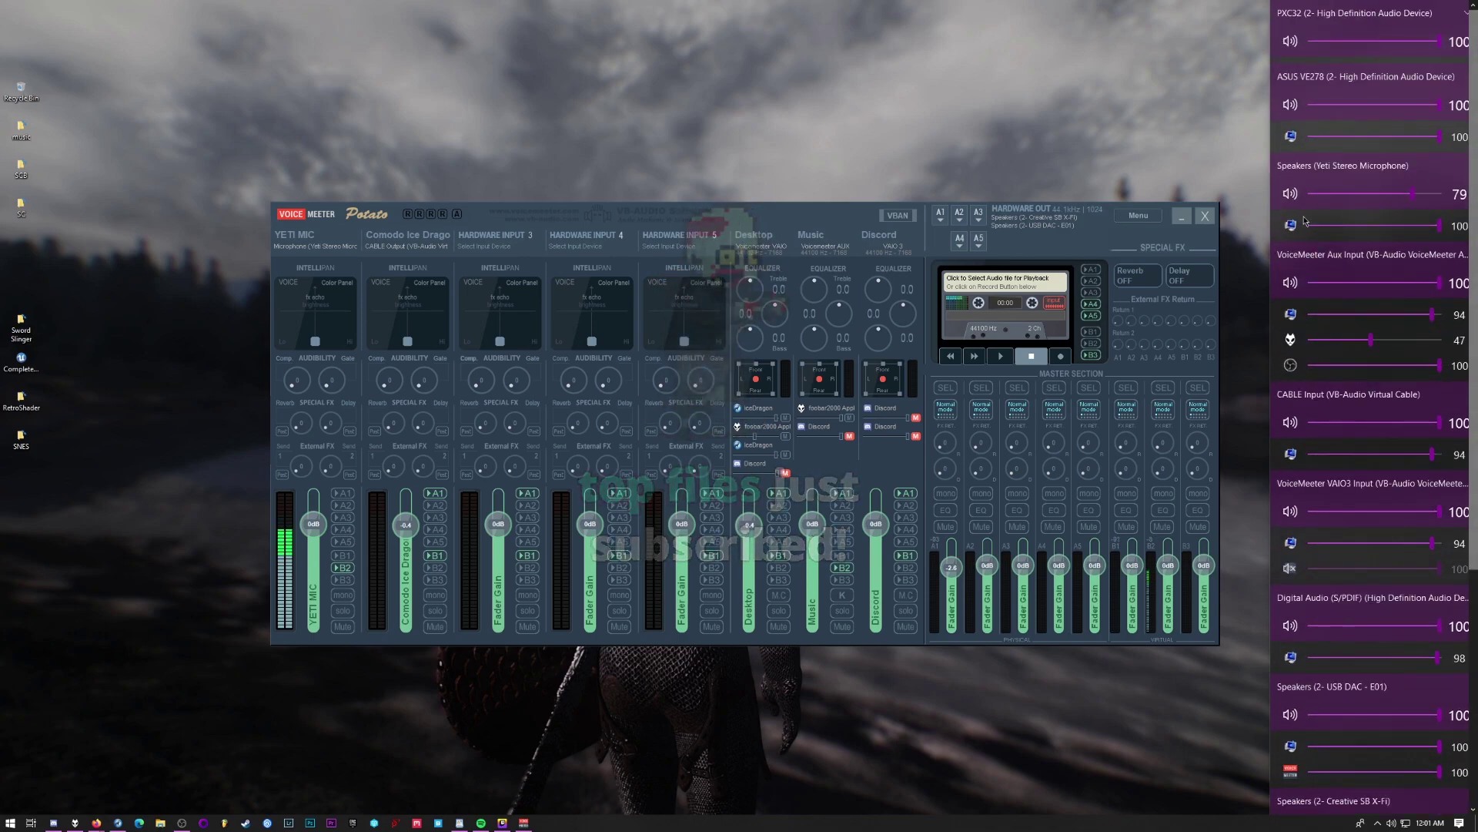
left_click(1291, 343)
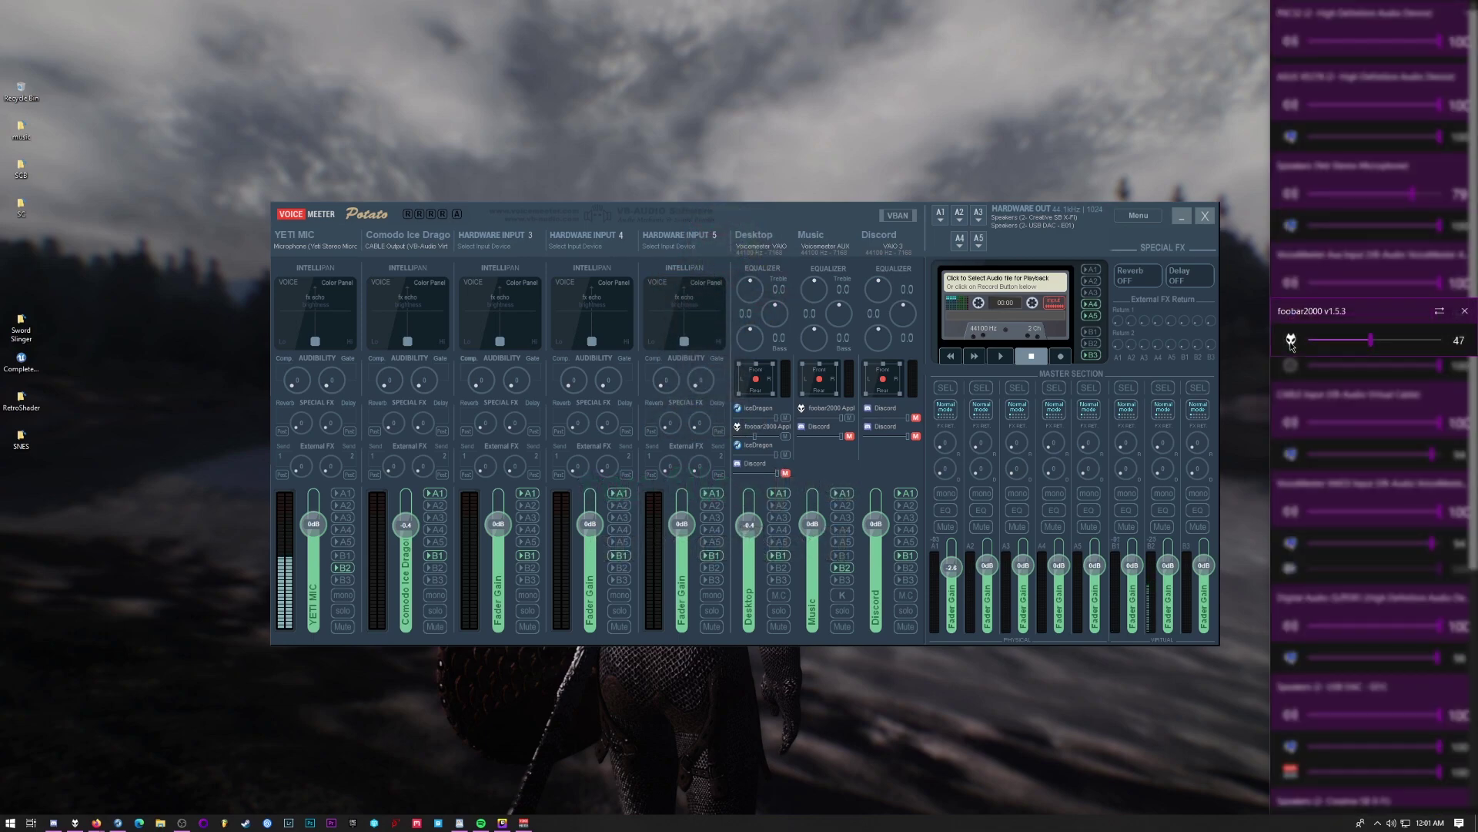
left_click(1438, 312)
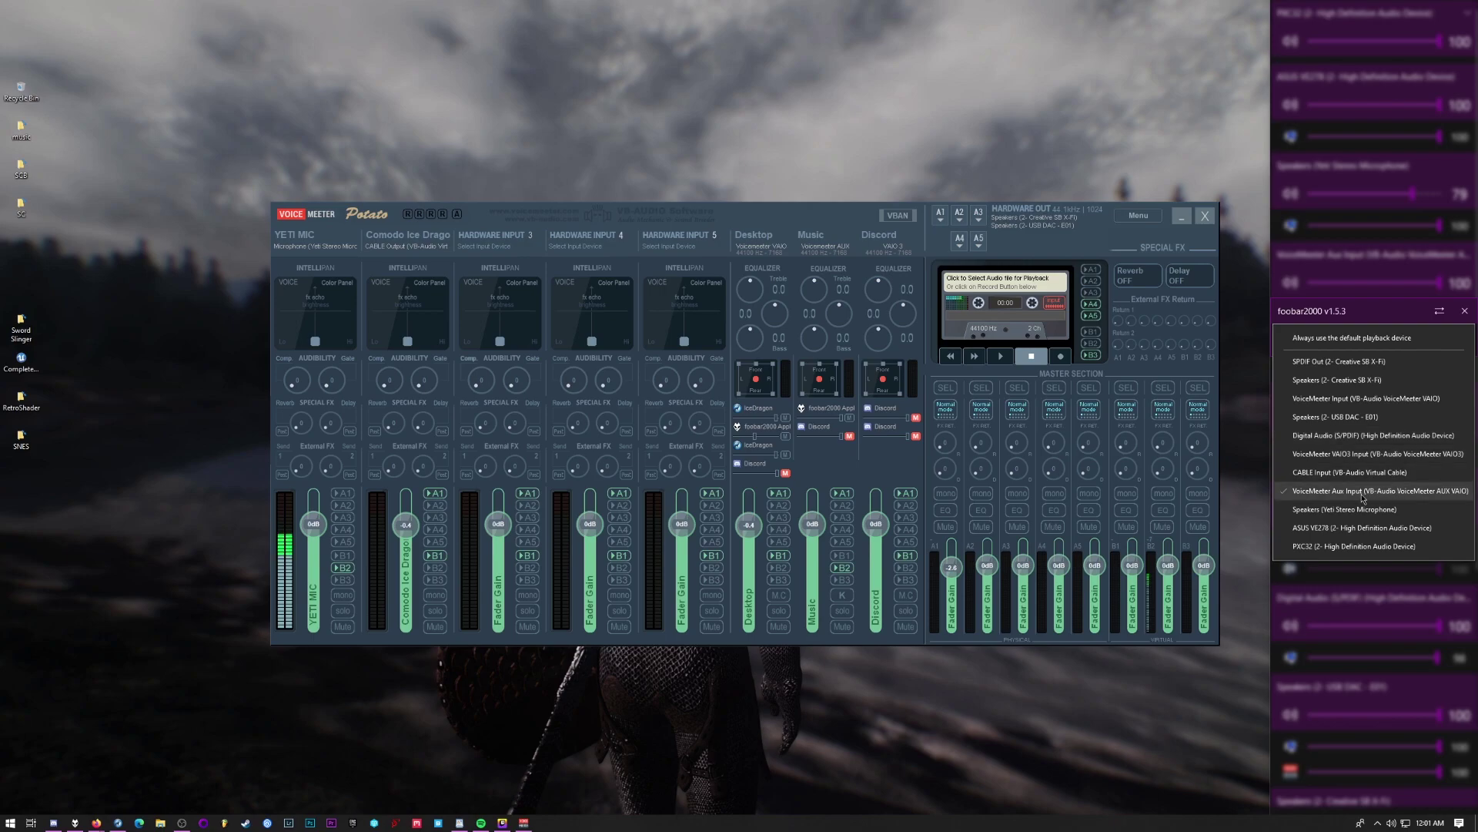
left_click(1381, 487)
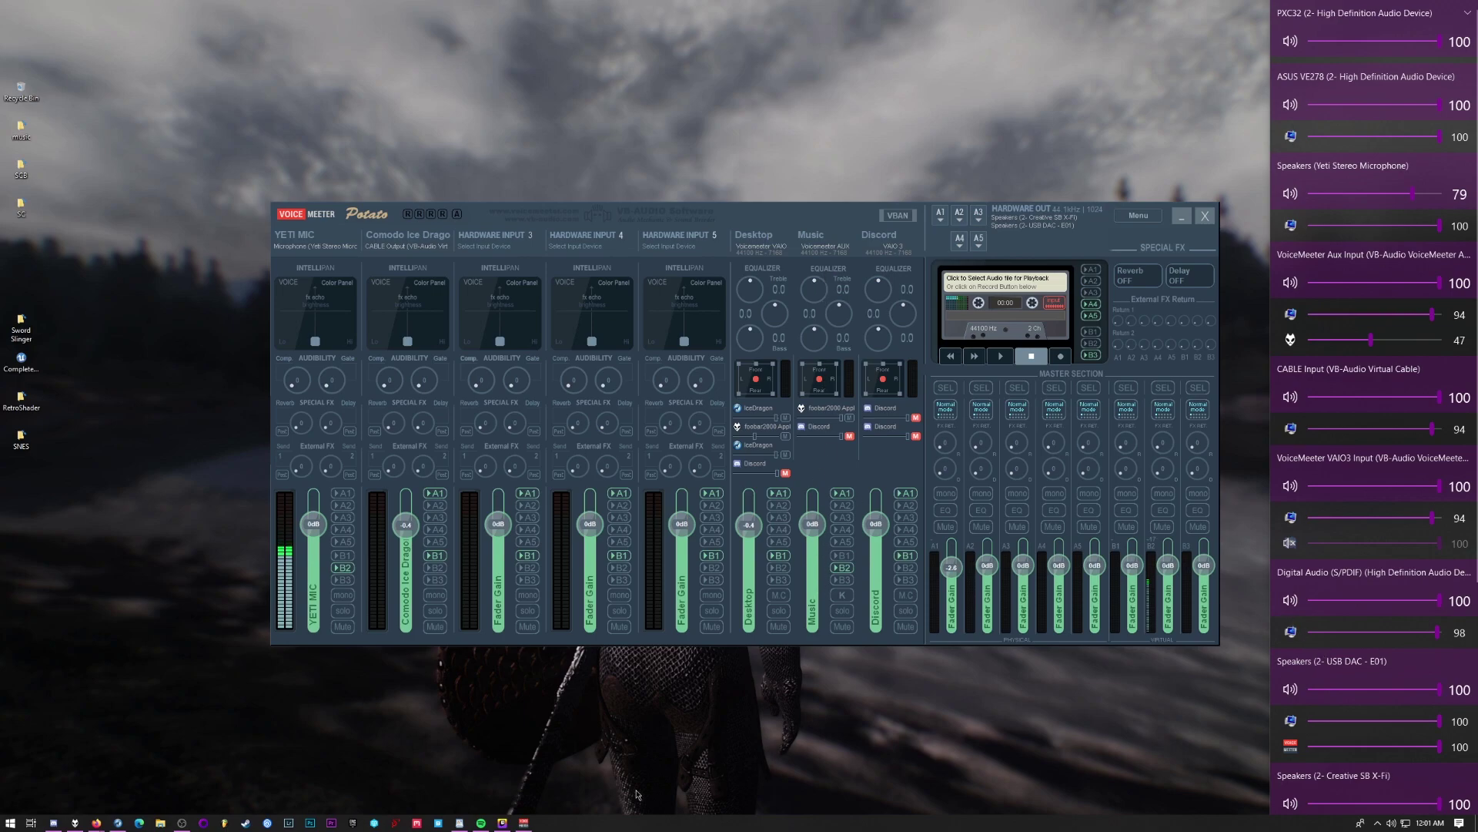
Switch Spotify's playback device in EarTrumpet to VoiceMeeter Aux Input.
left_click(481, 822)
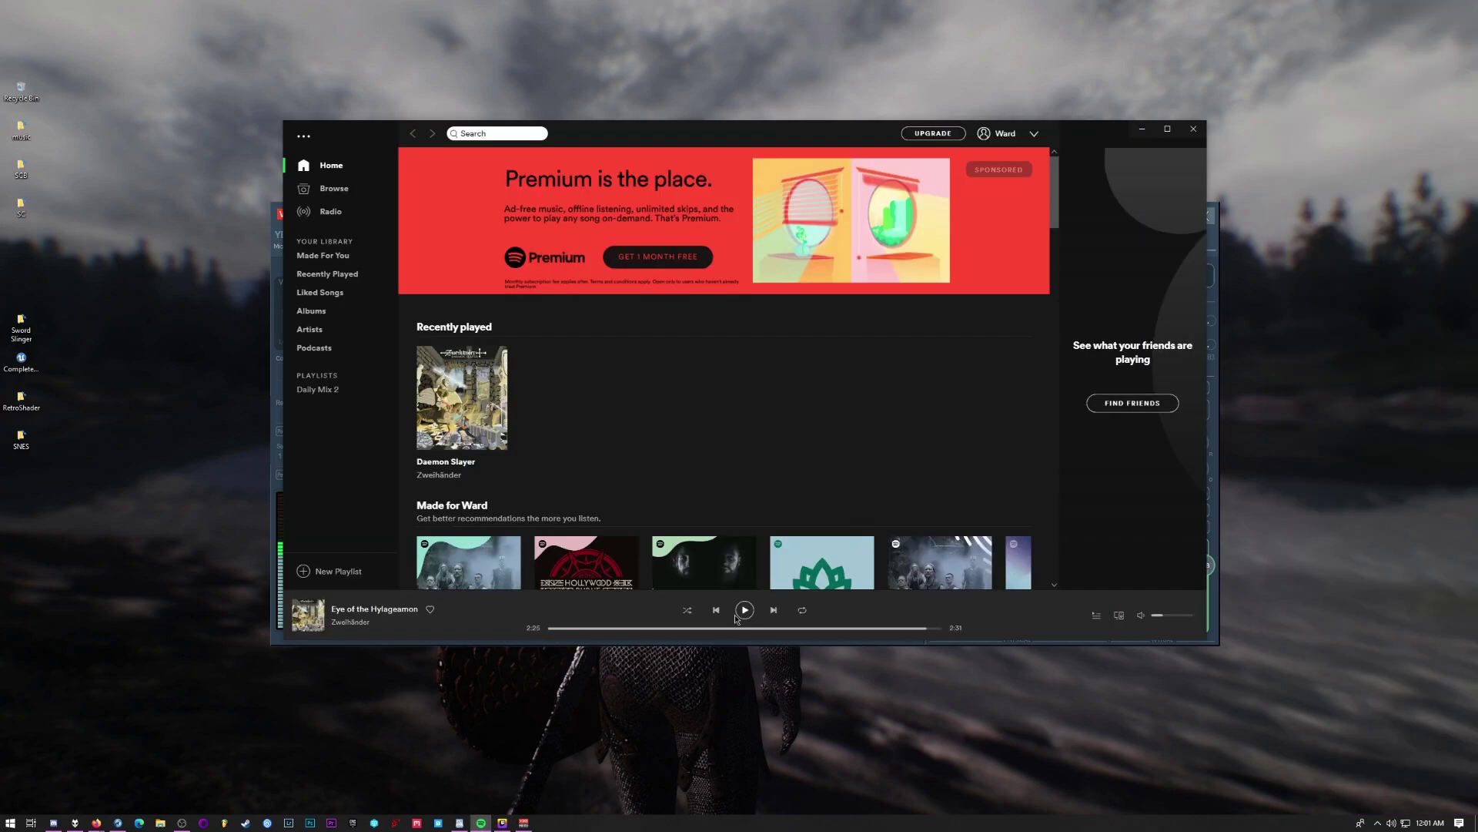
left_click(1218, 644)
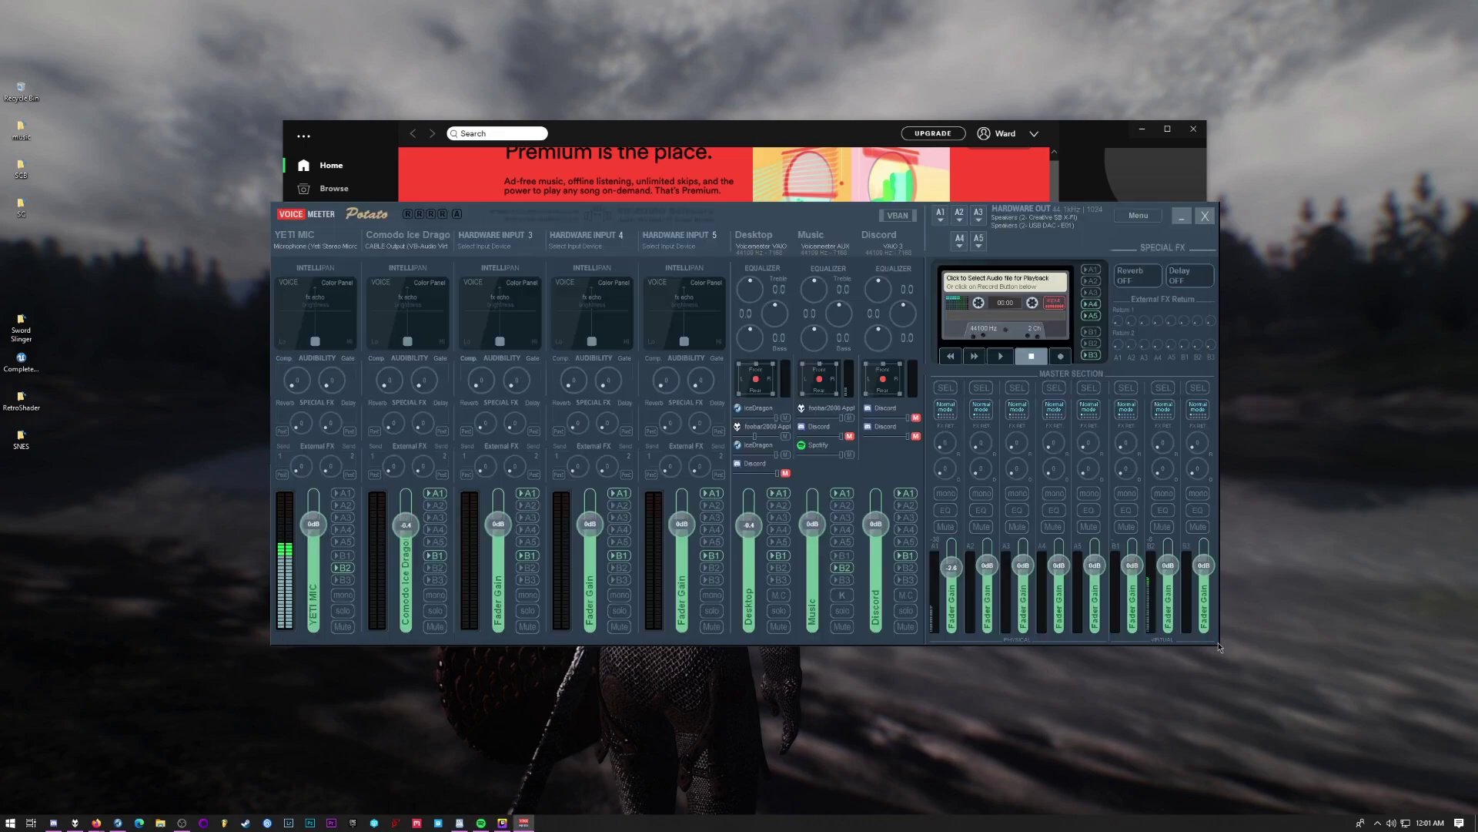
left_click(1392, 823)
left_click(1290, 340)
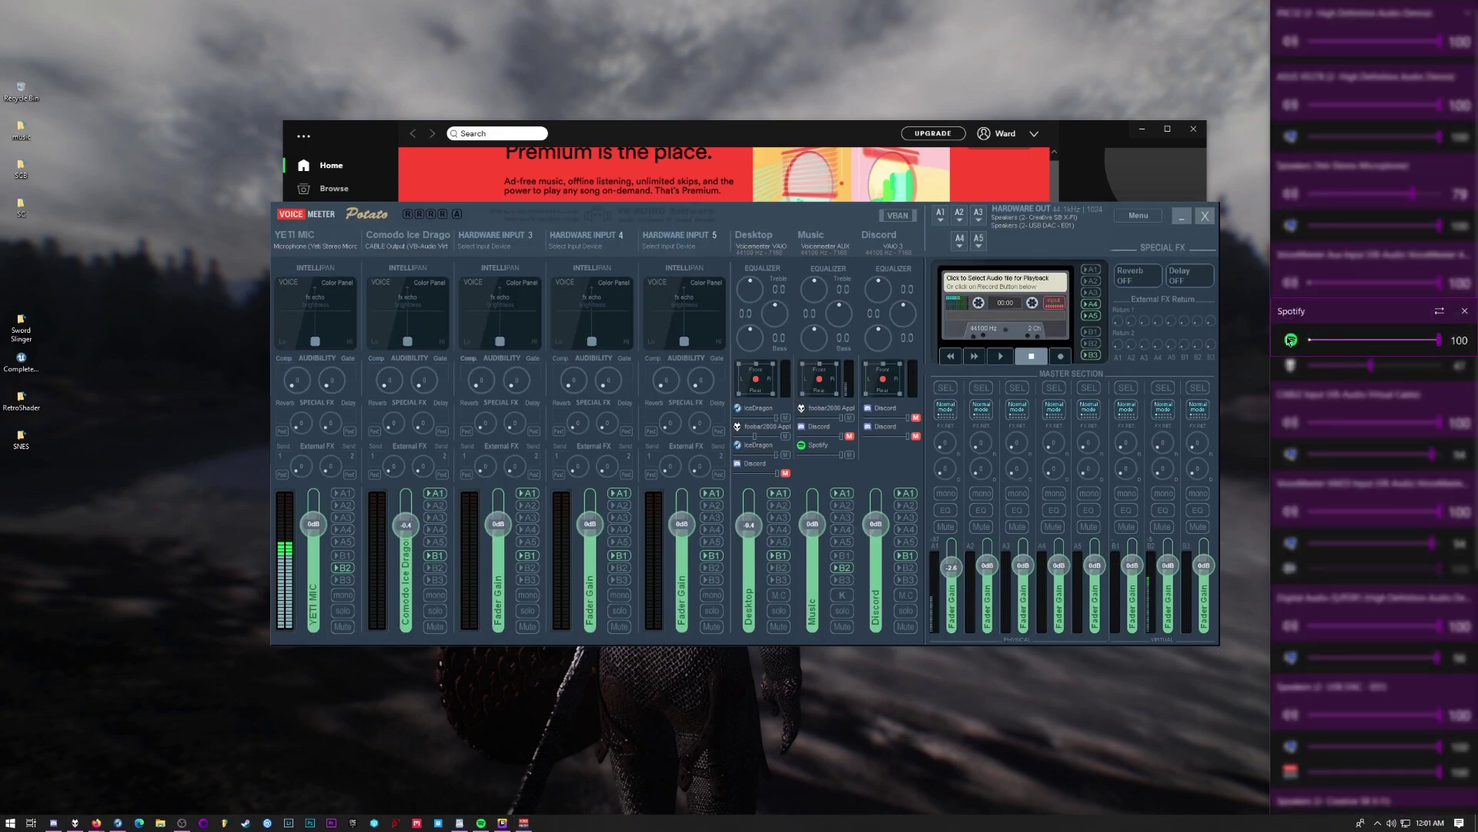
left_click(1439, 311)
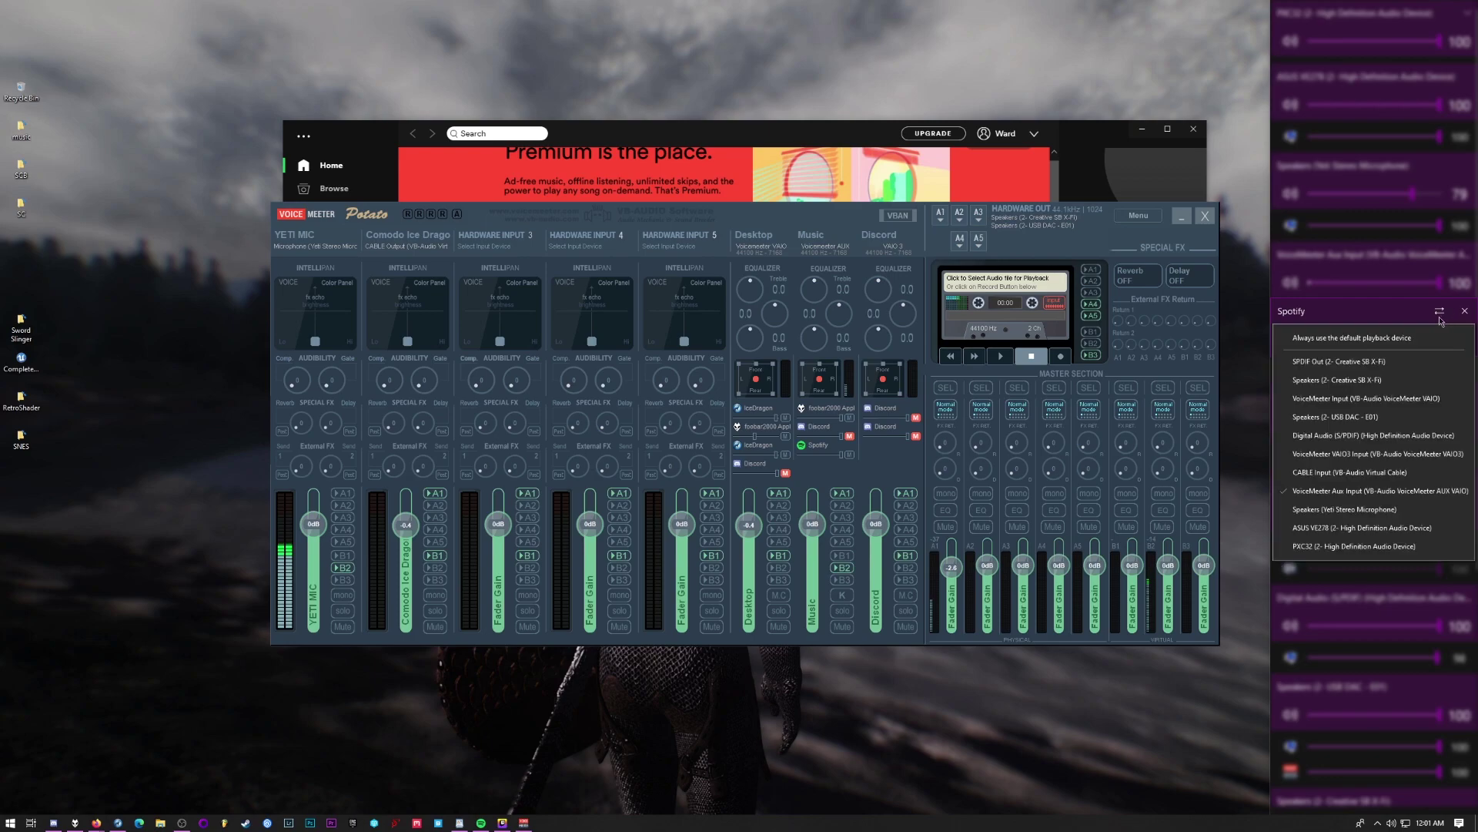
left_click(1375, 499)
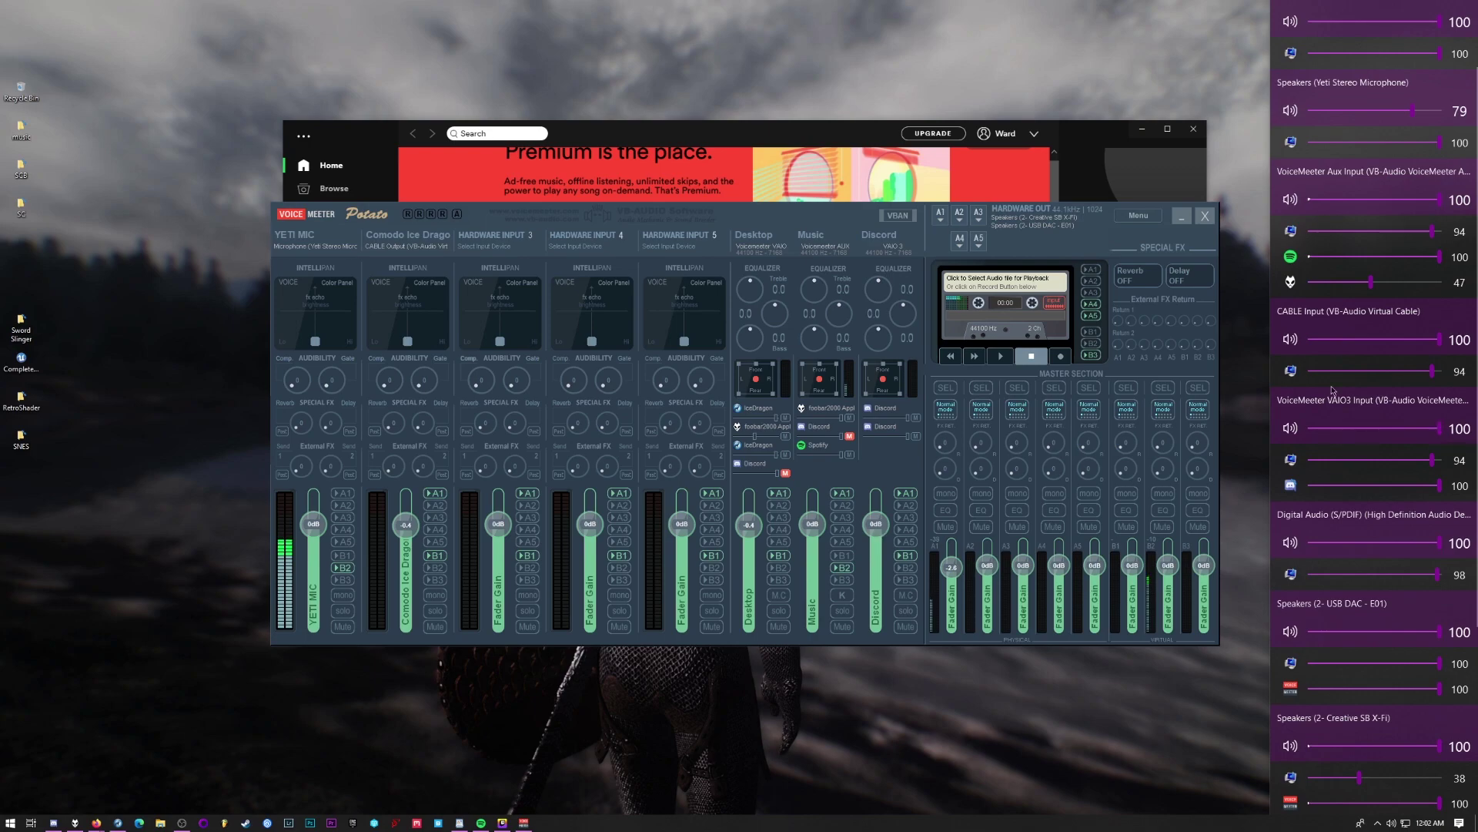
Keep Discord on VoiceMeeter VAIO3 Input and close the volume panel.
left_click(1291, 486)
left_click(1440, 457)
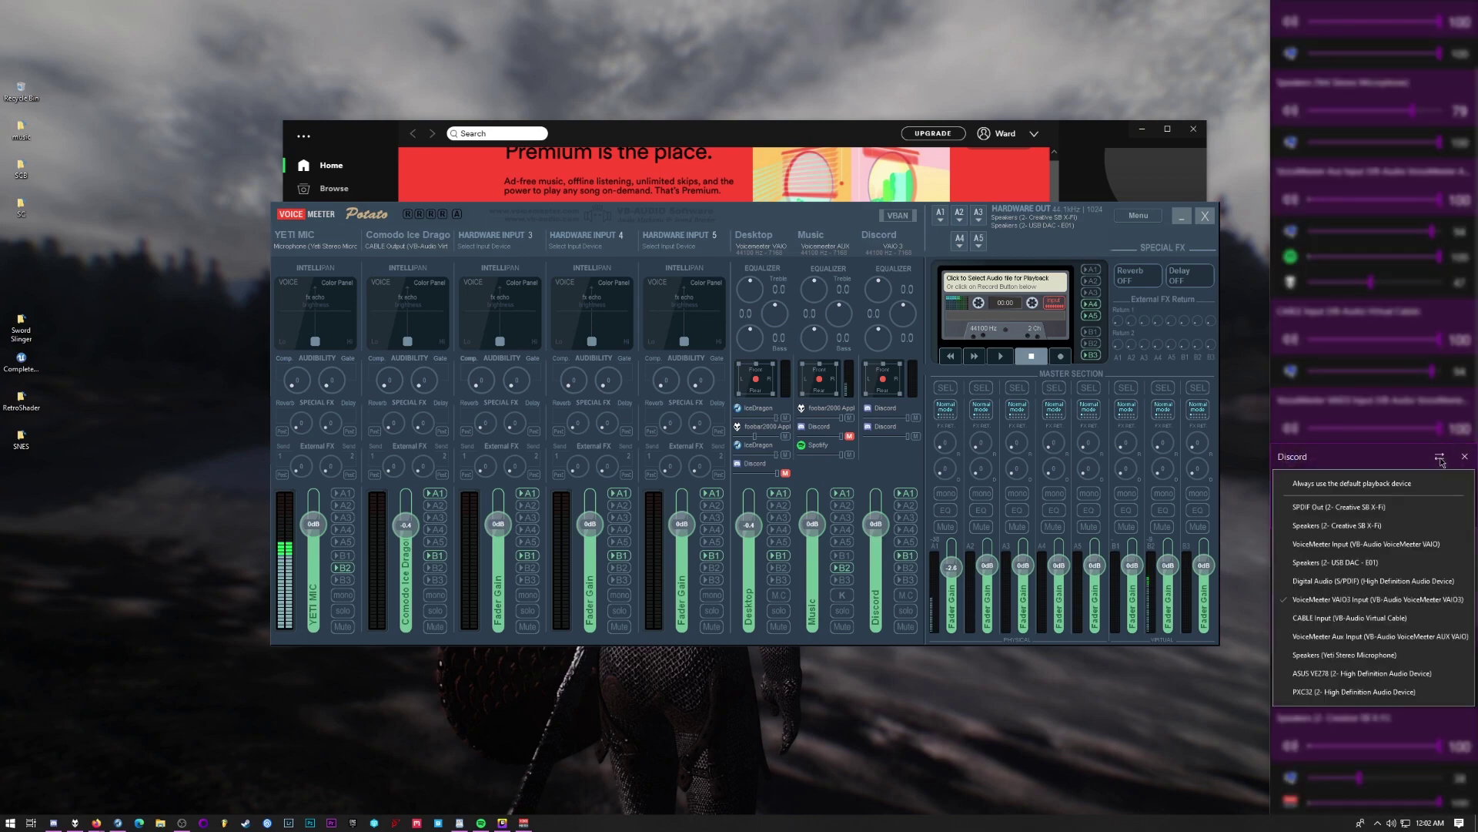
left_click(1331, 605)
left_click(979, 539)
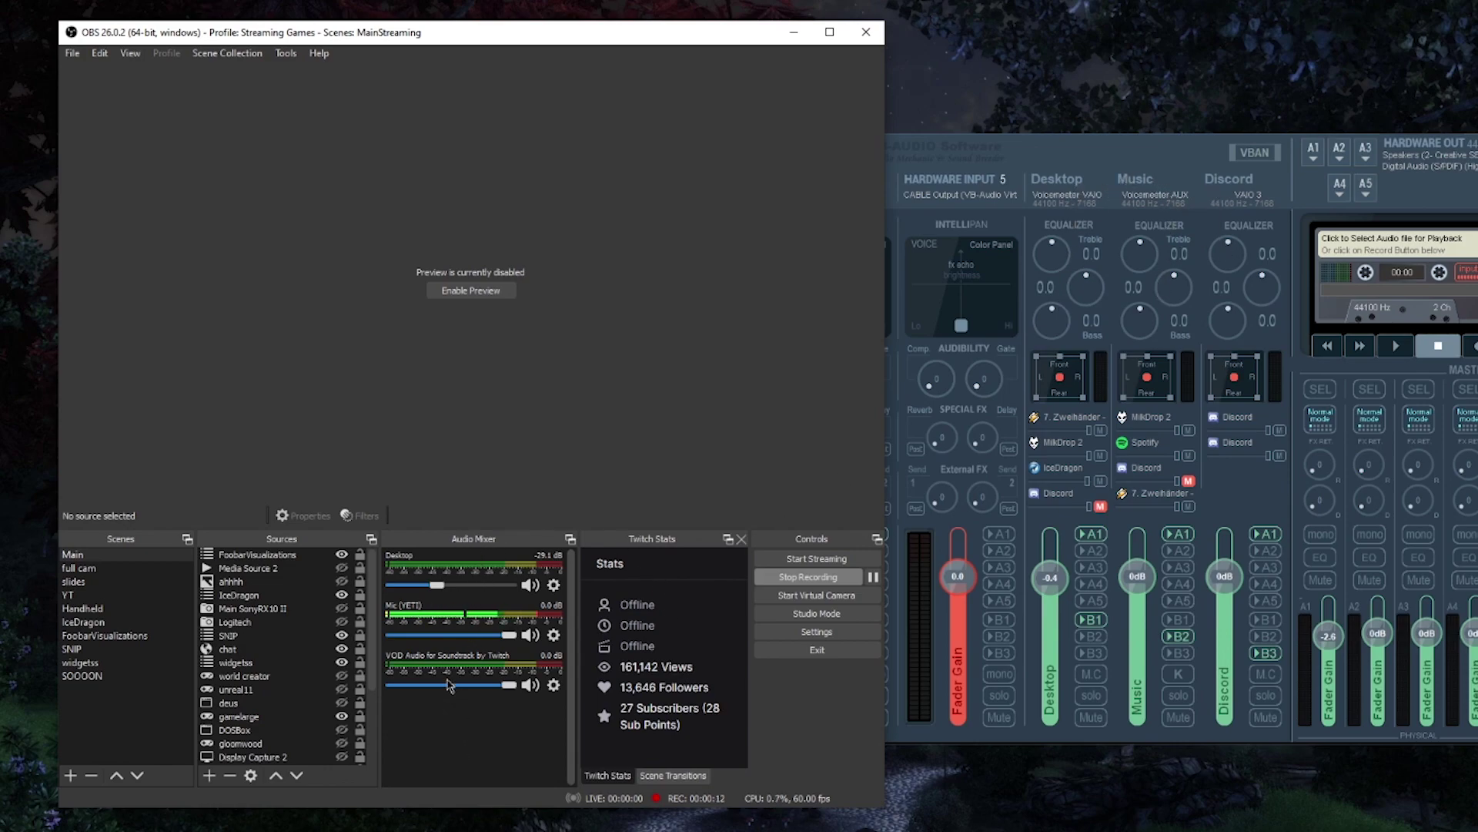
In OBS Settings > Audio, set Mic/Auxiliary Audio 3 to Disabled.
left_click(814, 639)
left_click(154, 282)
left_click(478, 337)
left_click(502, 254)
key("alt+Tab")
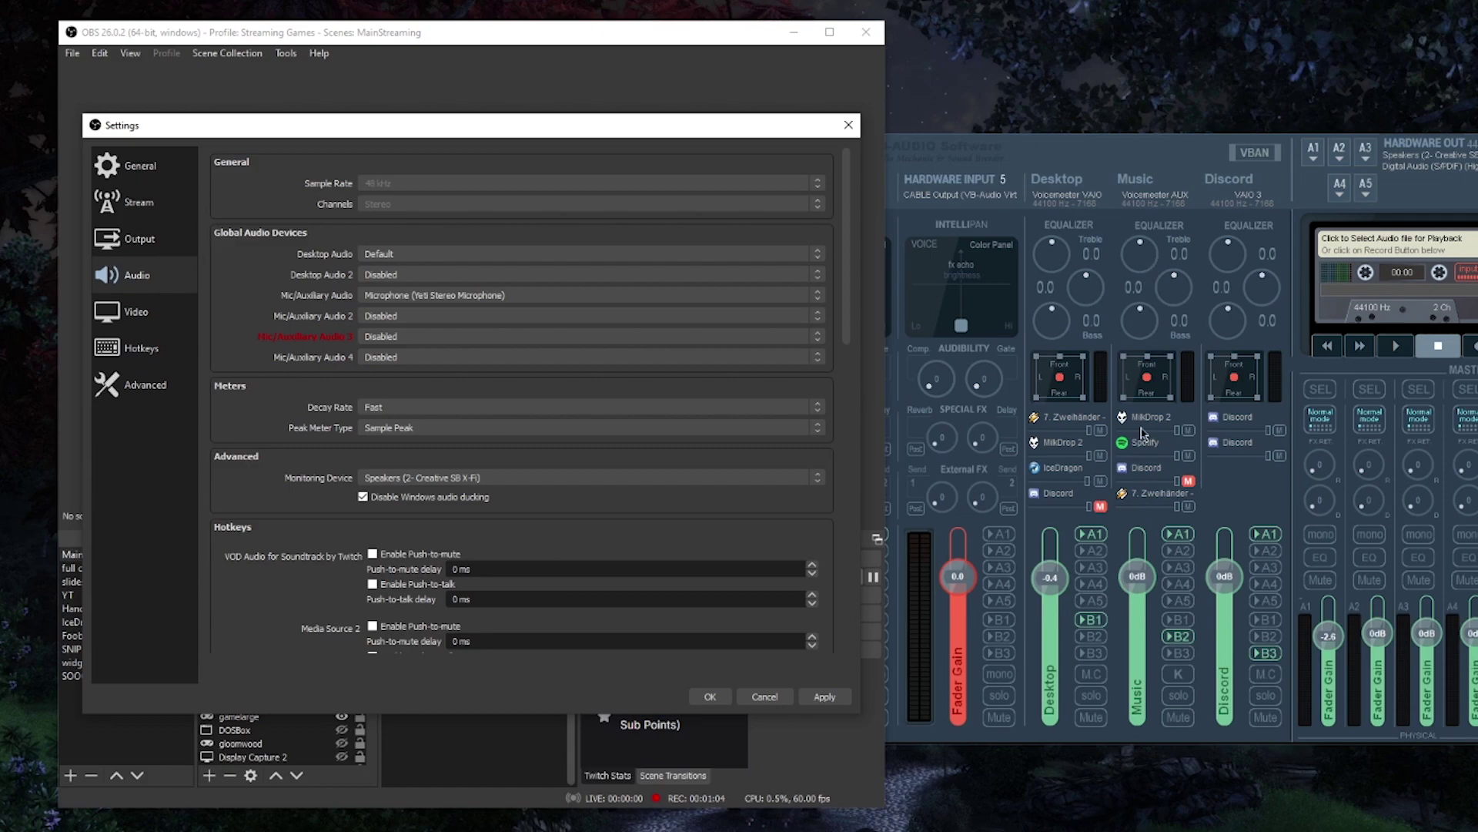
Set Desktop Audio to VoiceMeeter Aux Input and Mic/Aux 2 to VoiceMeeter Output.
left_click(402, 256)
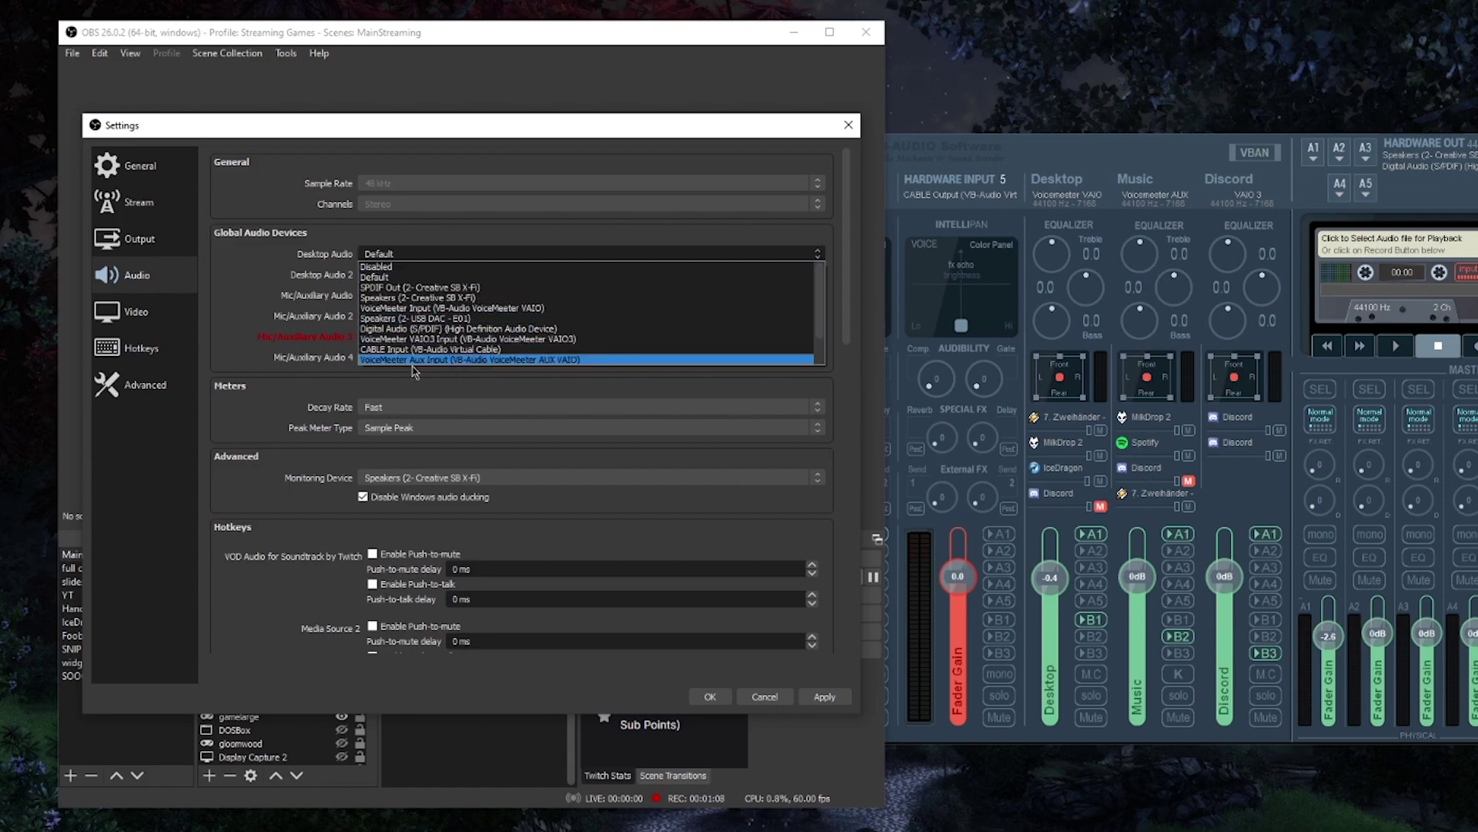
left_click(570, 360)
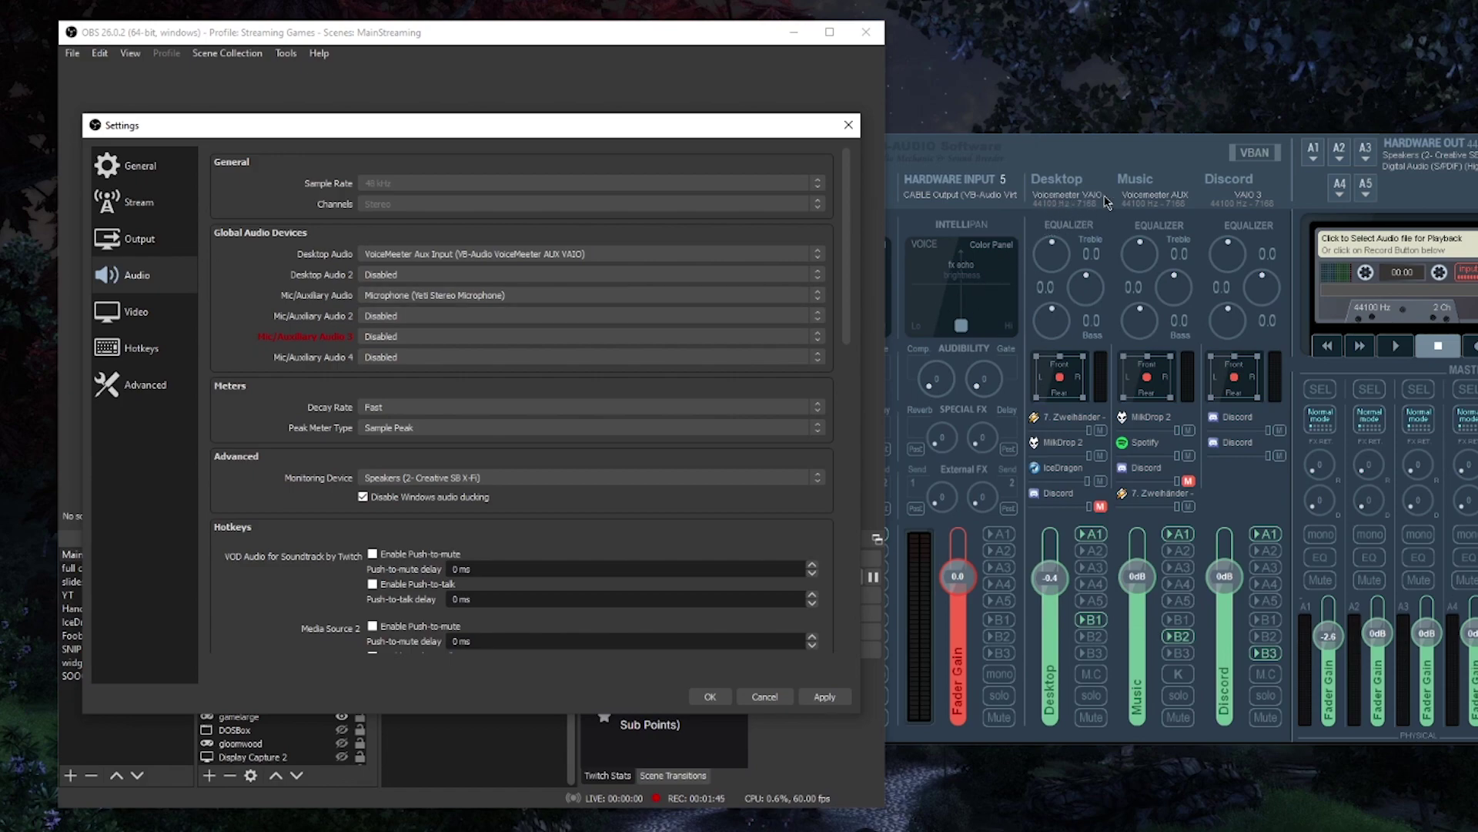
left_click(532, 316)
left_click(525, 338)
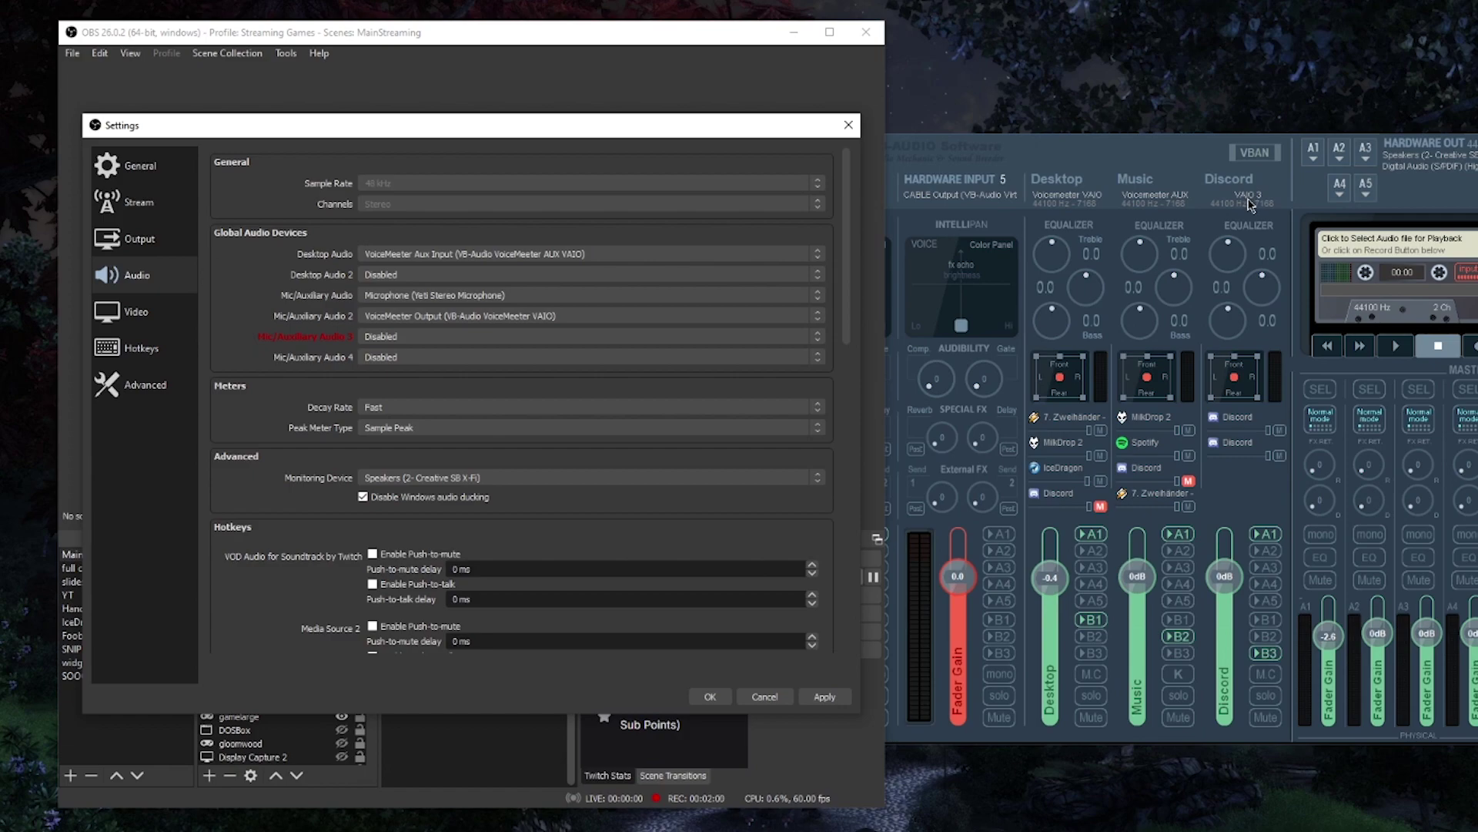
Set Mic/Aux 3 to VoiceMeeter VAIO3 Output and Mic/Aux 4 to CABLE Output, then apply.
left_click(448, 338)
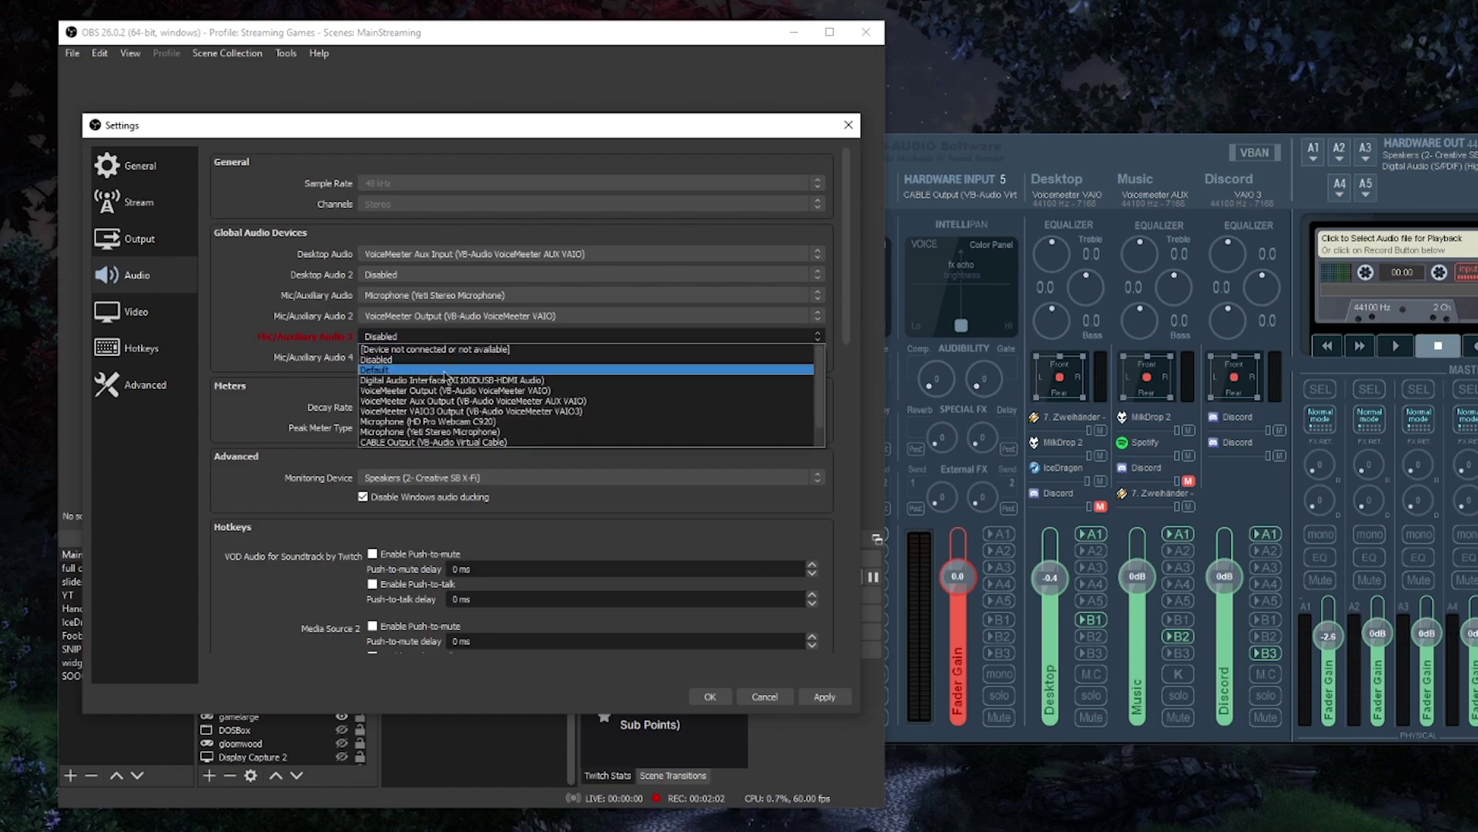
left_click(451, 412)
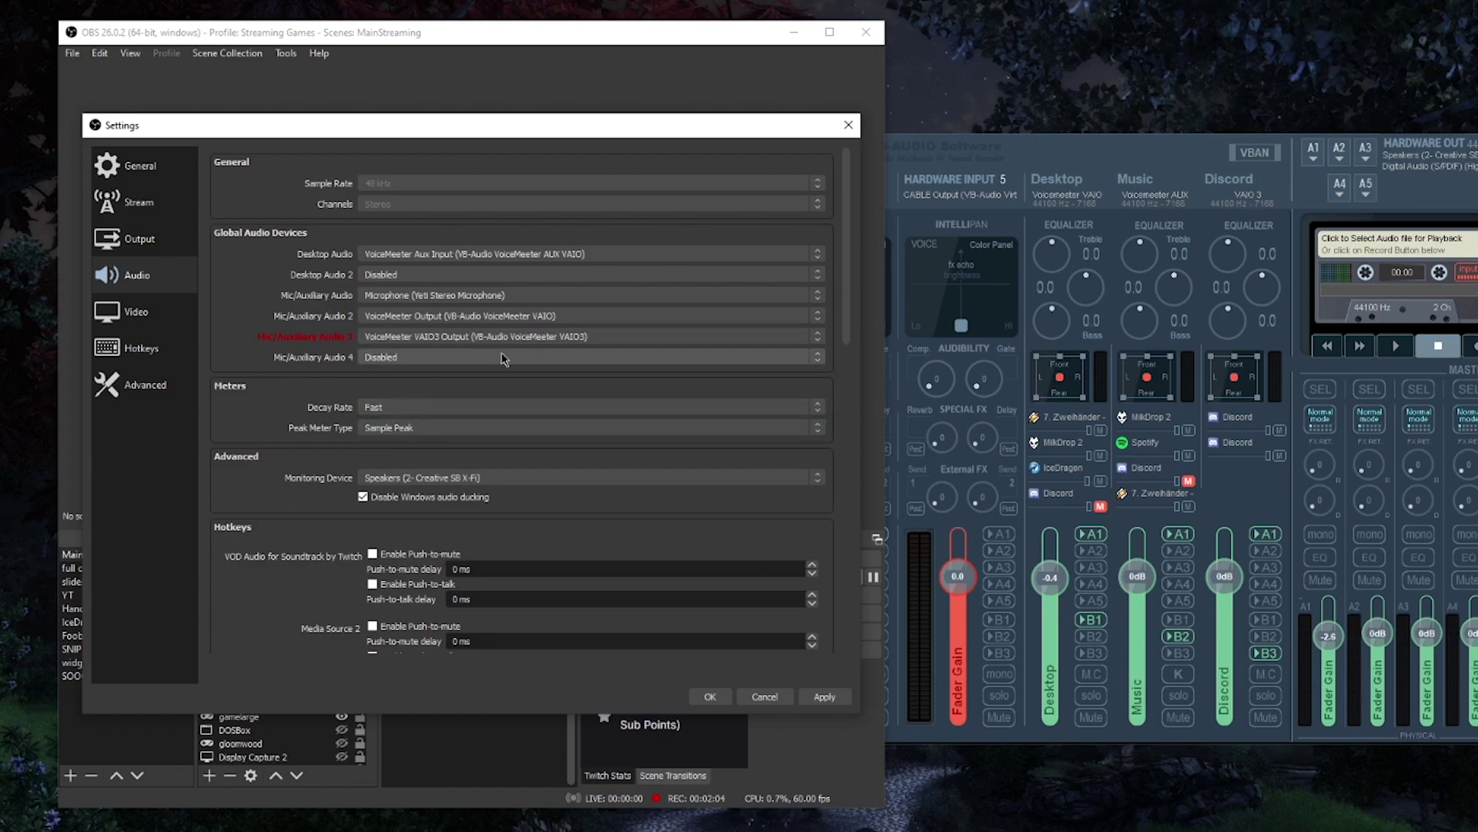
left_click(556, 356)
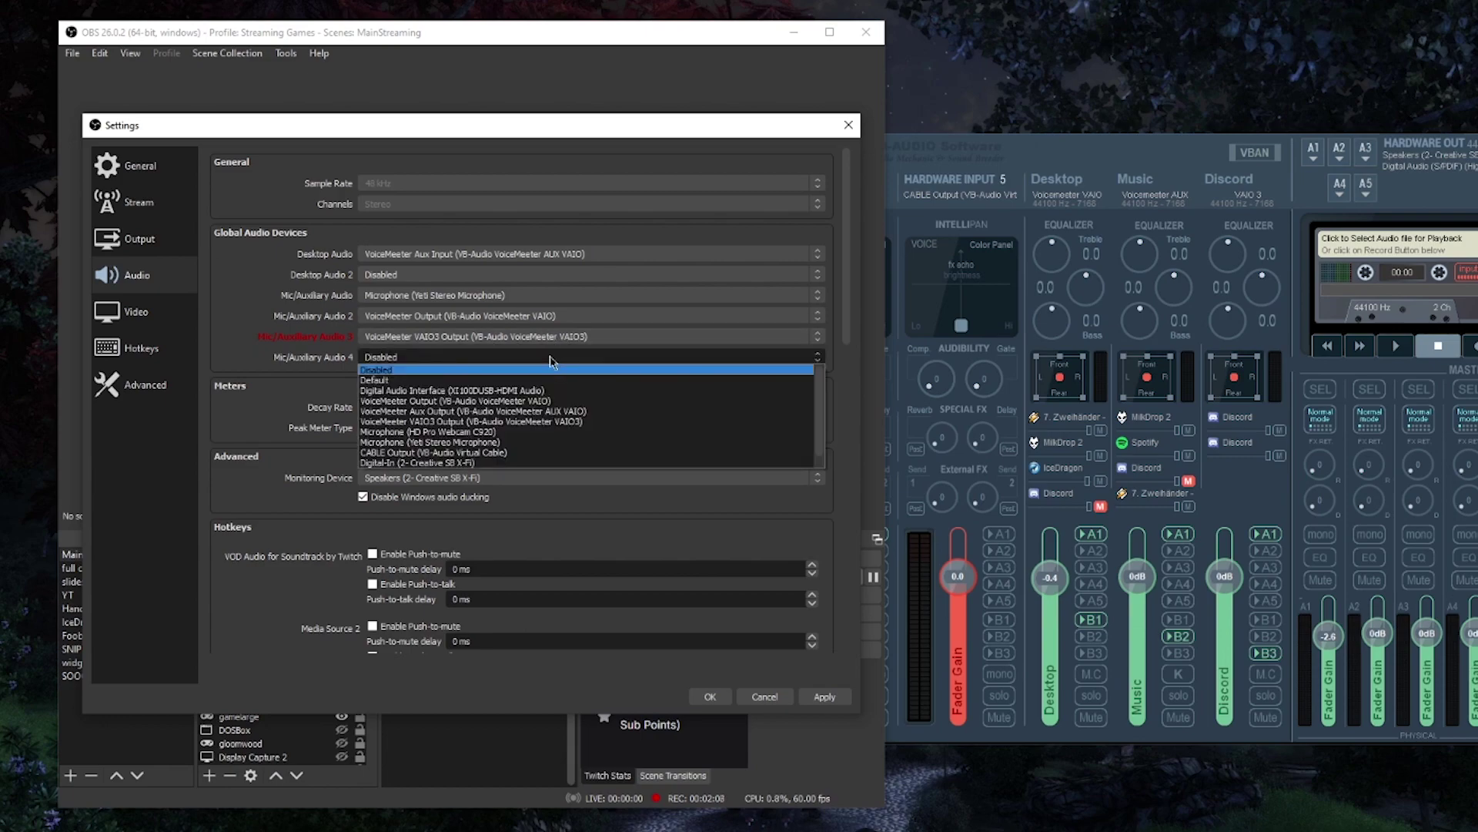
left_click(454, 453)
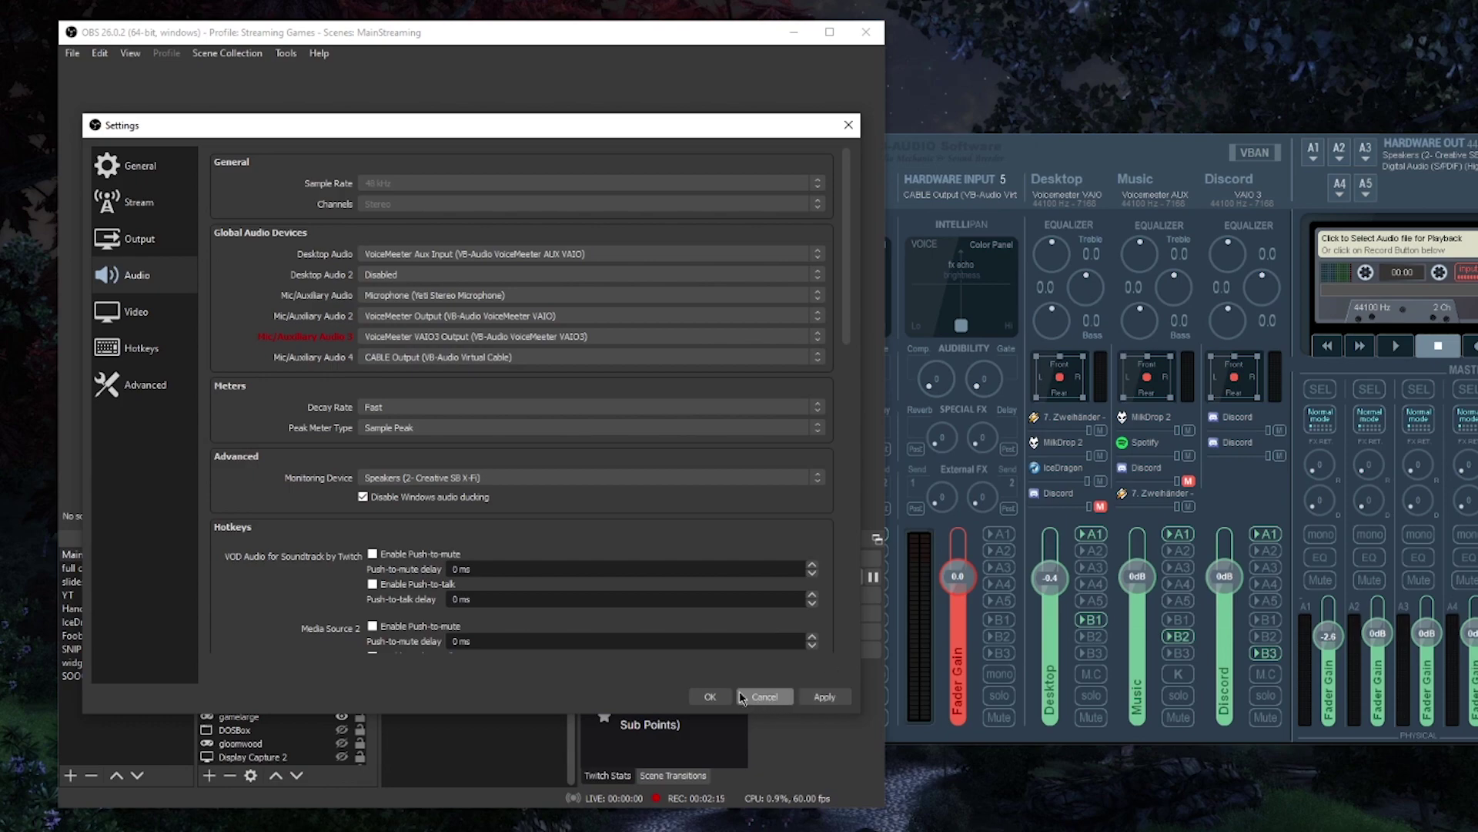
left_click(824, 698)
left_click(710, 696)
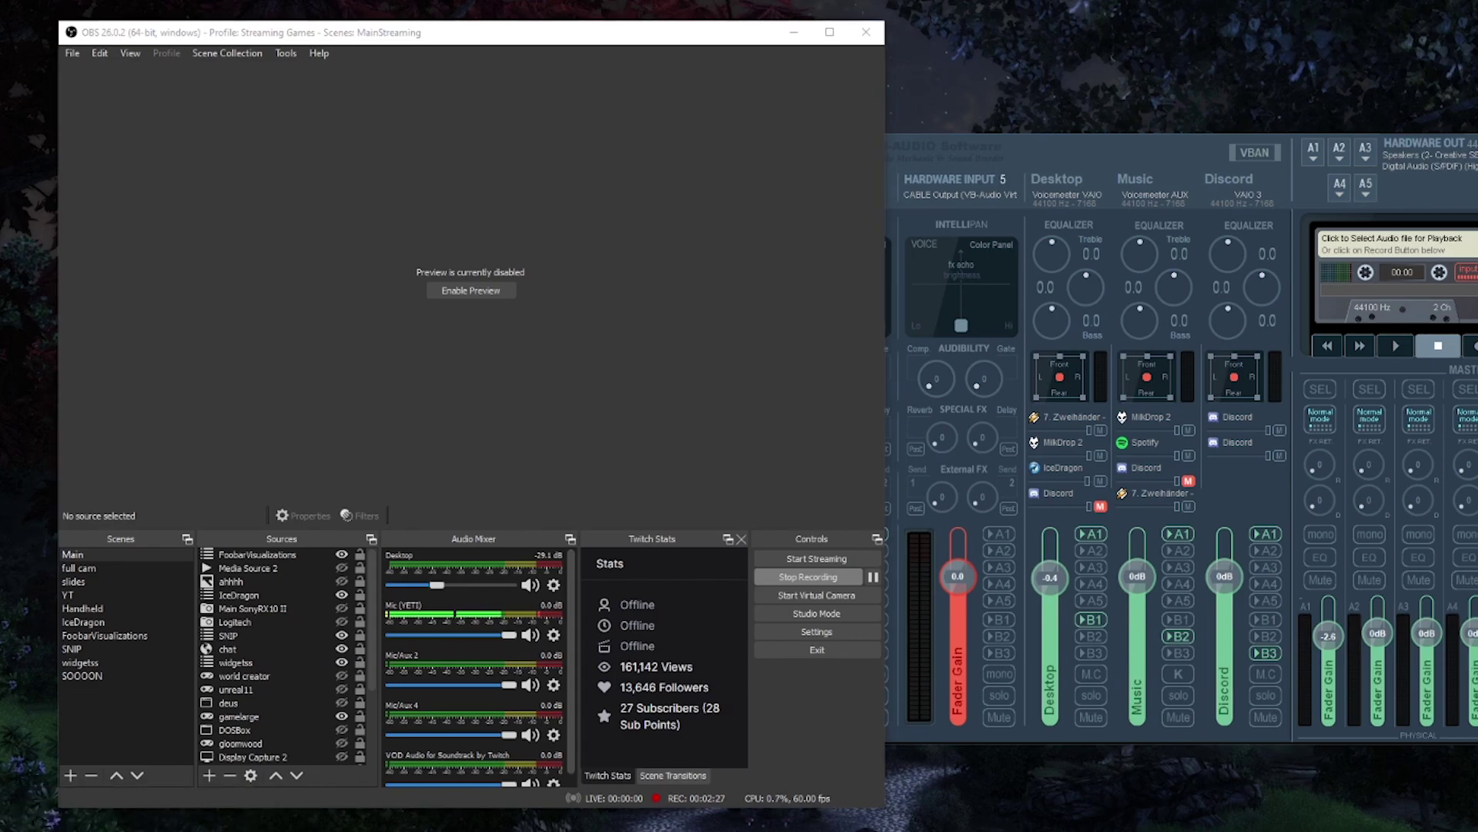
Rename the Desktop mixer channel to Foobar/Music.
key("alt+Tab")
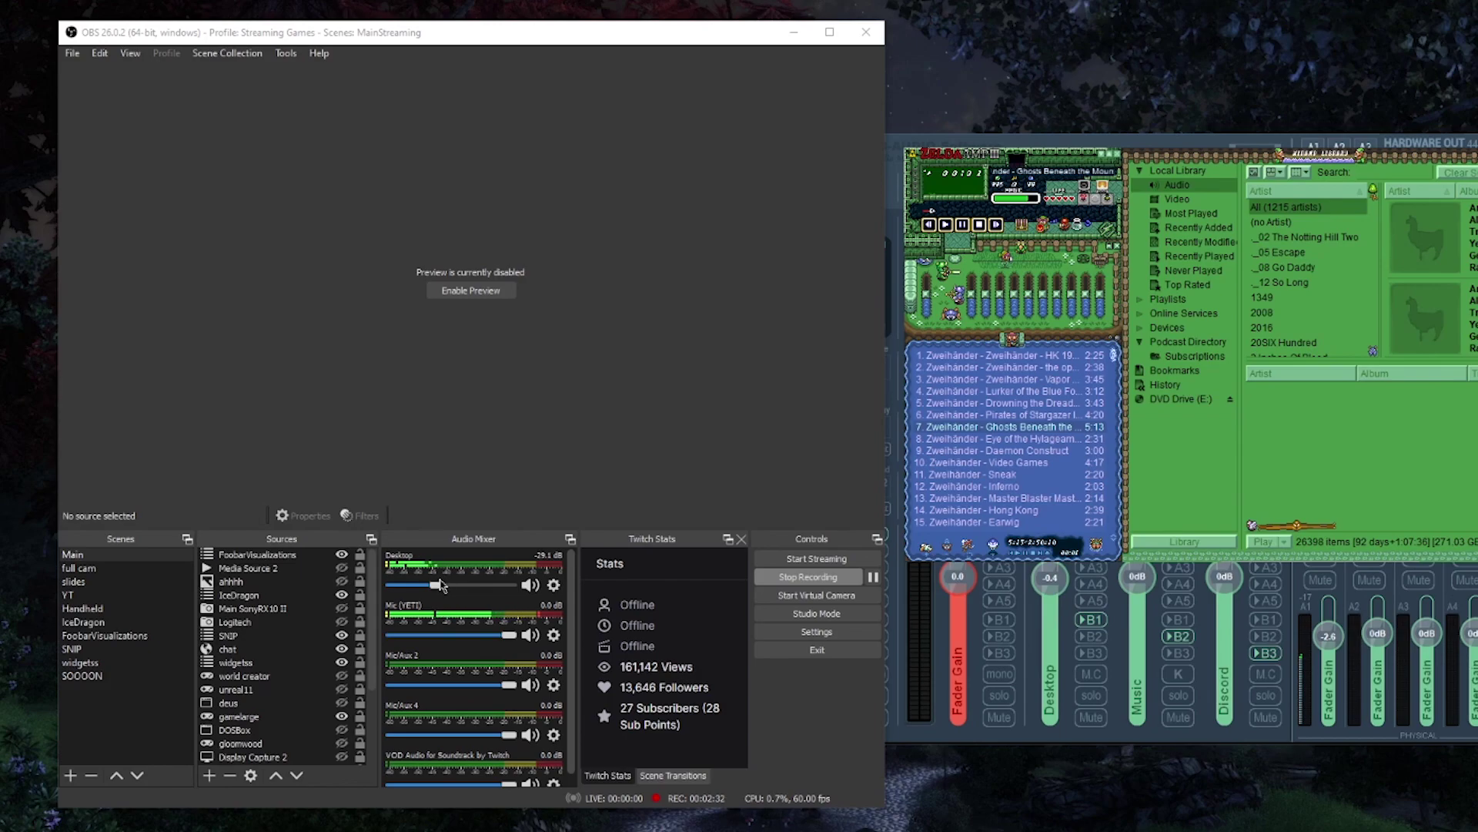
right_click(408, 562)
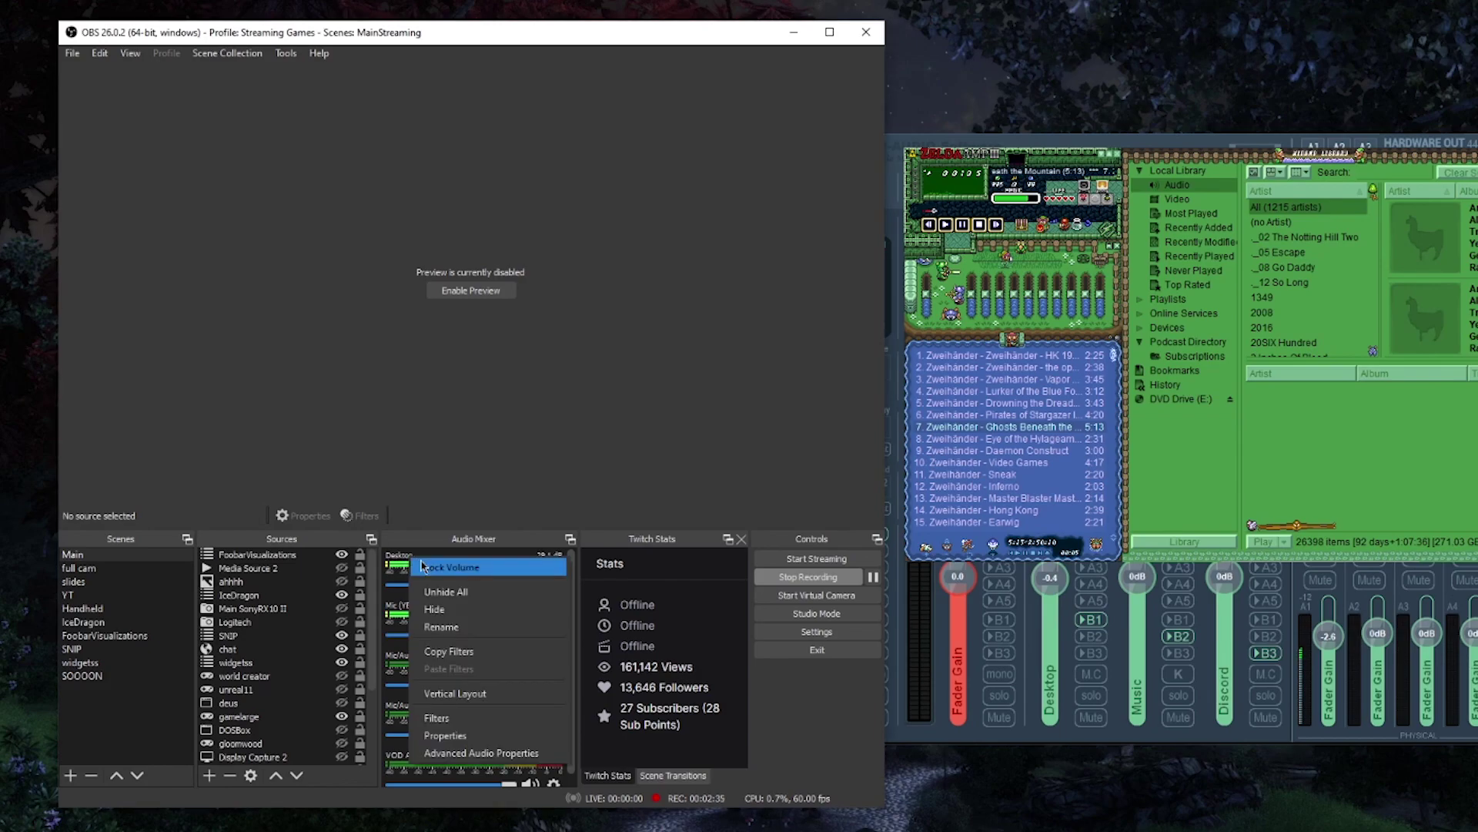
left_click(476, 628)
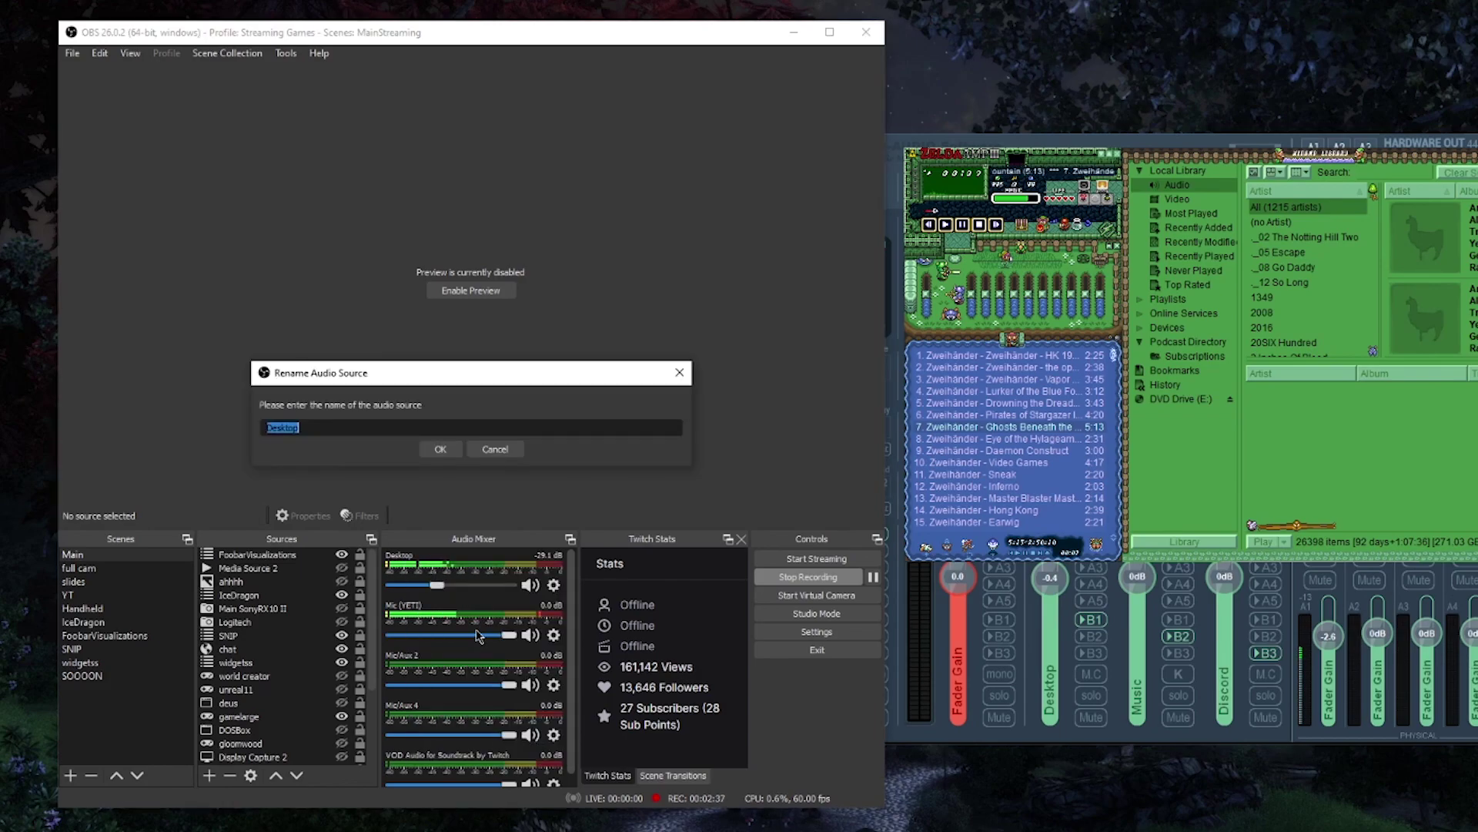
type("Foobar/Music")
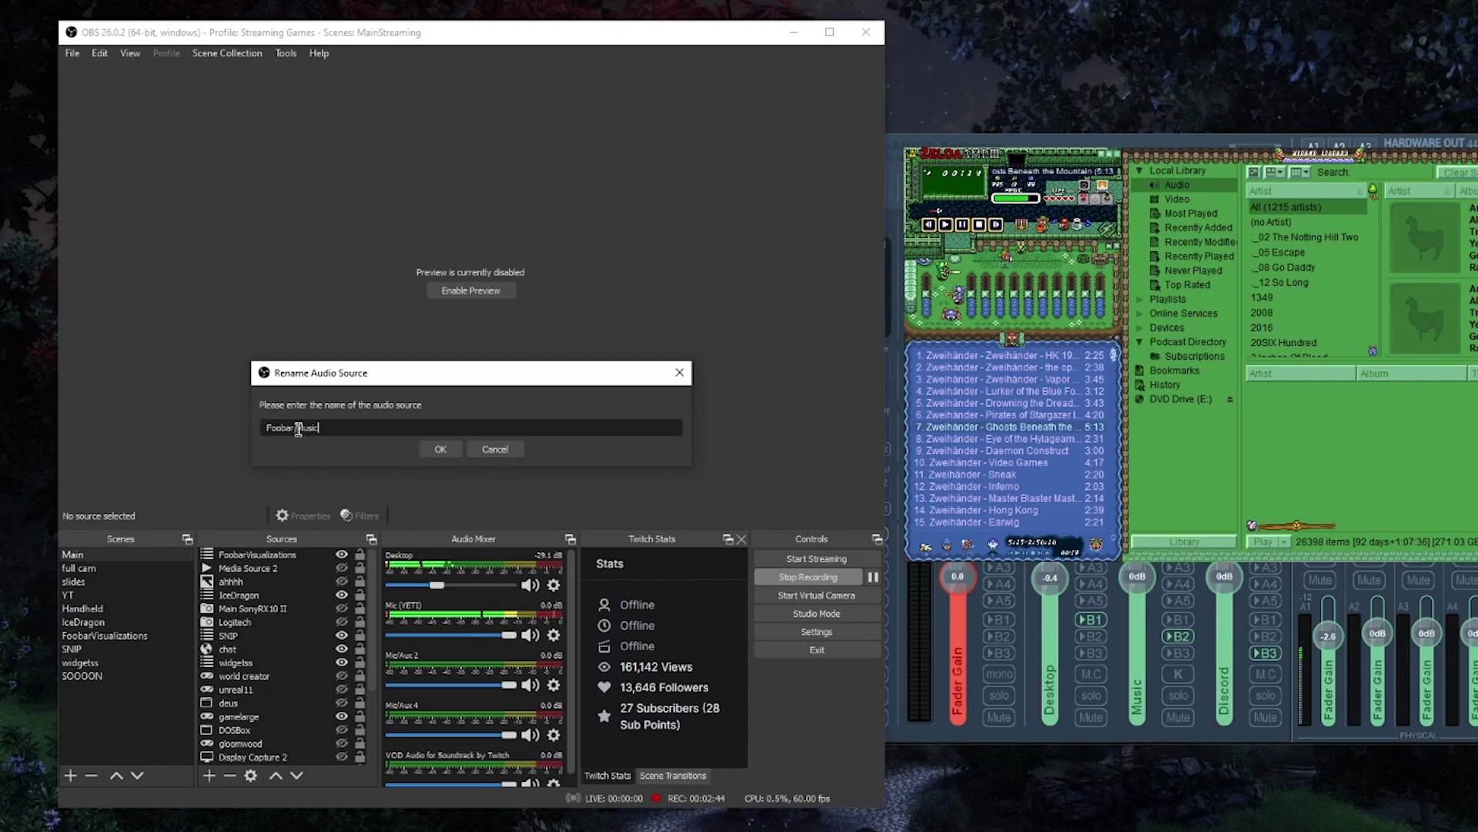
left_click(441, 450)
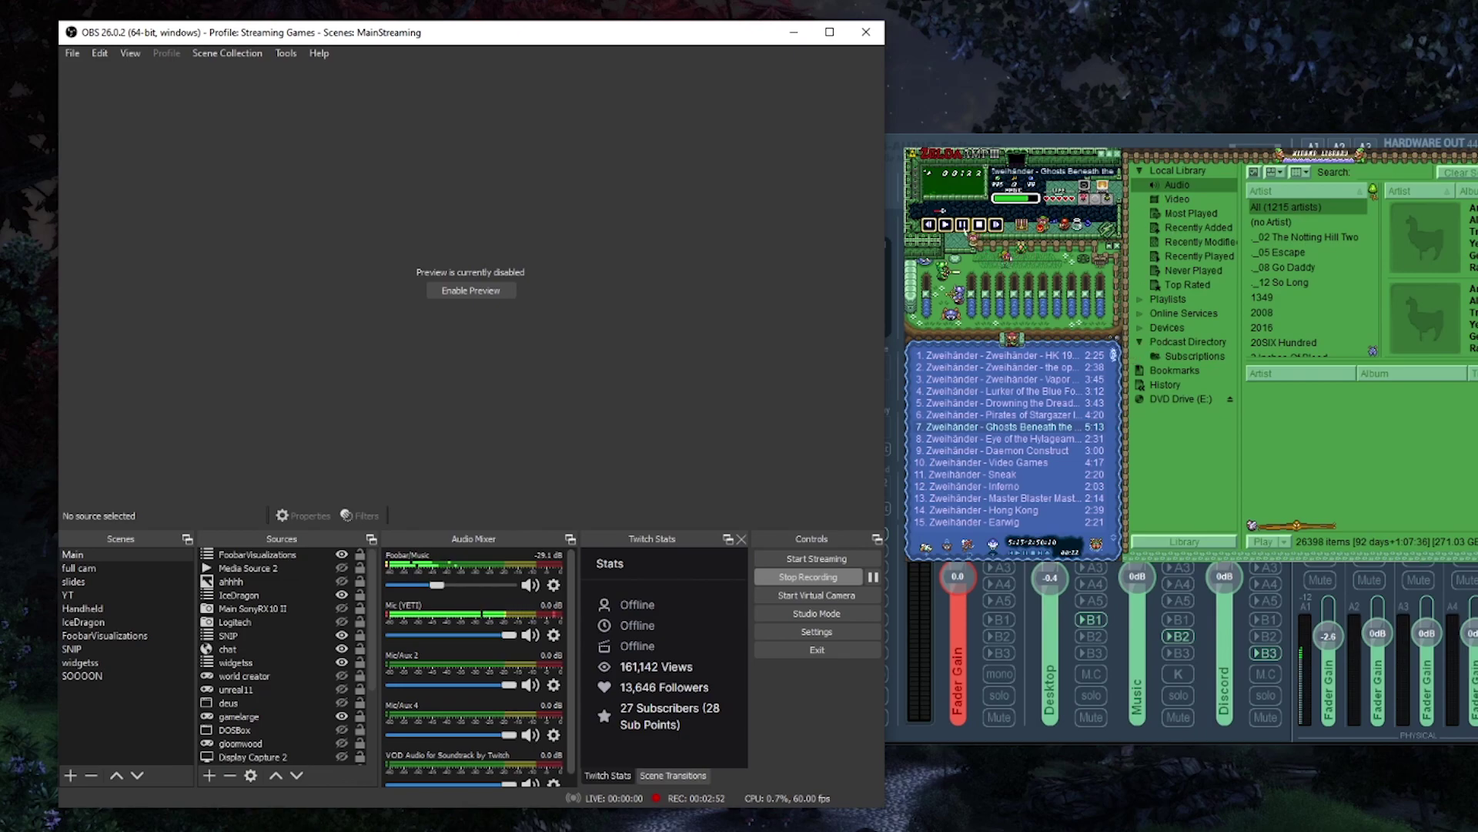
Test the YouTube video's audio while lowering Mic/Aux 2 to -16.0 dB.
left_click(963, 225)
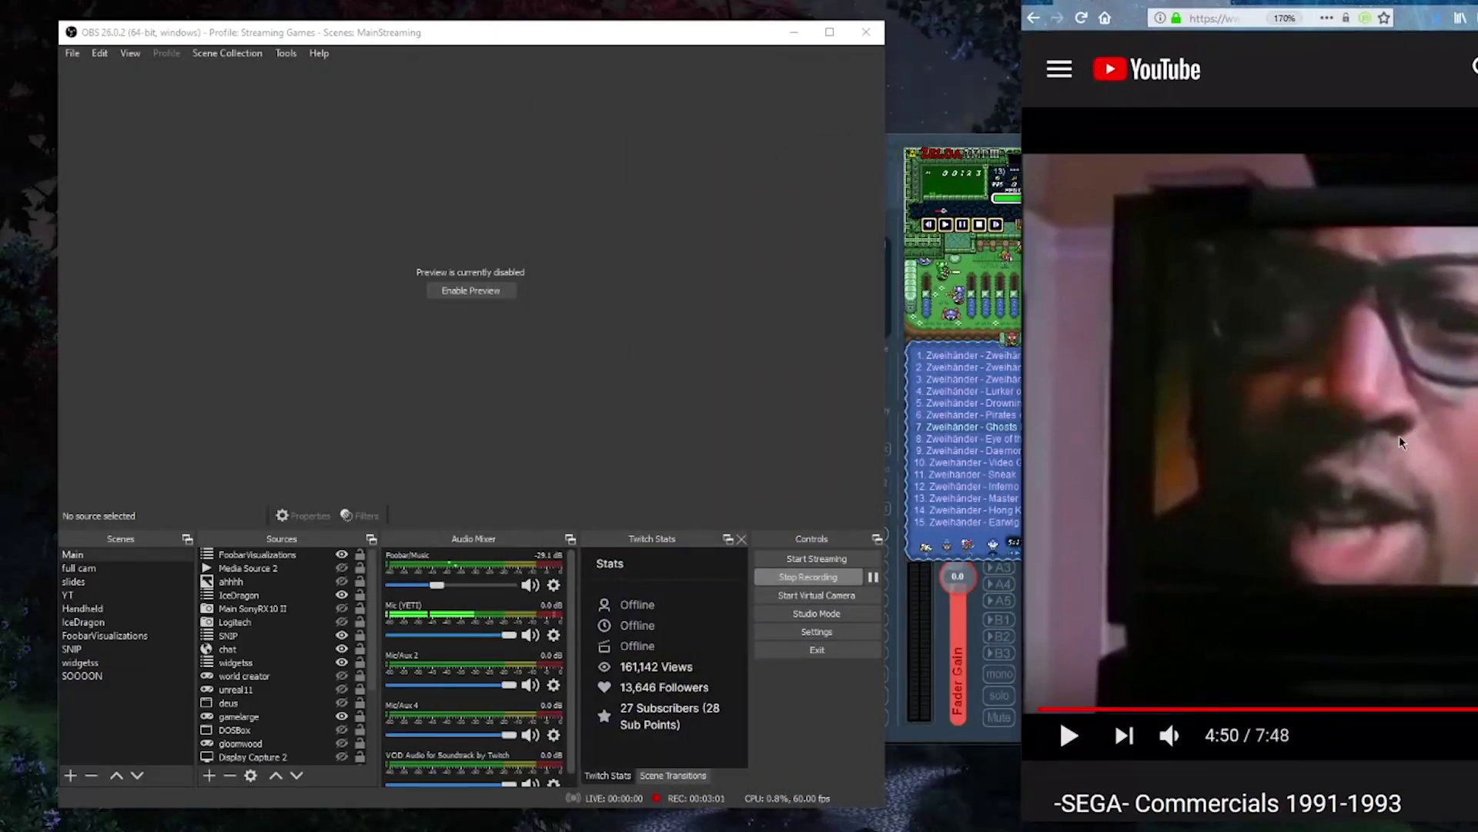
left_click(1398, 436)
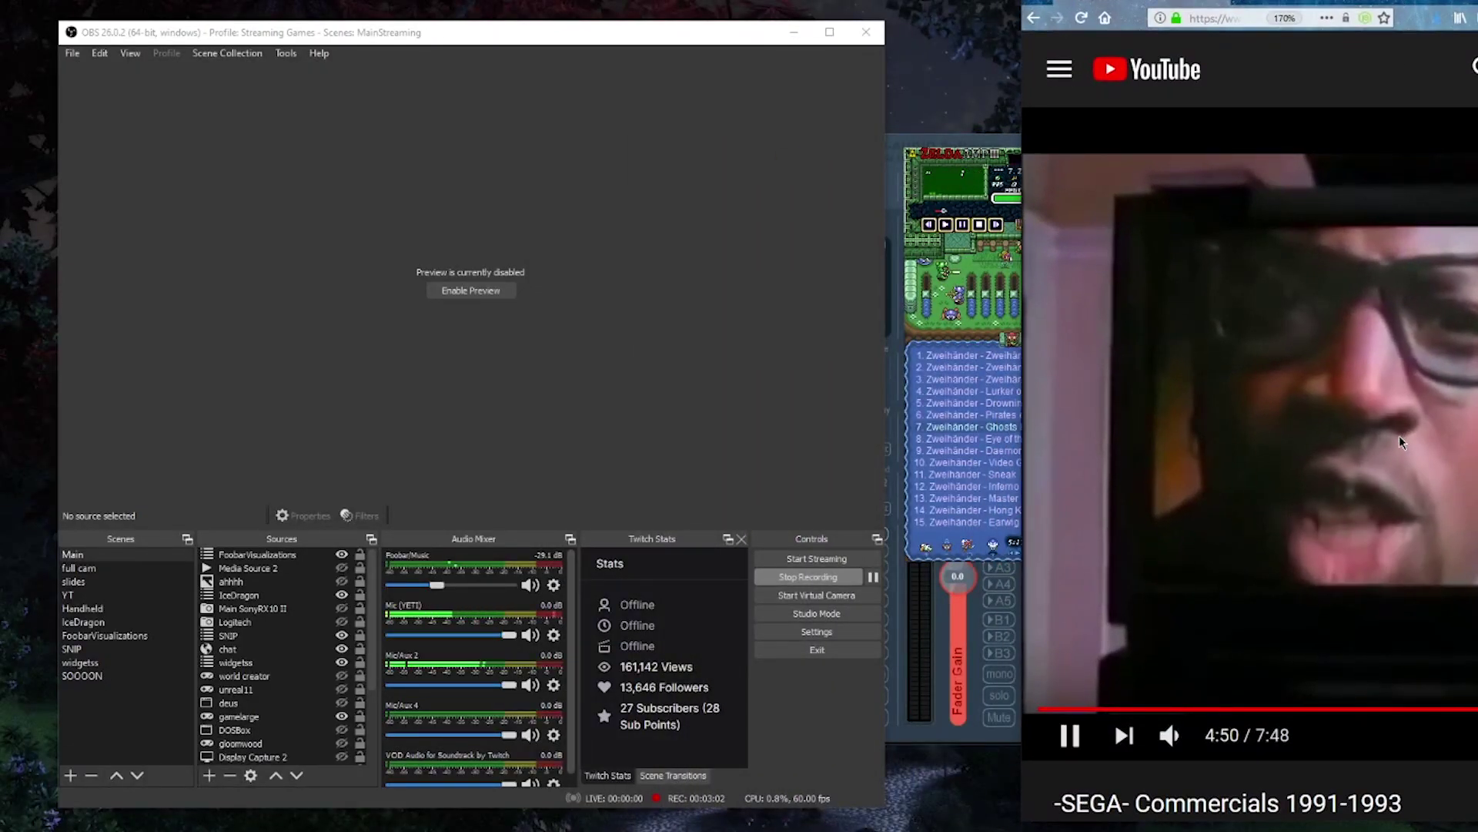
left_click(457, 684)
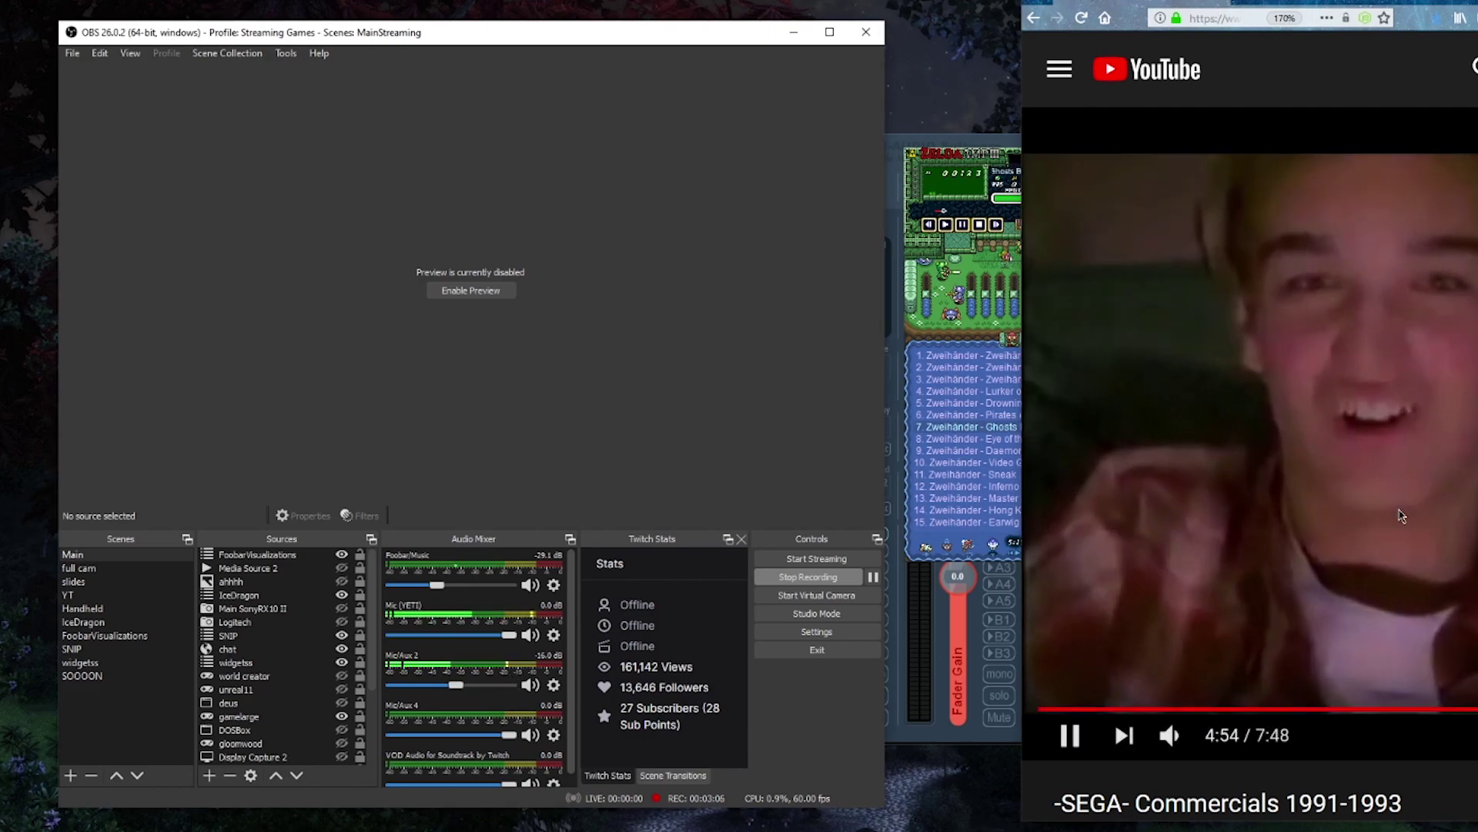
left_click(1398, 436)
Rename the Mic/Aux 2 channel to Desktop Sneaky.
right_click(395, 659)
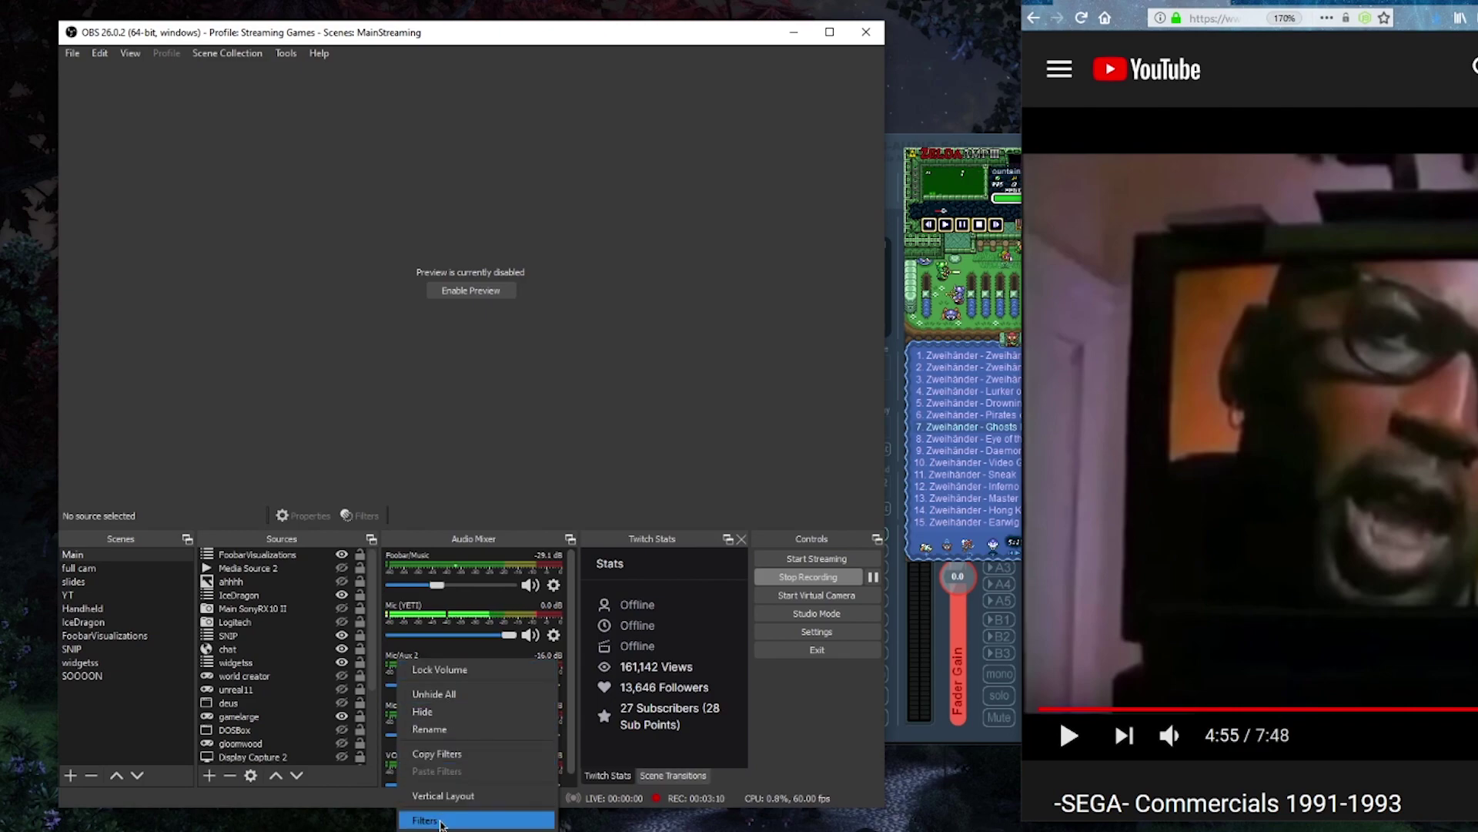
left_click(429, 730)
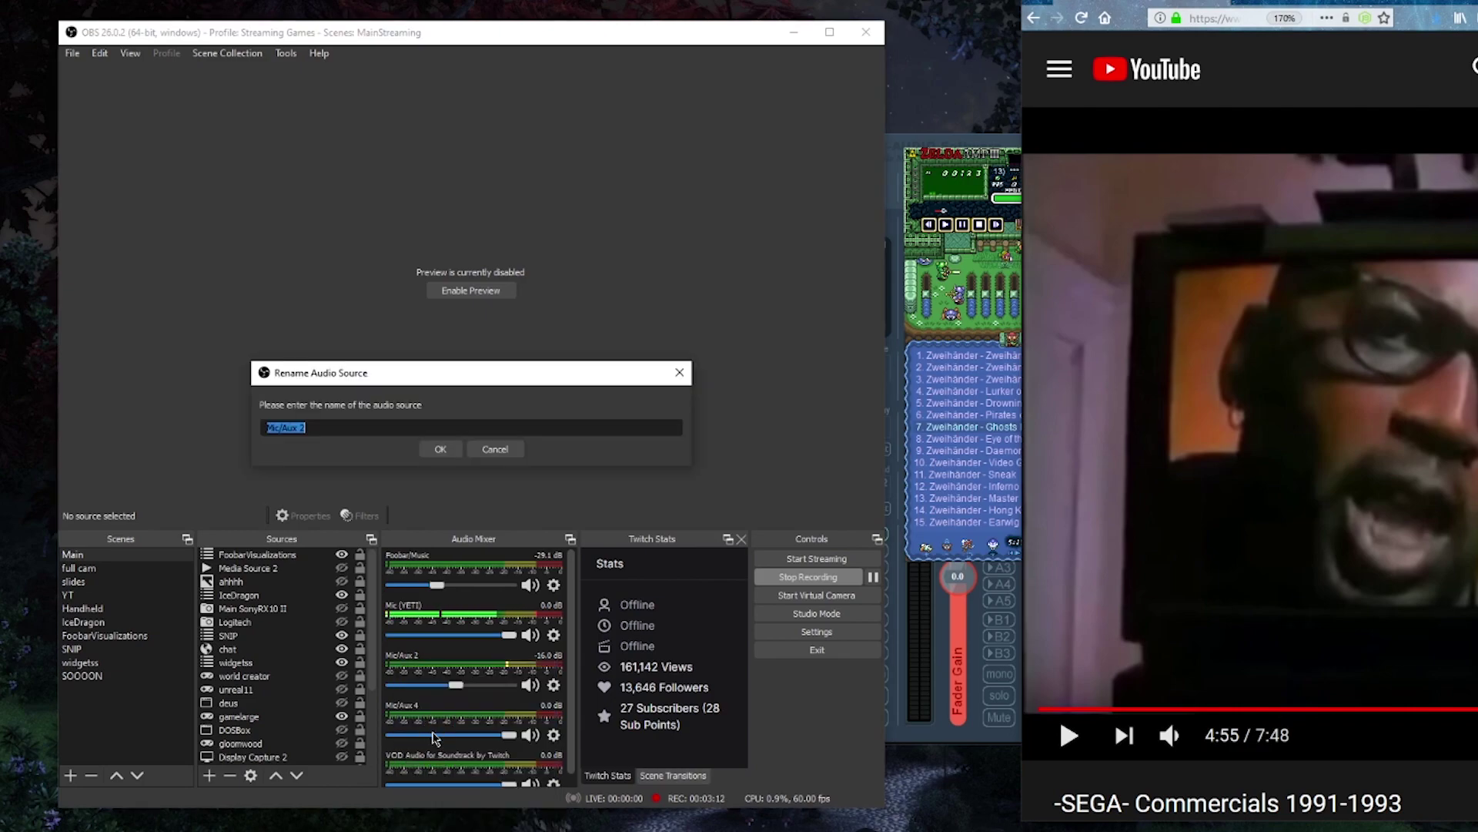
type("Desktop Sneaky")
key("Return")
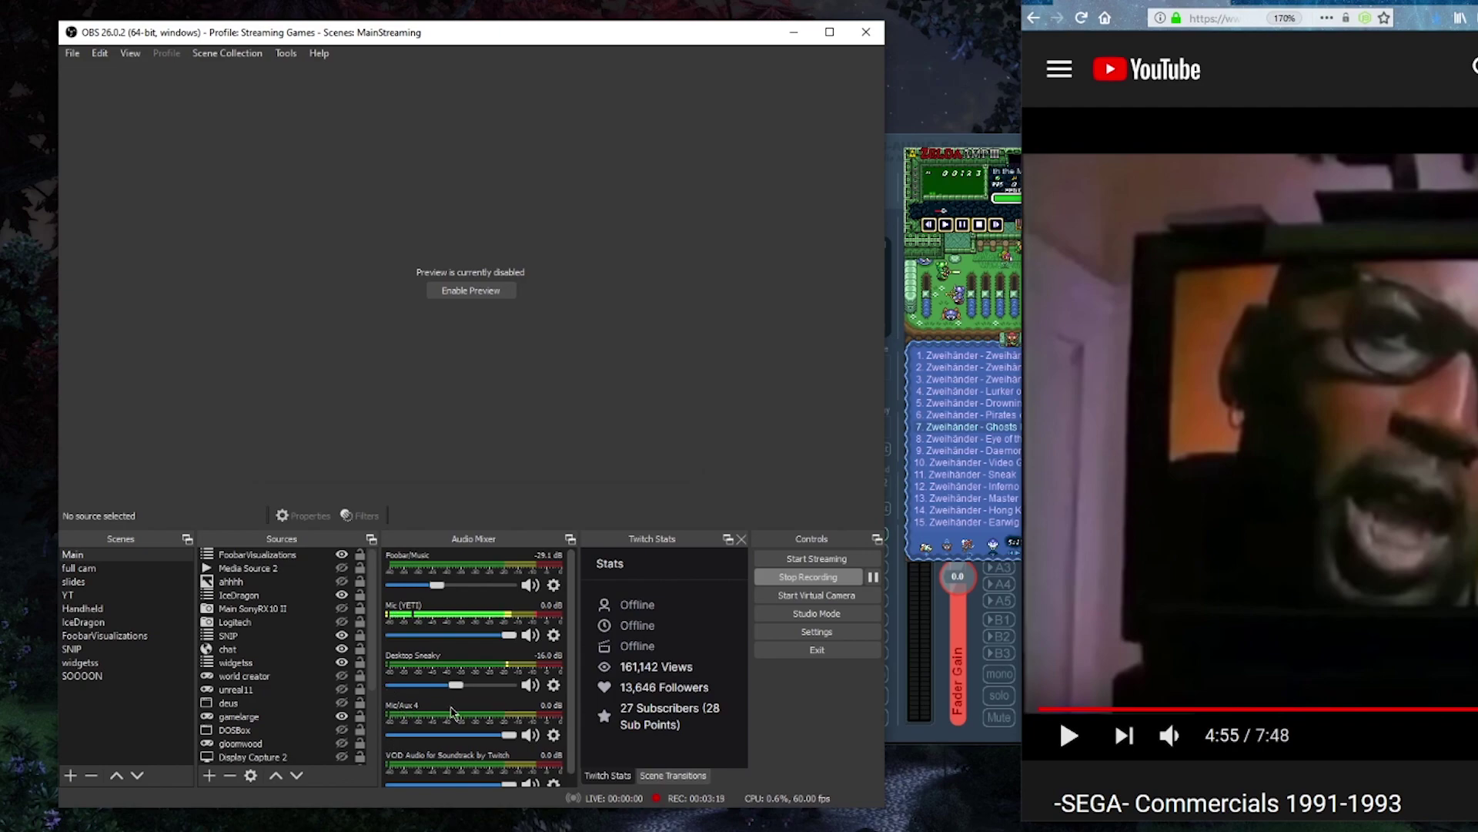
Rename the Mic/Aux 4 channel to 'Discord etc.'.
right_click(405, 712)
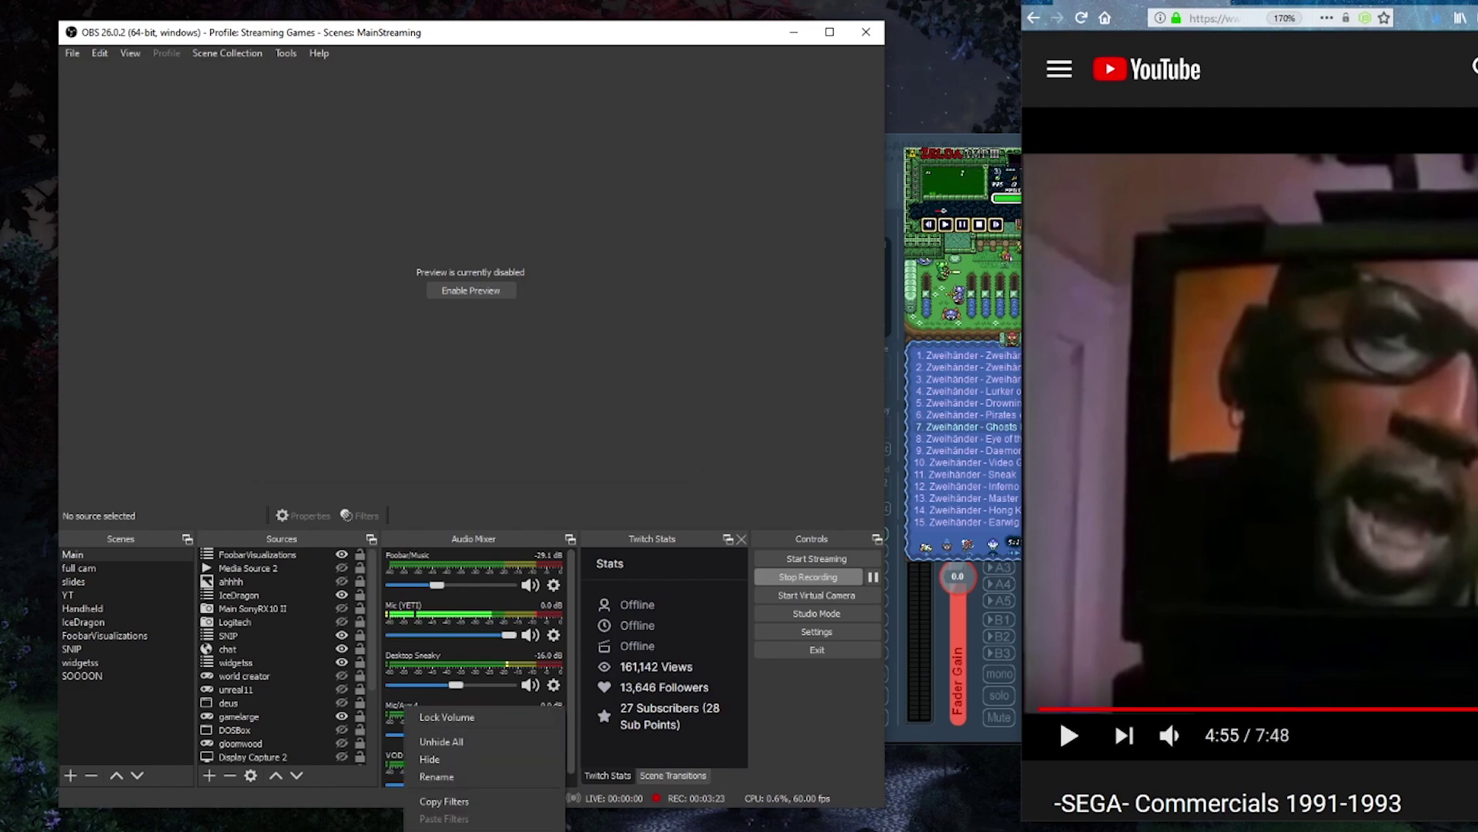
left_click(472, 778)
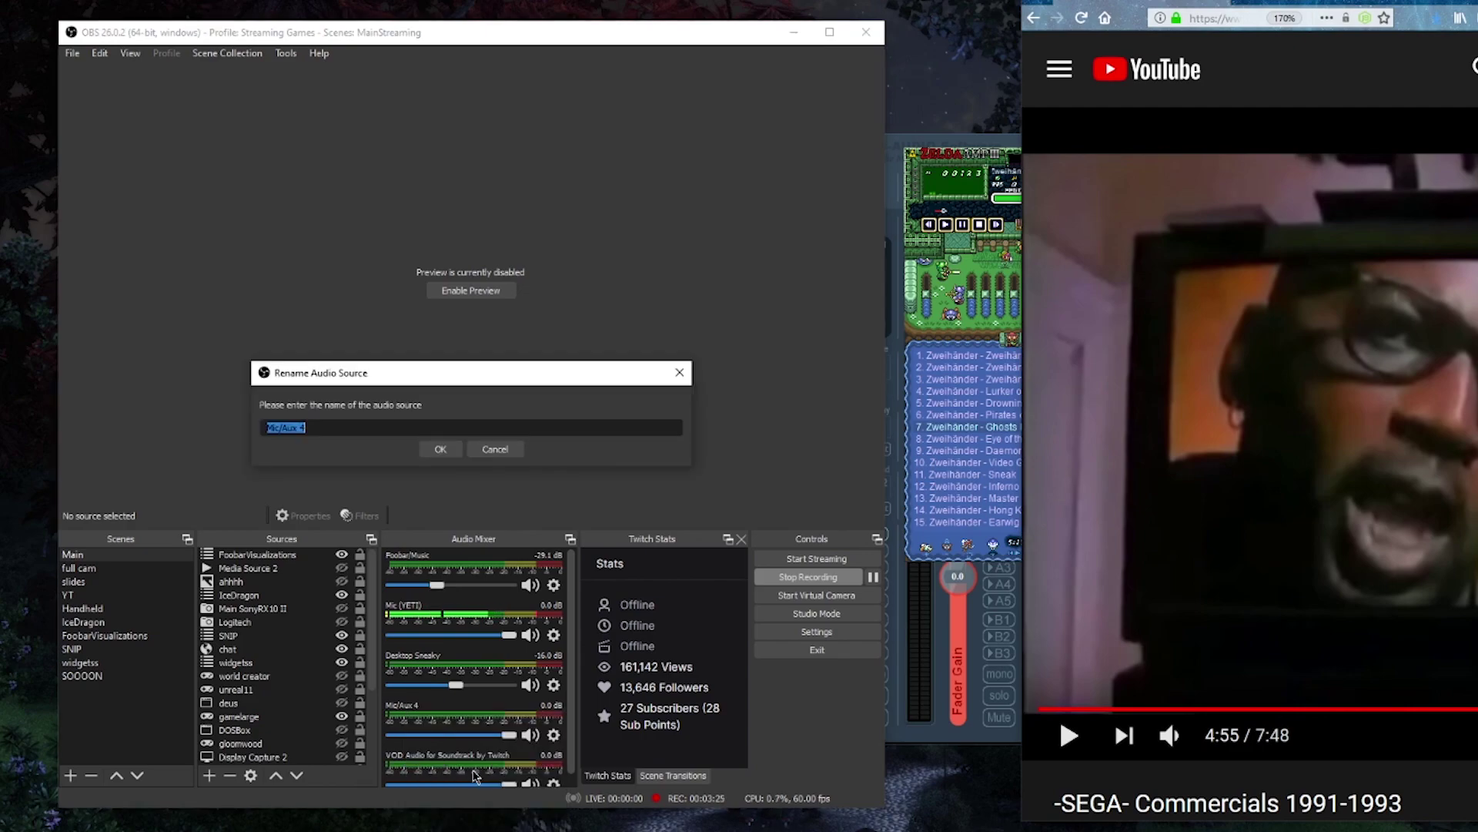
type("Discord etc.")
key("Return")
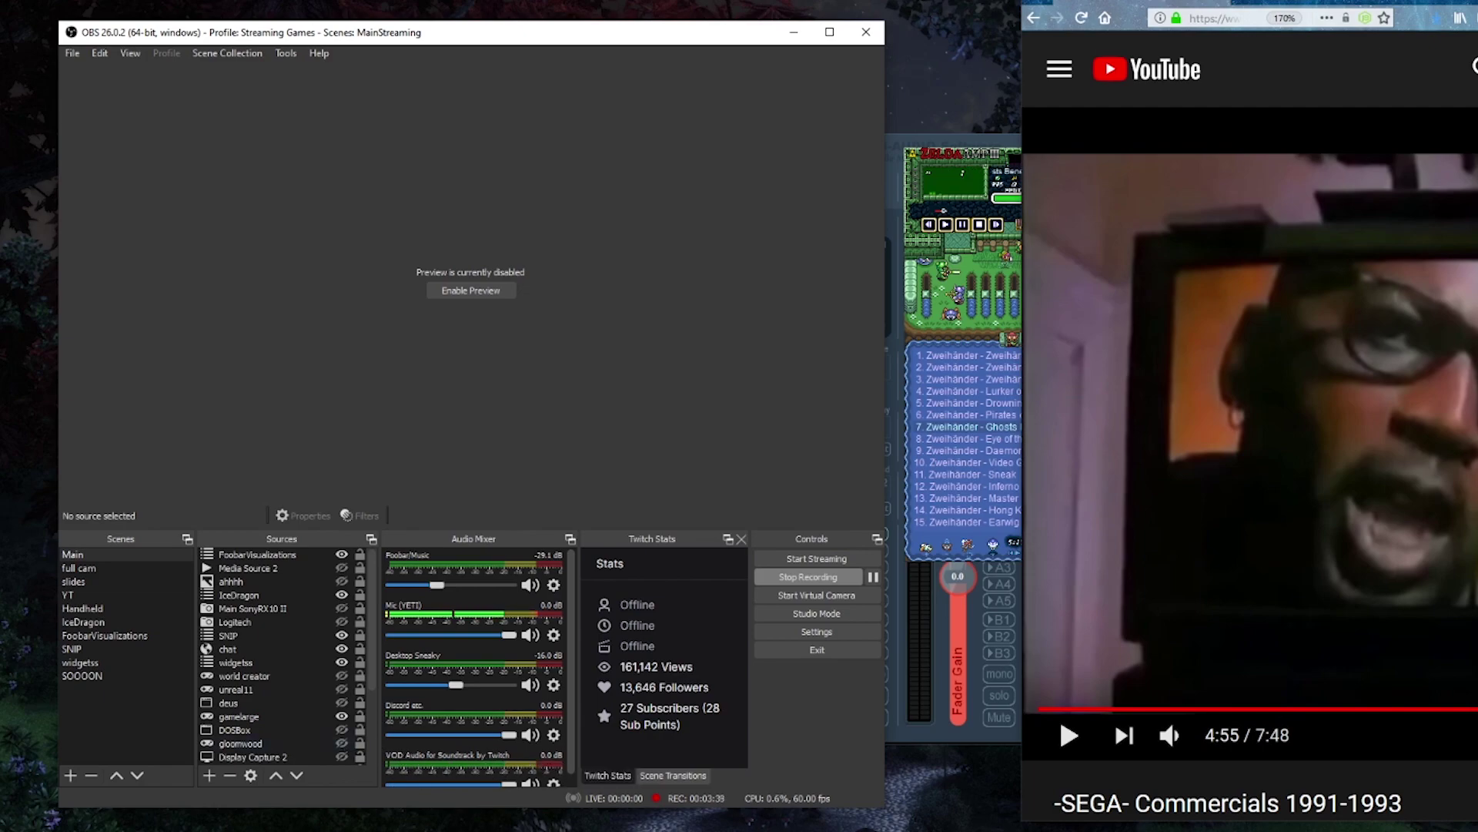
key("alt+Tab")
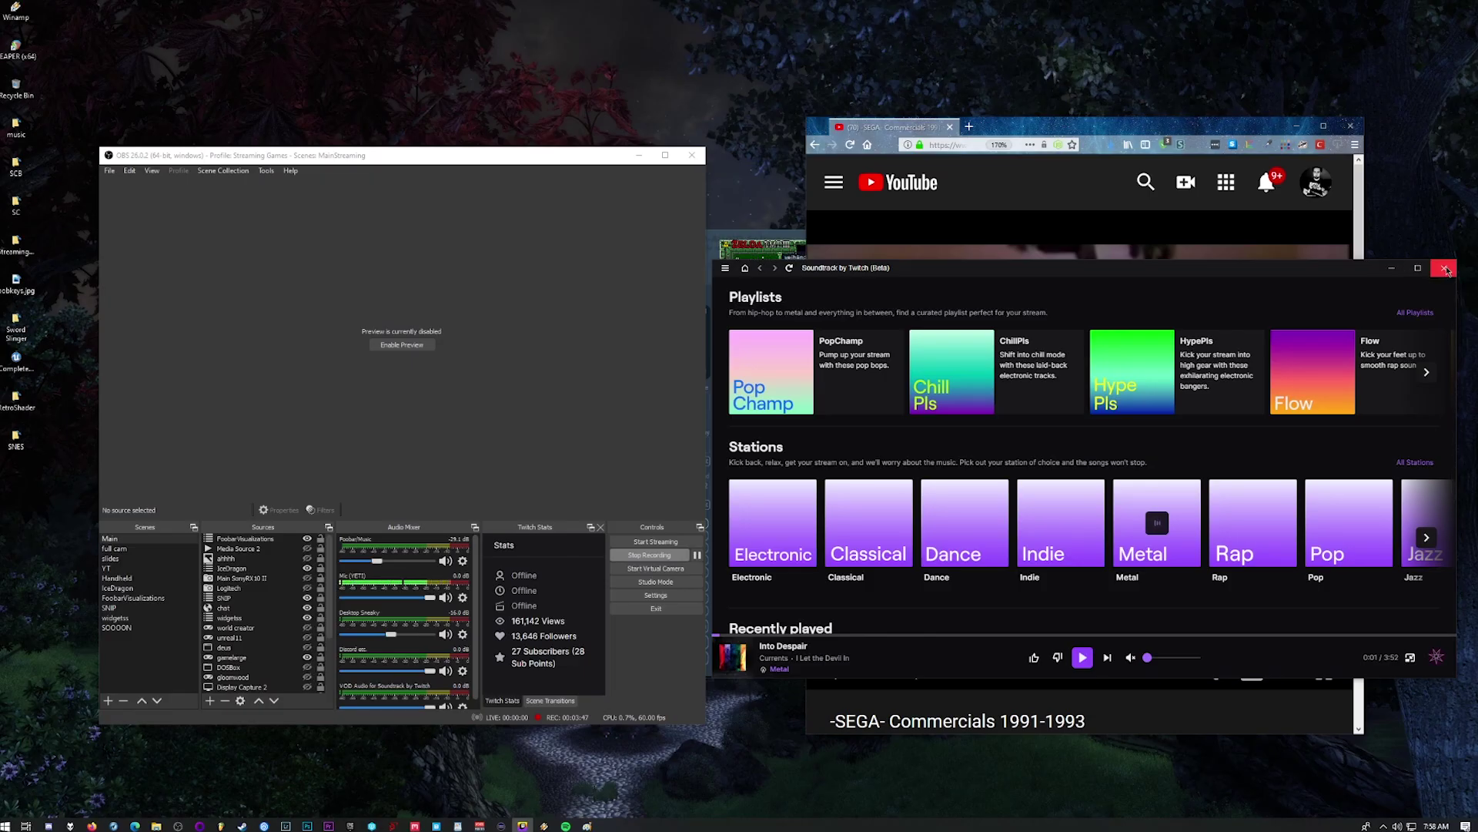
Replay the YouTube video, balance Desktop Sneaky to -14.0 dB and Foobar/Music slightly lower, then pause.
left_click(1445, 268)
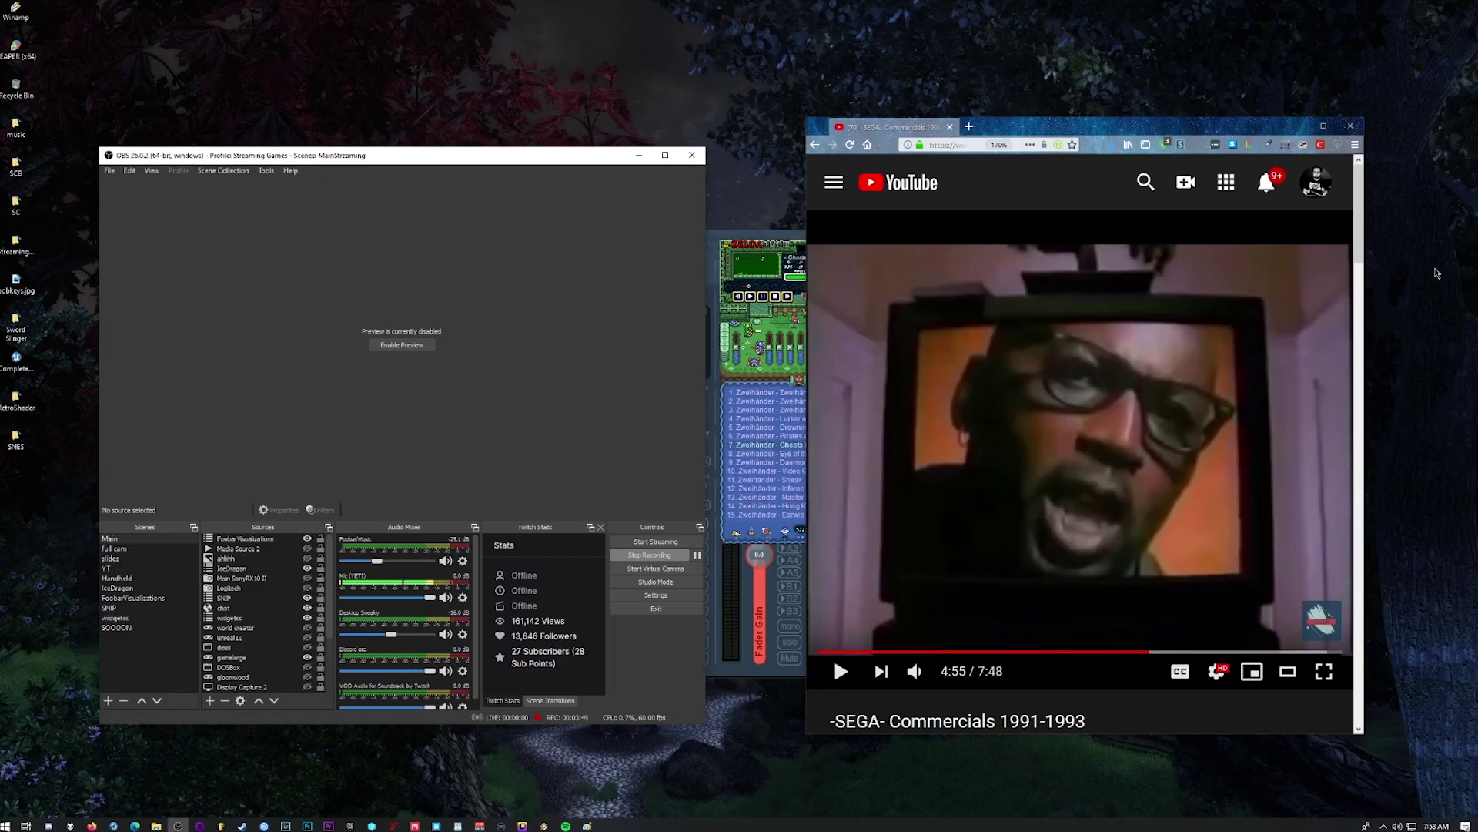
left_click(1384, 826)
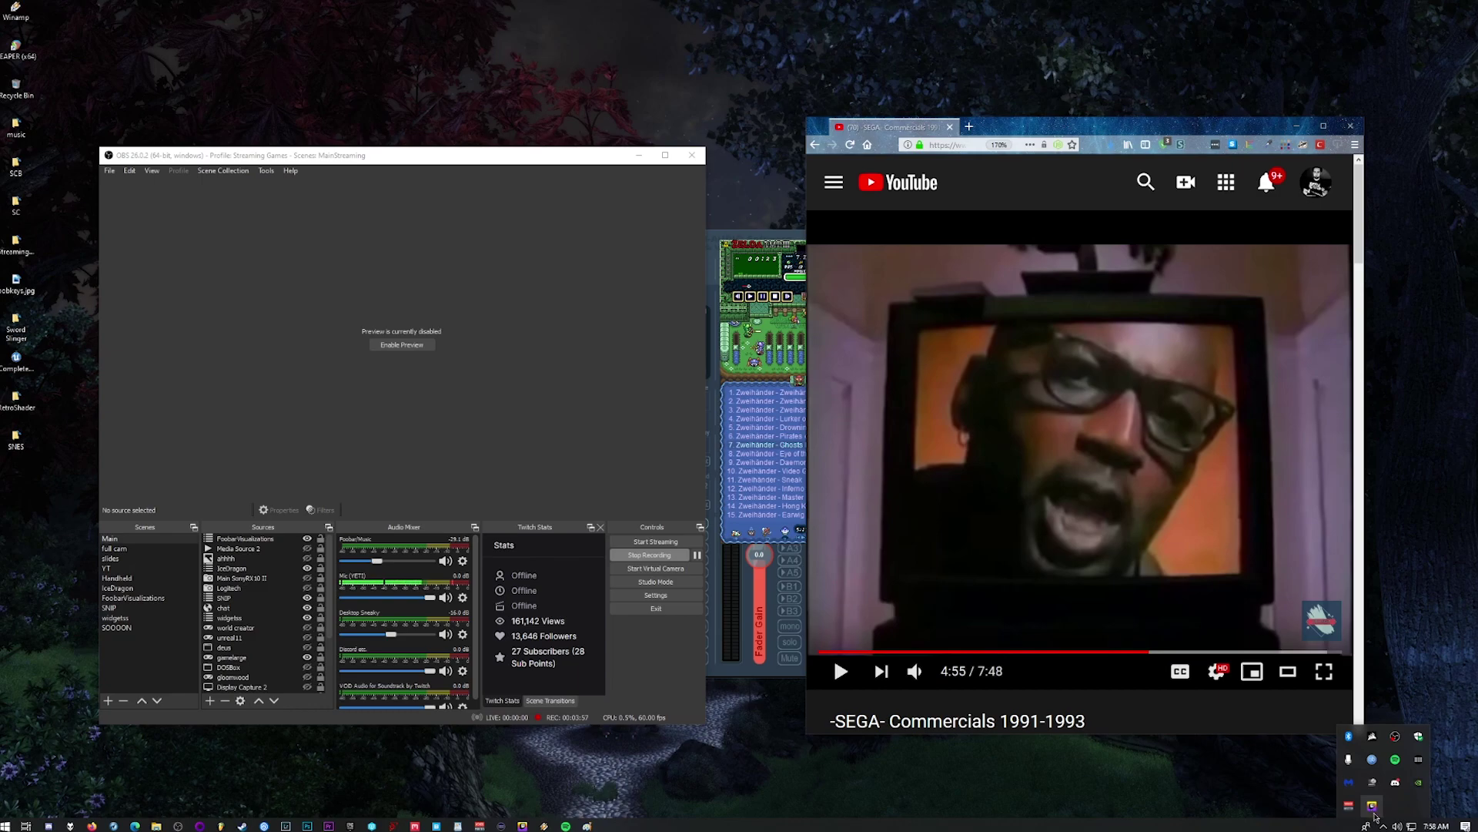
left_click(1015, 527)
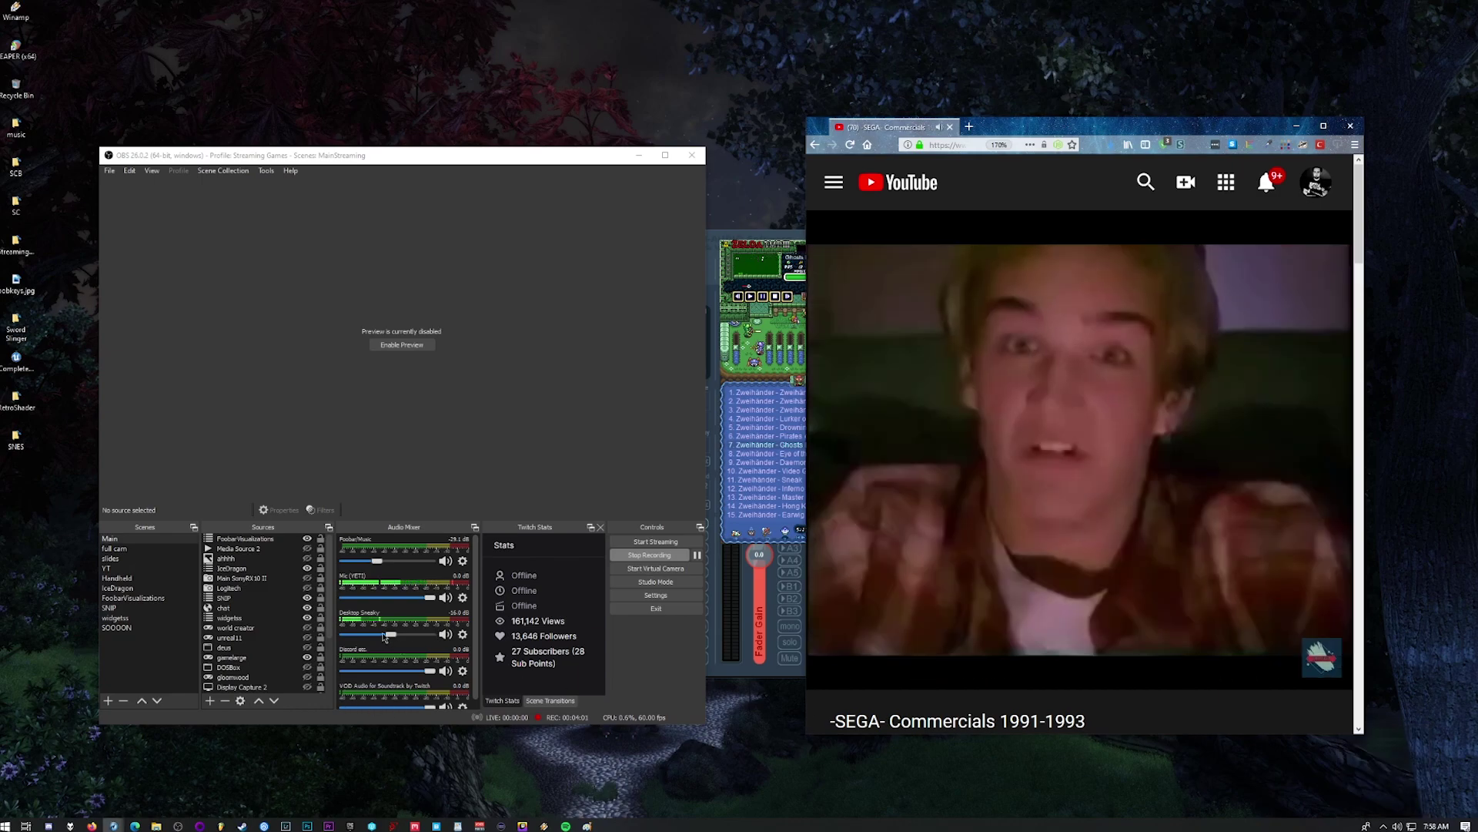
left_click_drag(391, 634, 388, 636)
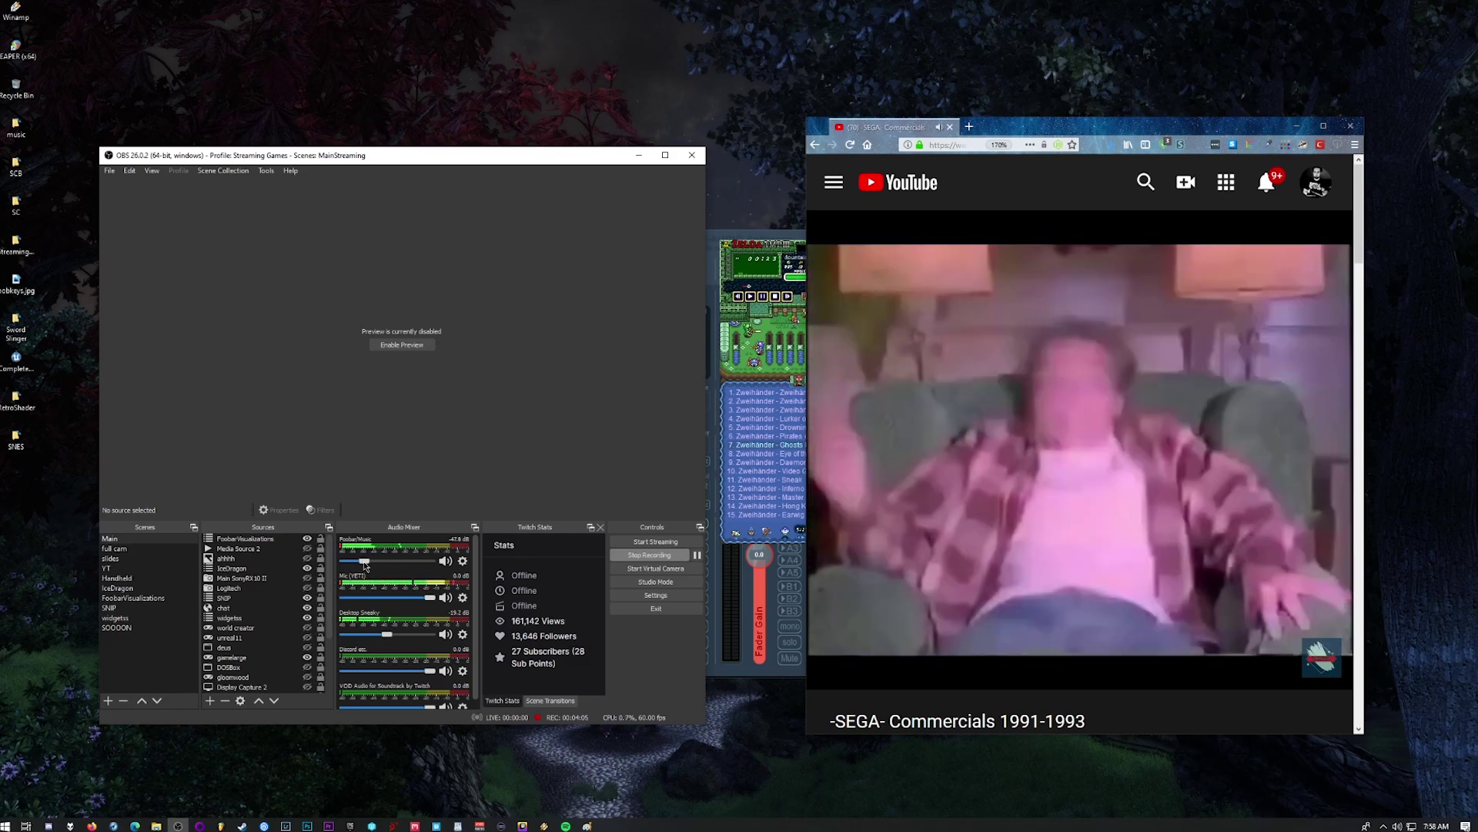
left_click_drag(380, 563, 383, 563)
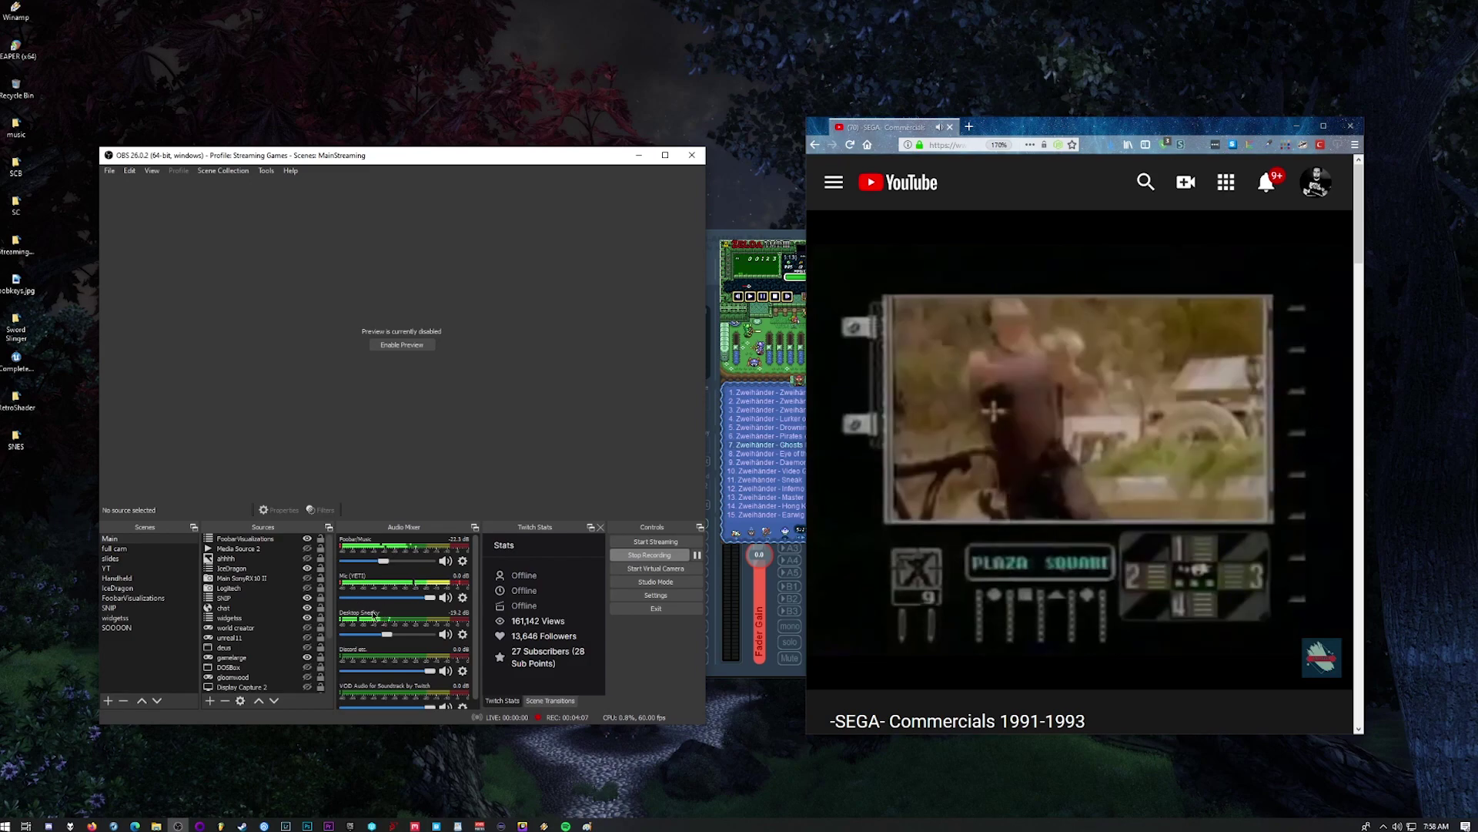
left_click_drag(387, 634, 394, 634)
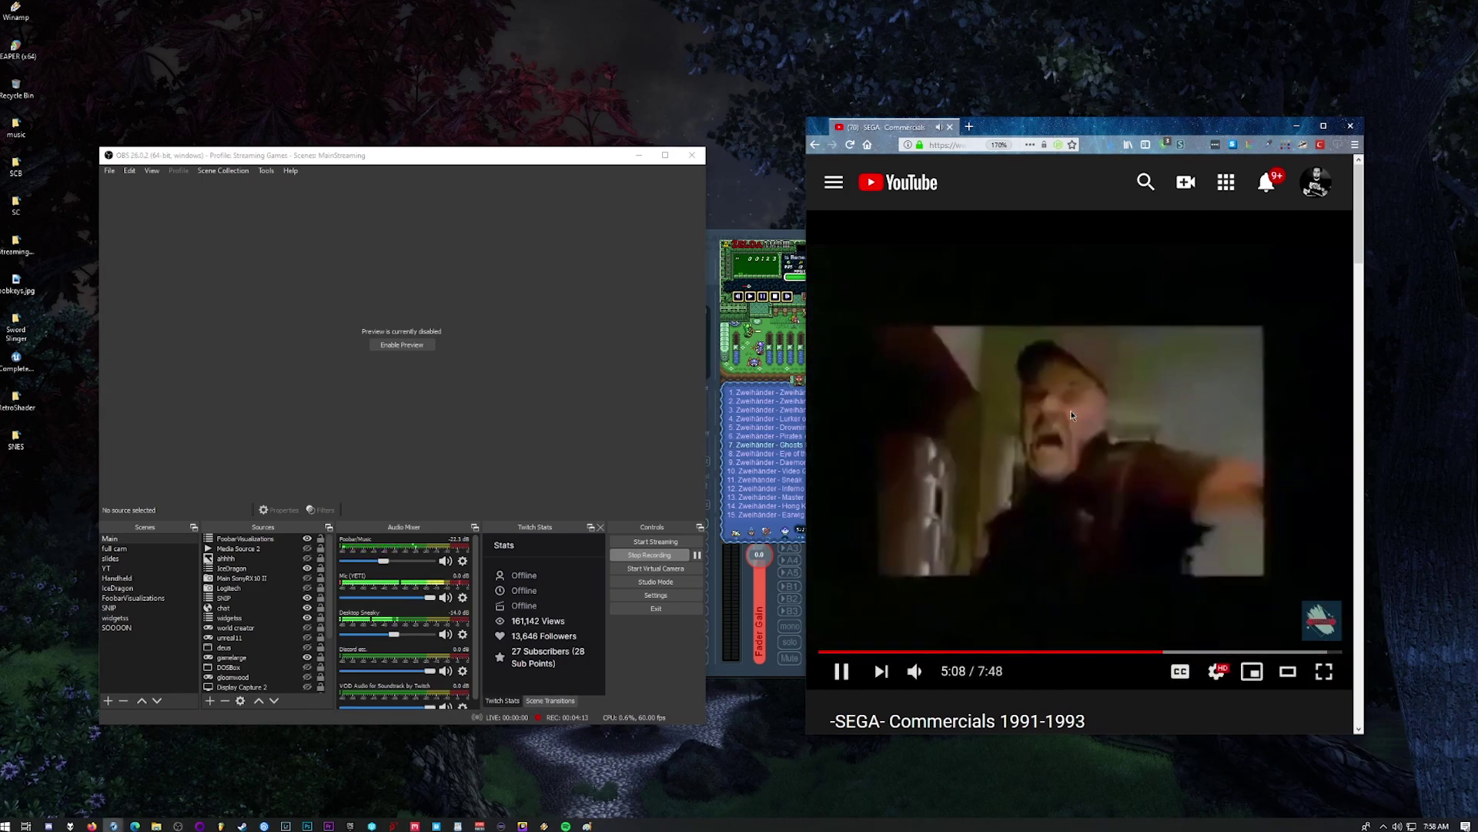
left_click(883, 507)
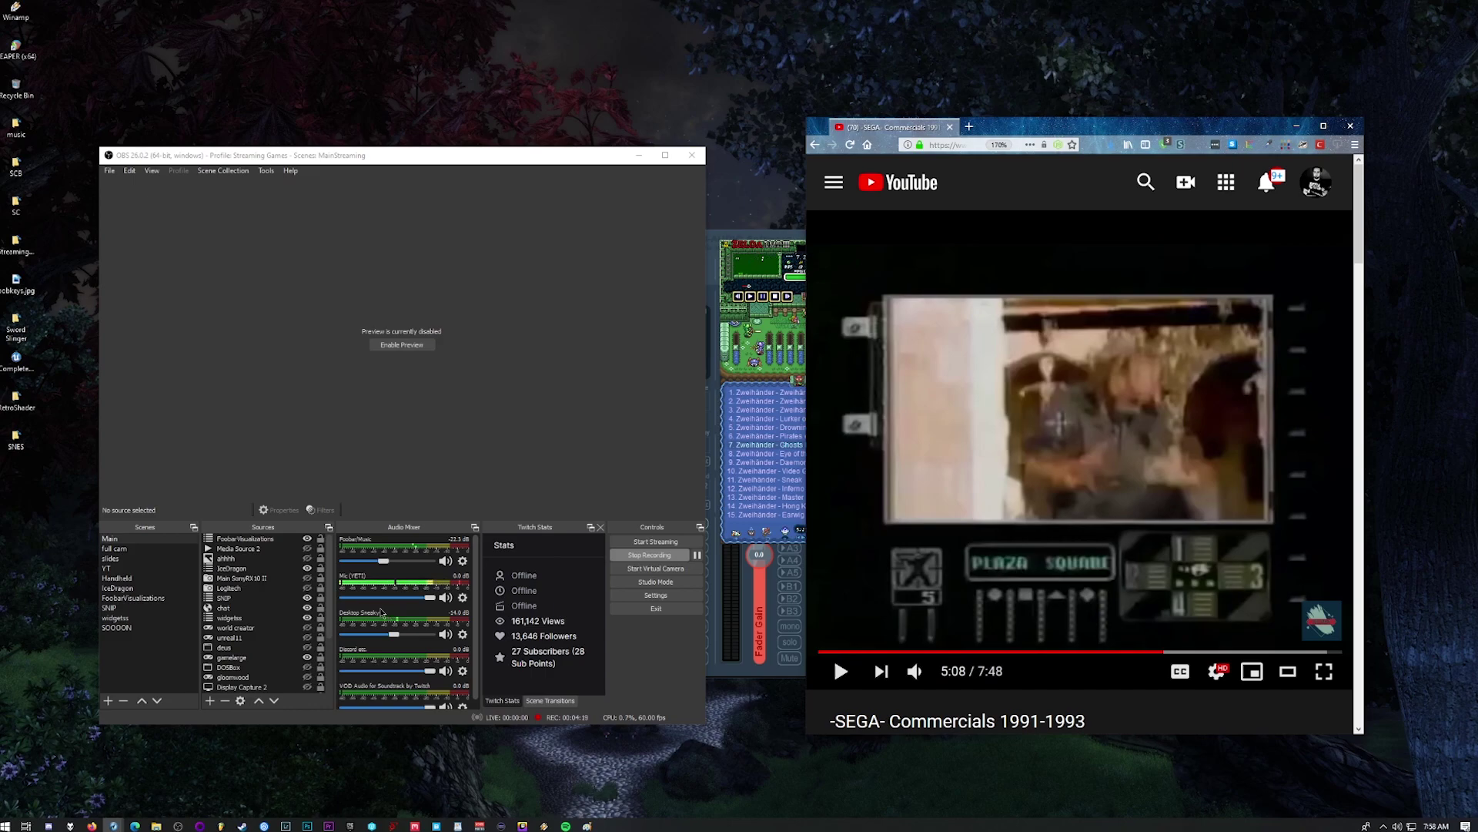
Open Advanced Audio Properties, widen it to show six tracks, and toggle Desktop Sneaky's tracks 2 and 4.
left_click(523, 826)
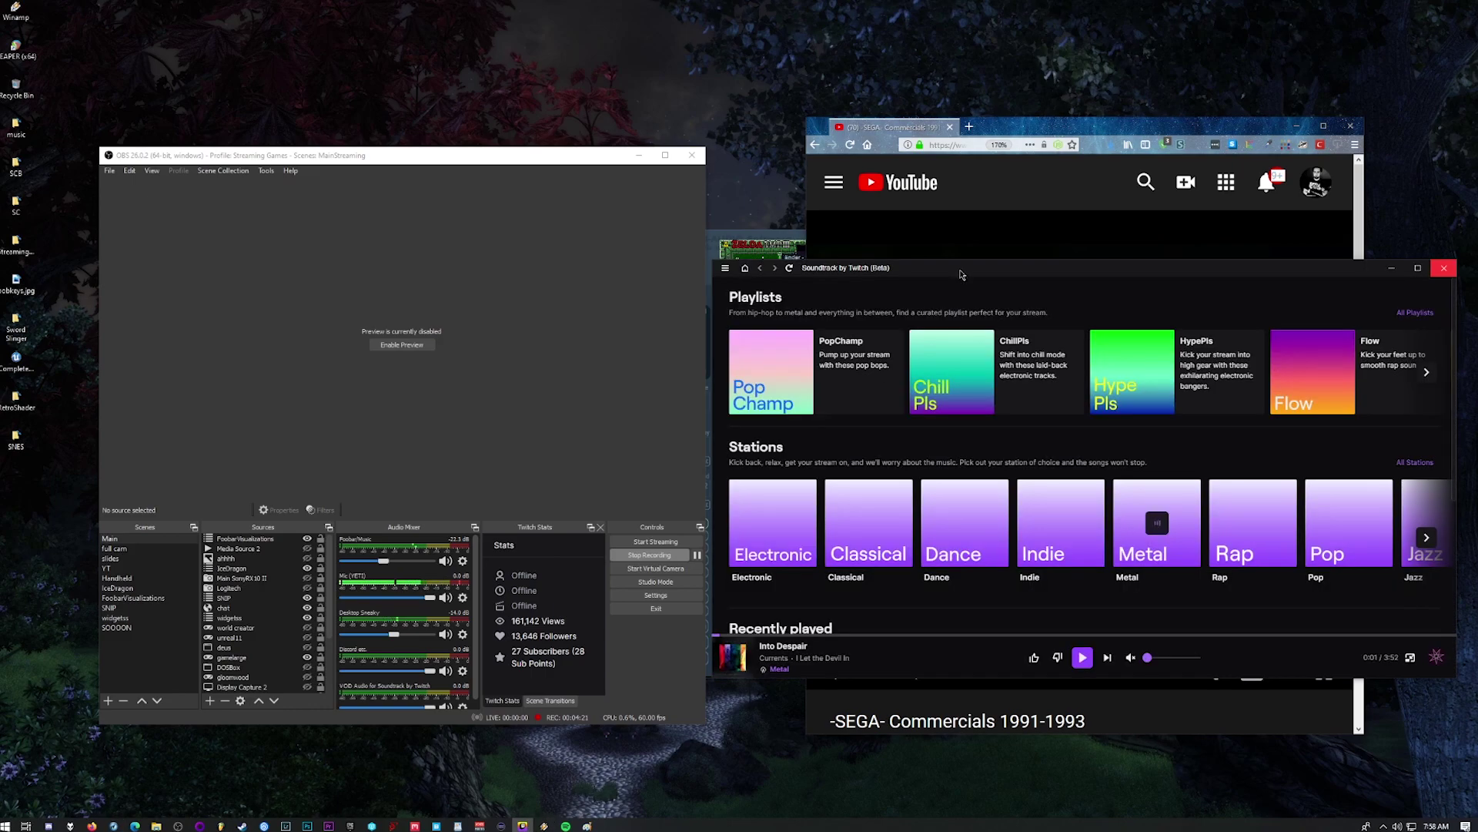
left_click_drag(949, 277, 954, 268)
right_click(395, 612)
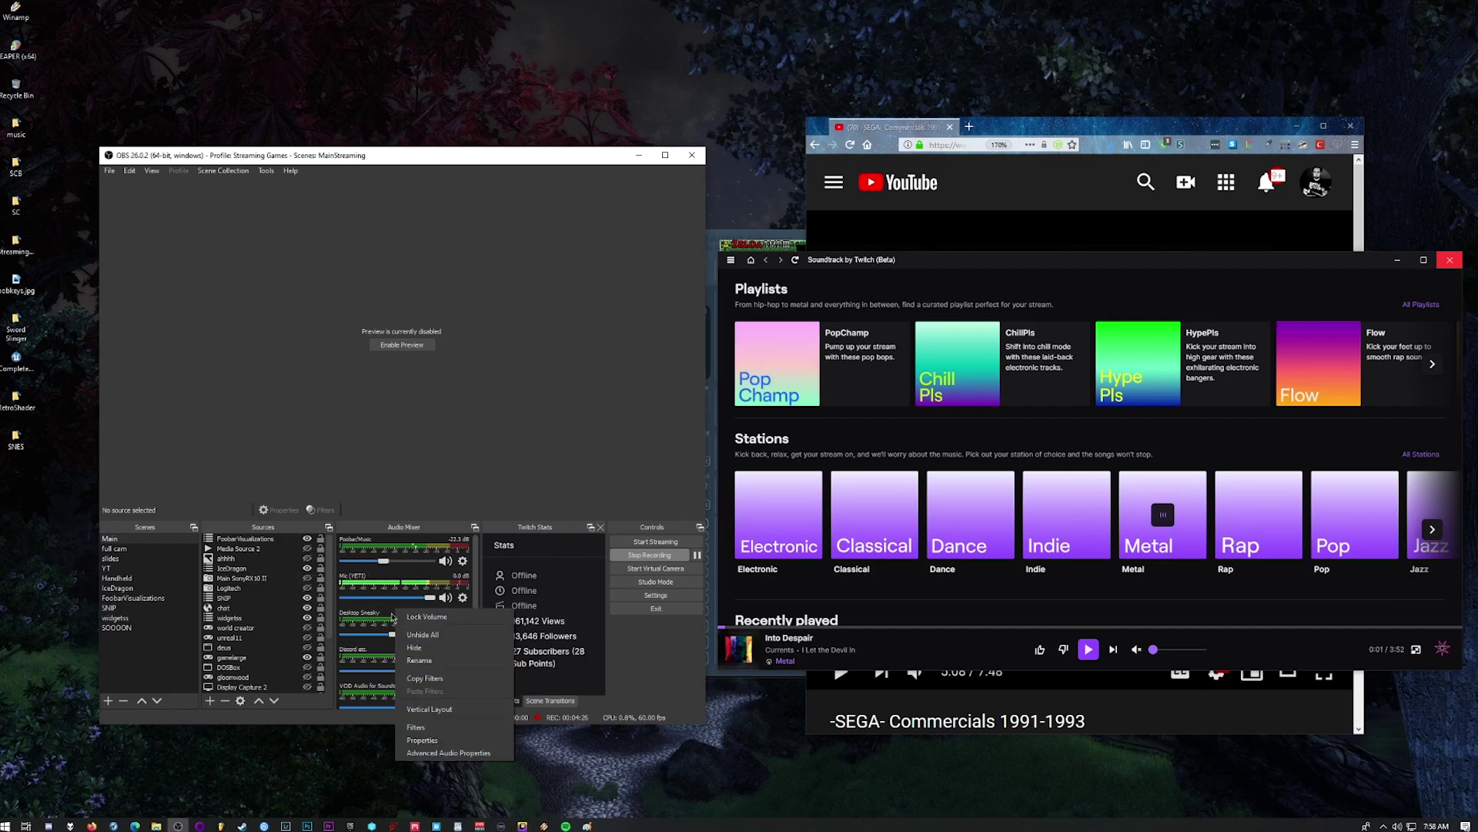
left_click(437, 753)
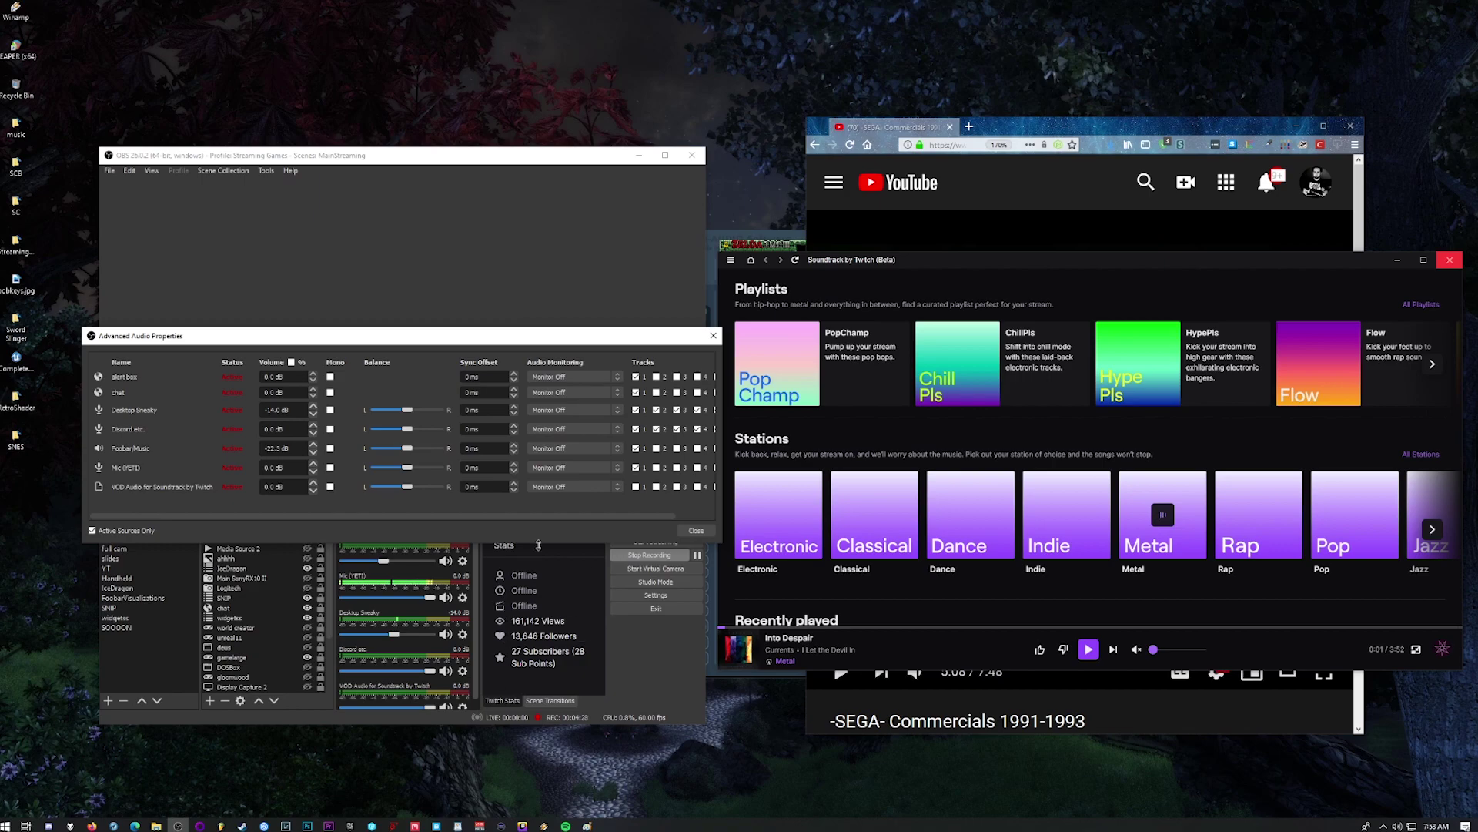
left_click_drag(725, 434, 958, 433)
left_click(853, 410)
left_click(893, 410)
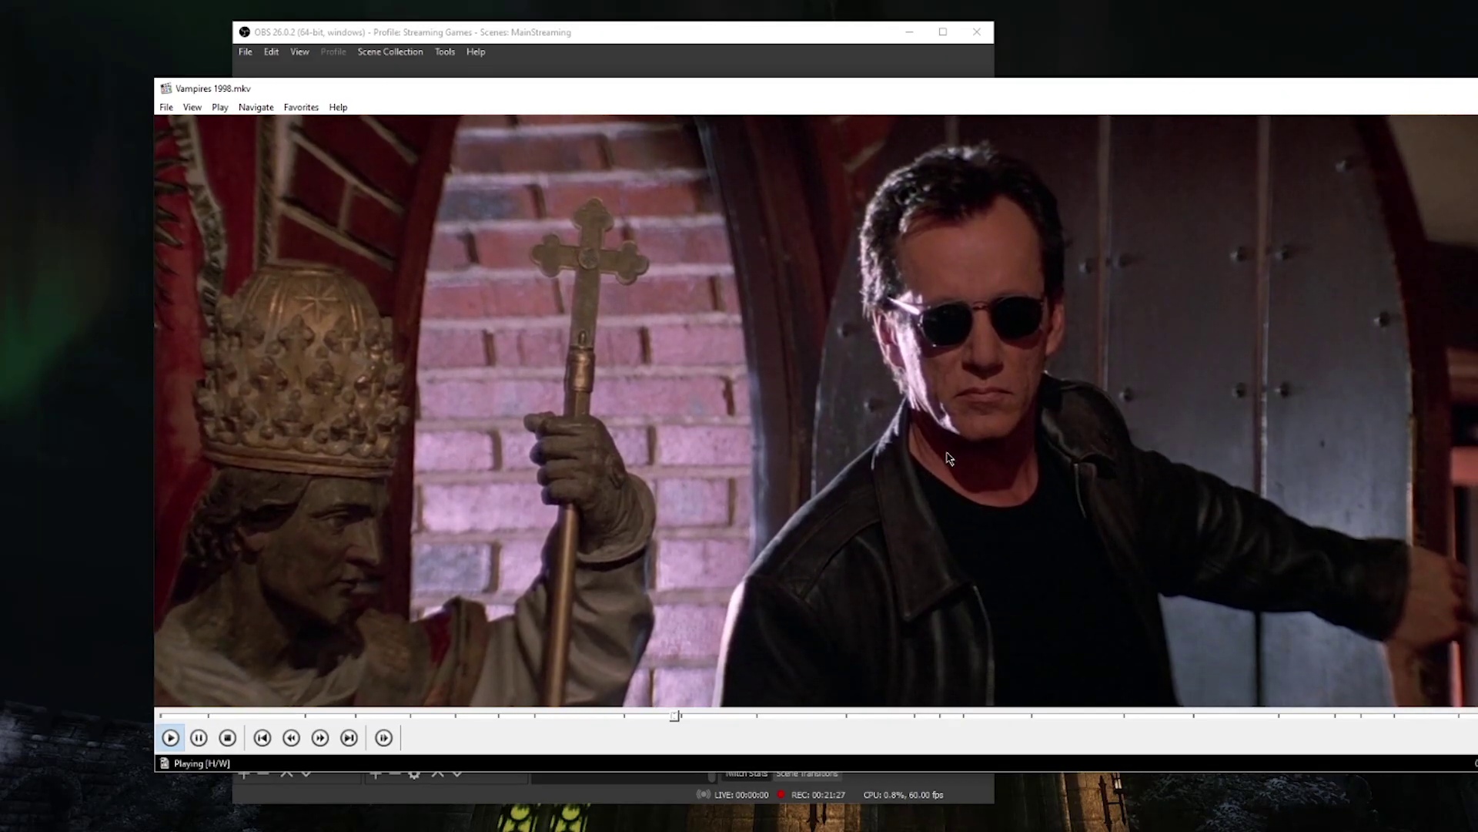
Switch Vampires 1998.mkv's audio to English, then back to the default dubbed track.
right_click(890, 400)
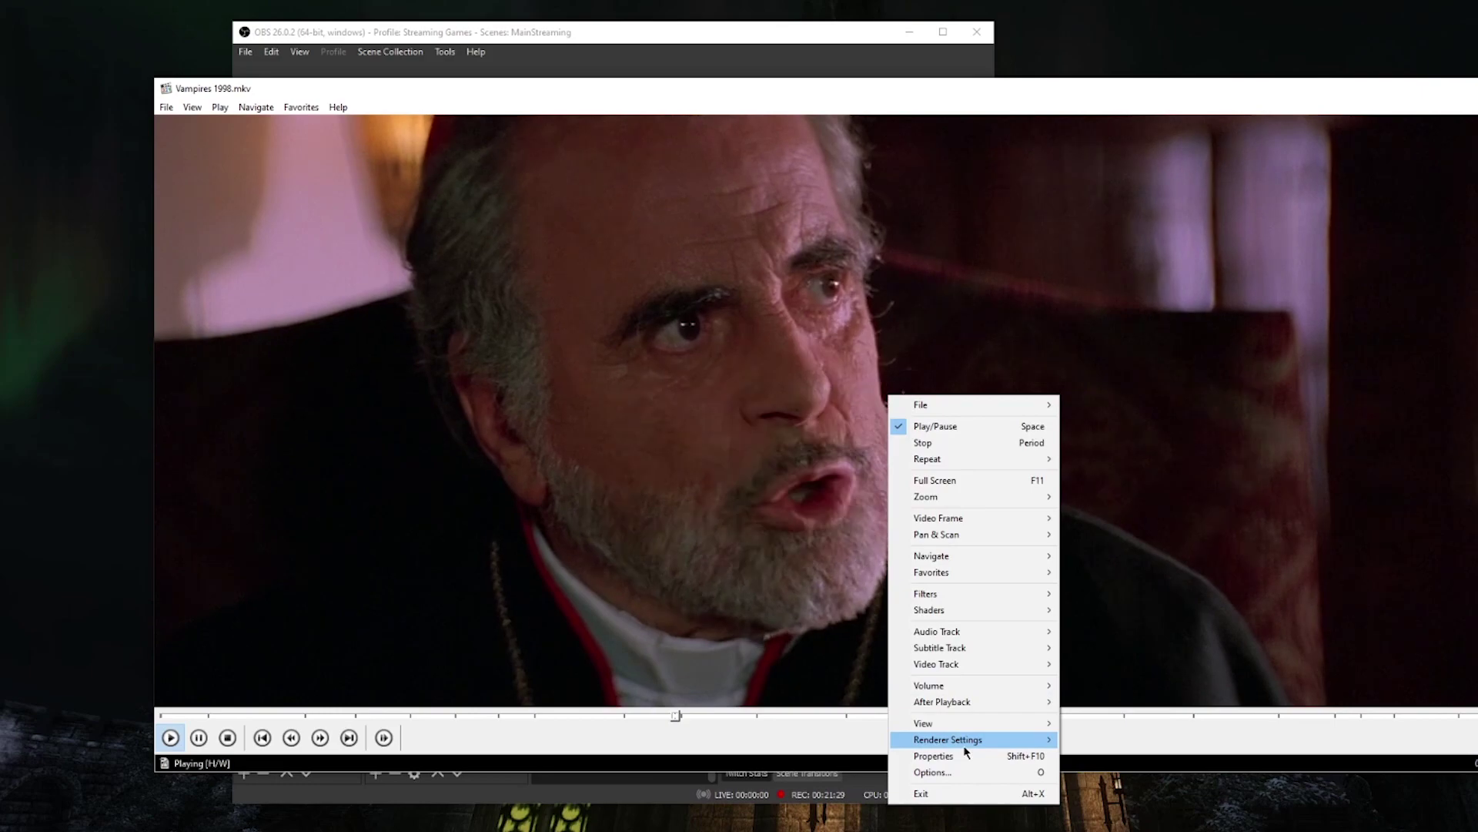
mouse_move(994, 631)
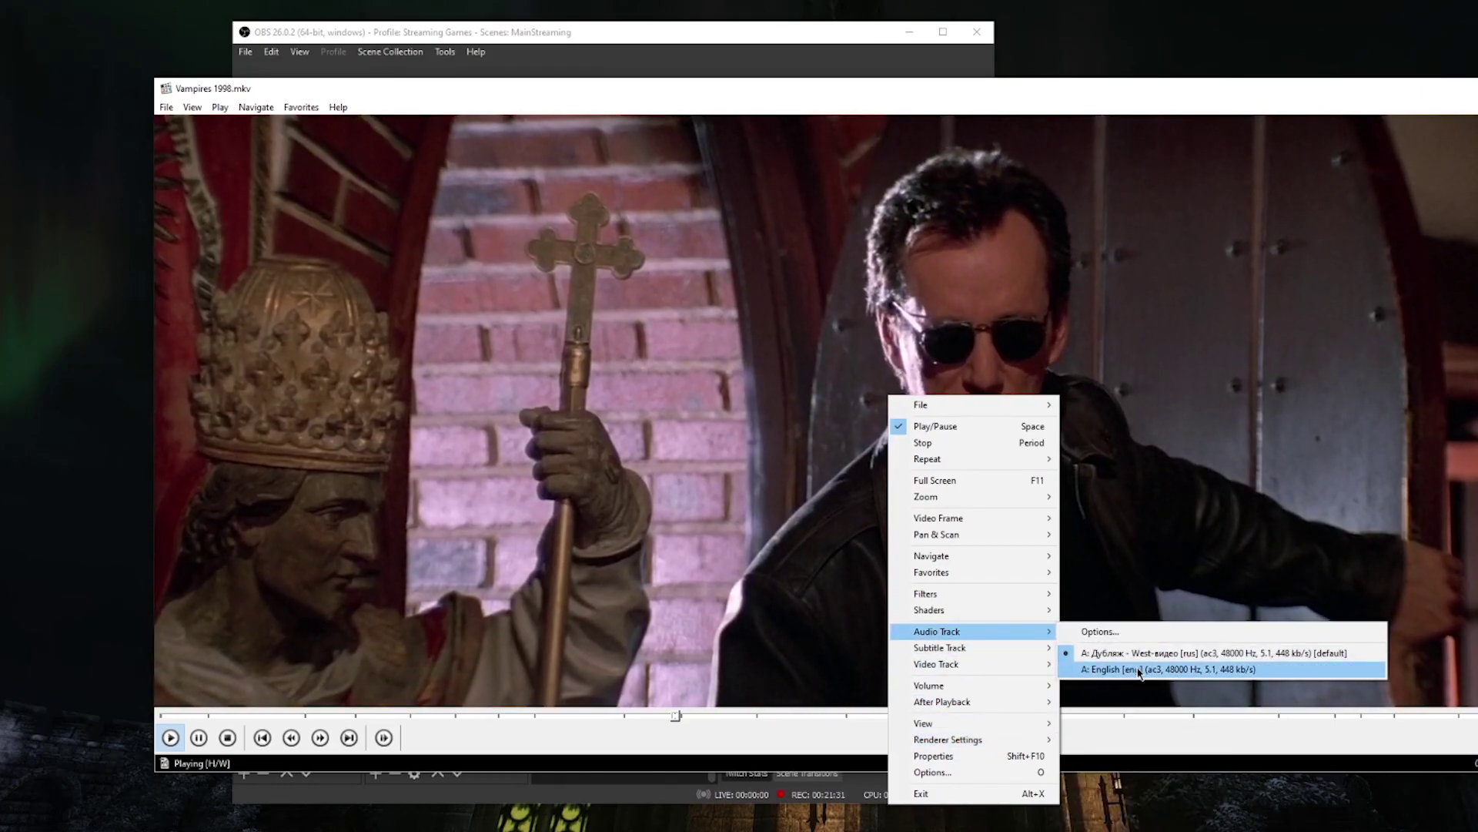
left_click(1101, 667)
right_click(883, 460)
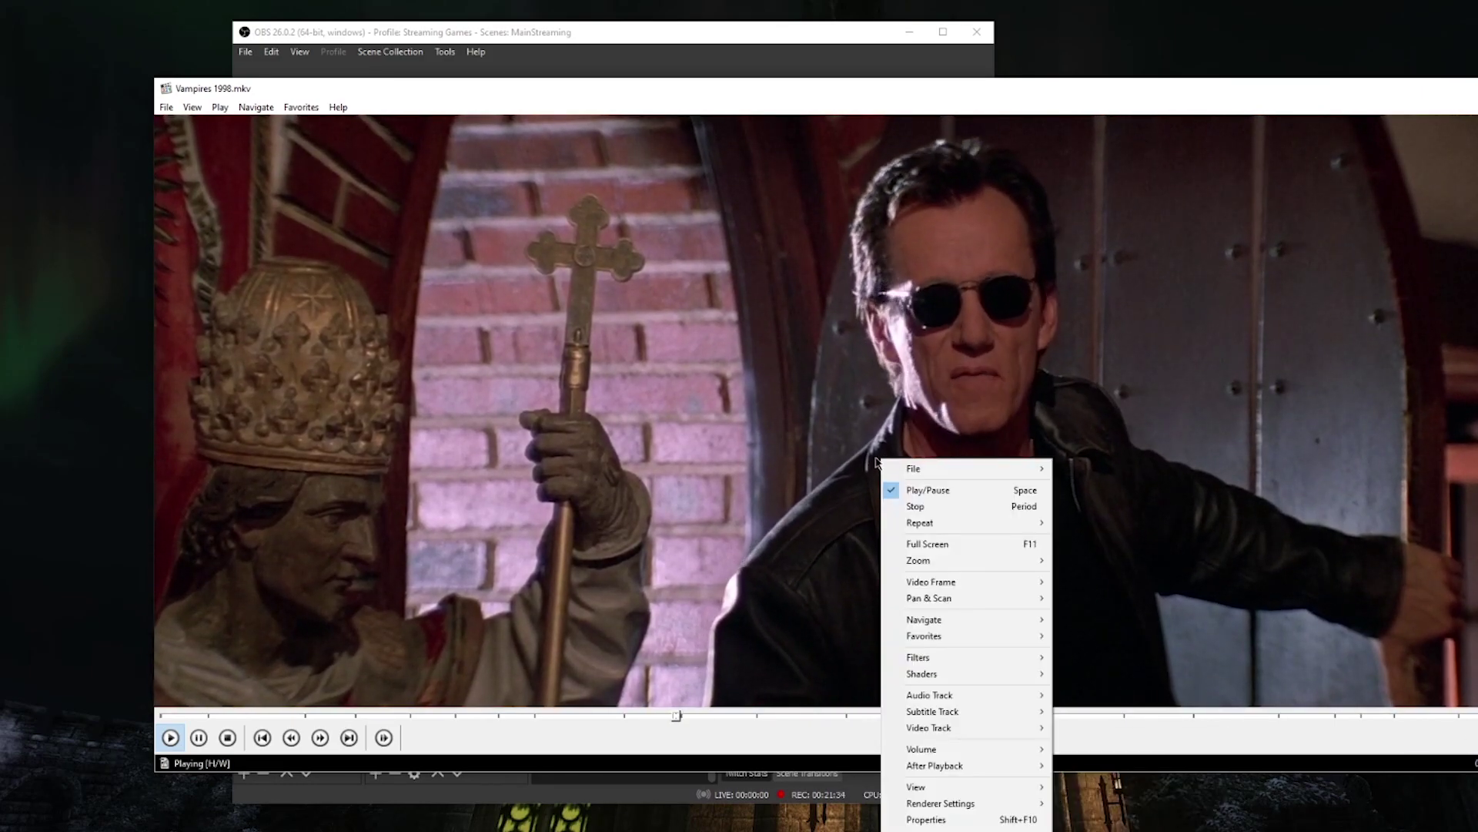
mouse_move(964, 707)
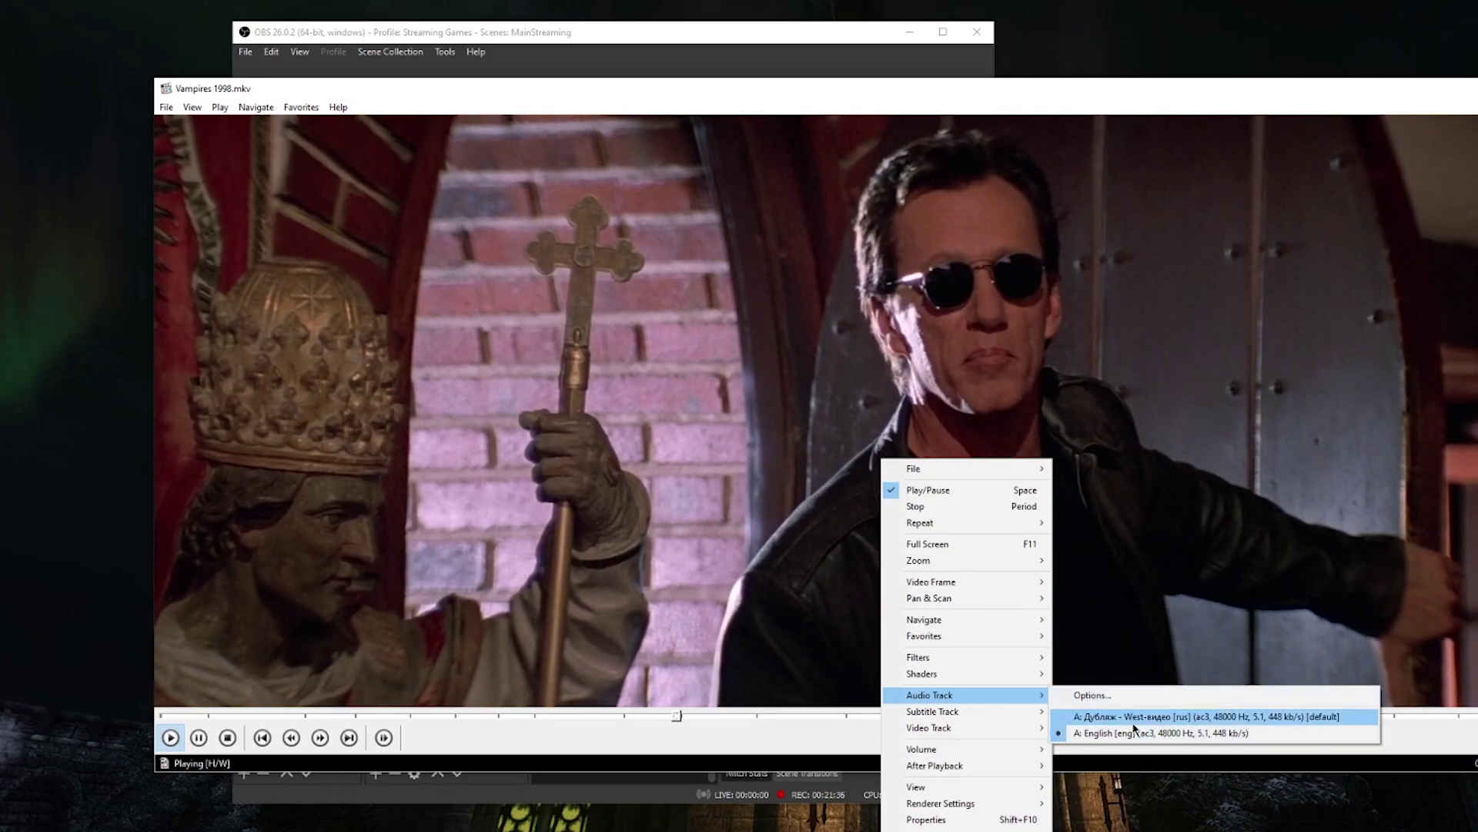
left_click(1093, 713)
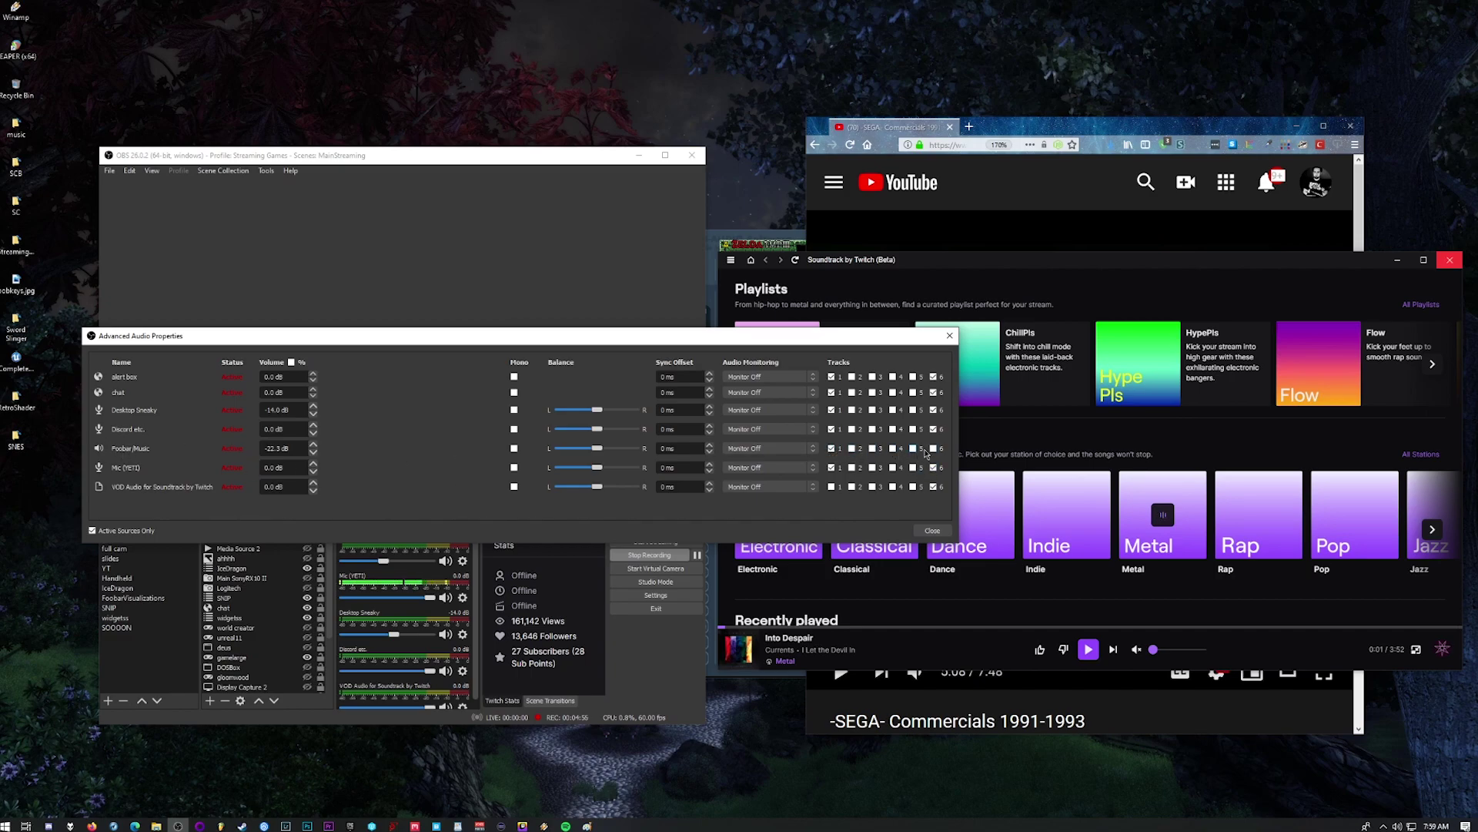
Uncheck Track 6 for Foobar/Music and close Advanced Audio Properties.
left_click(933, 449)
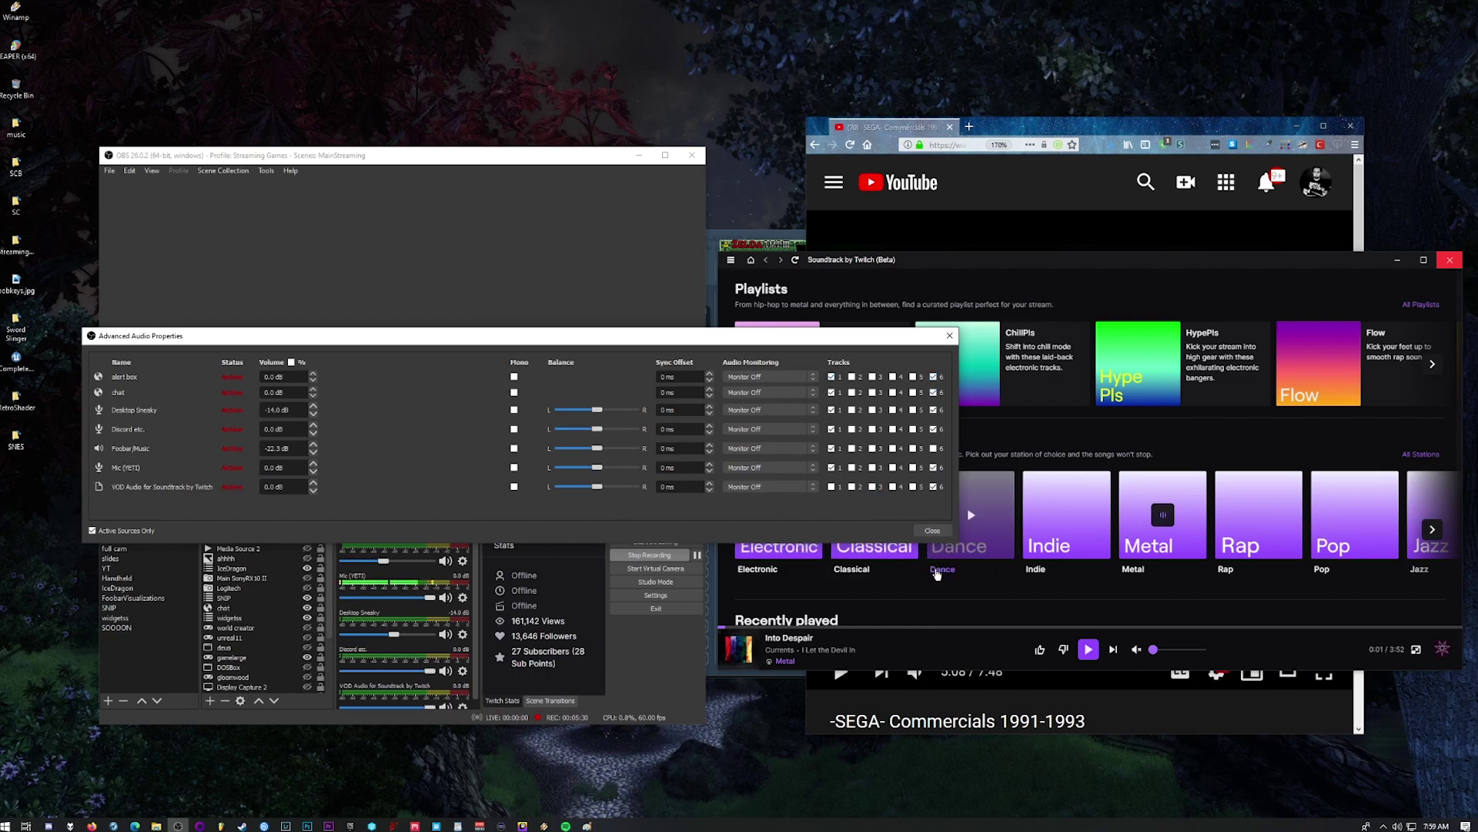
left_click(933, 530)
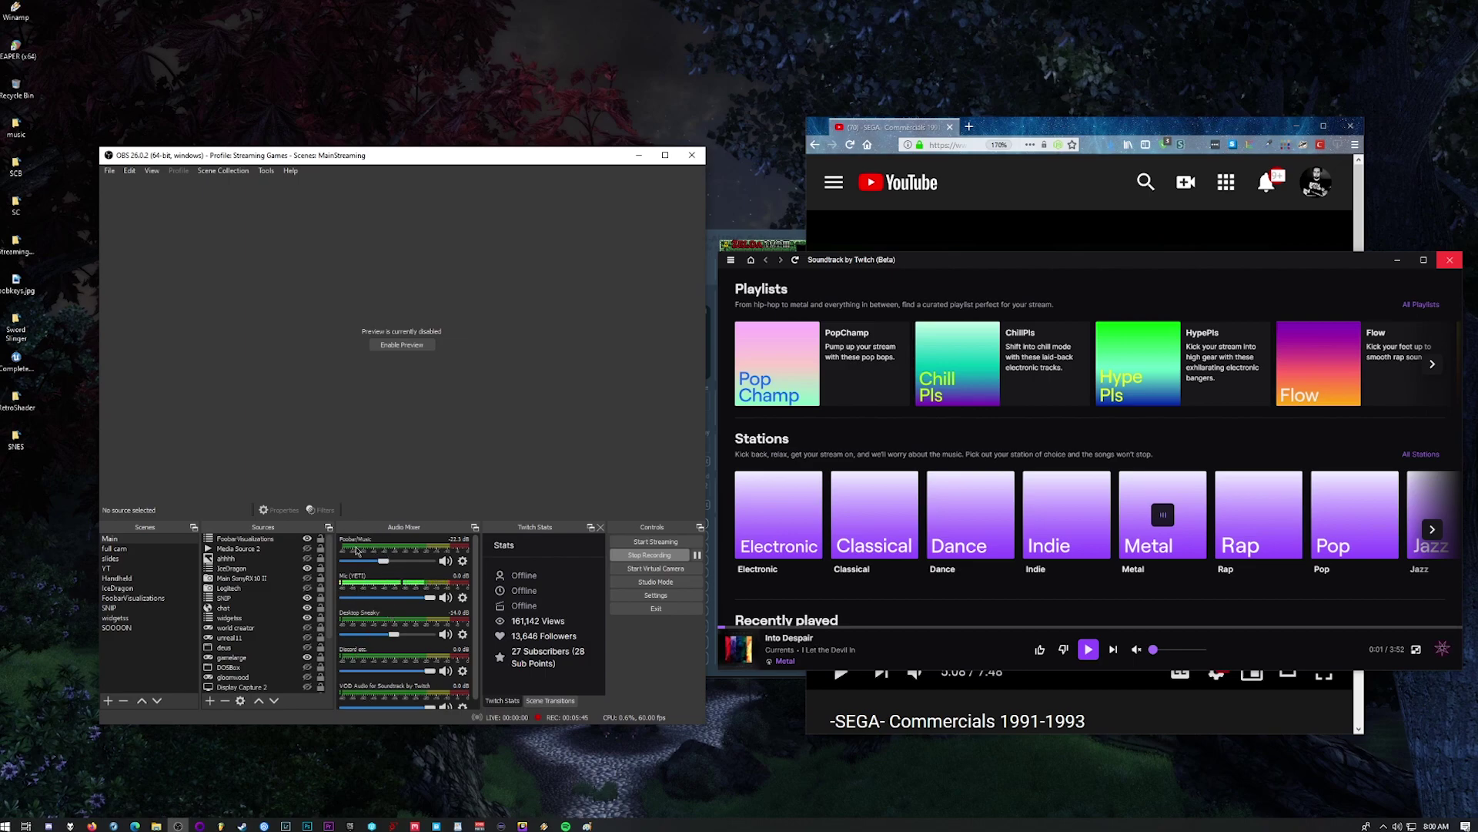
right_click(356, 545)
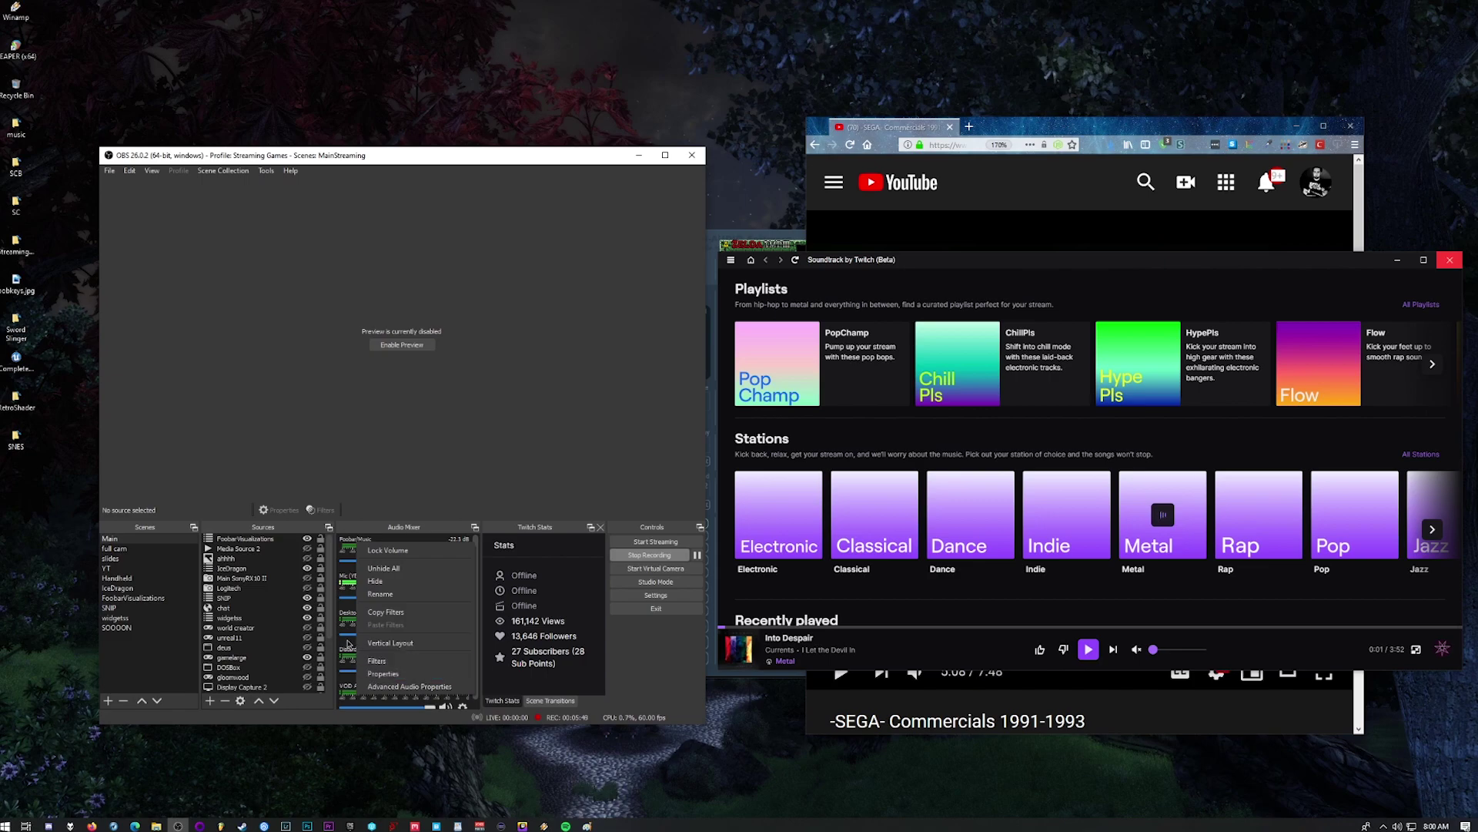
left_click(348, 643)
left_click_drag(348, 634, 391, 634)
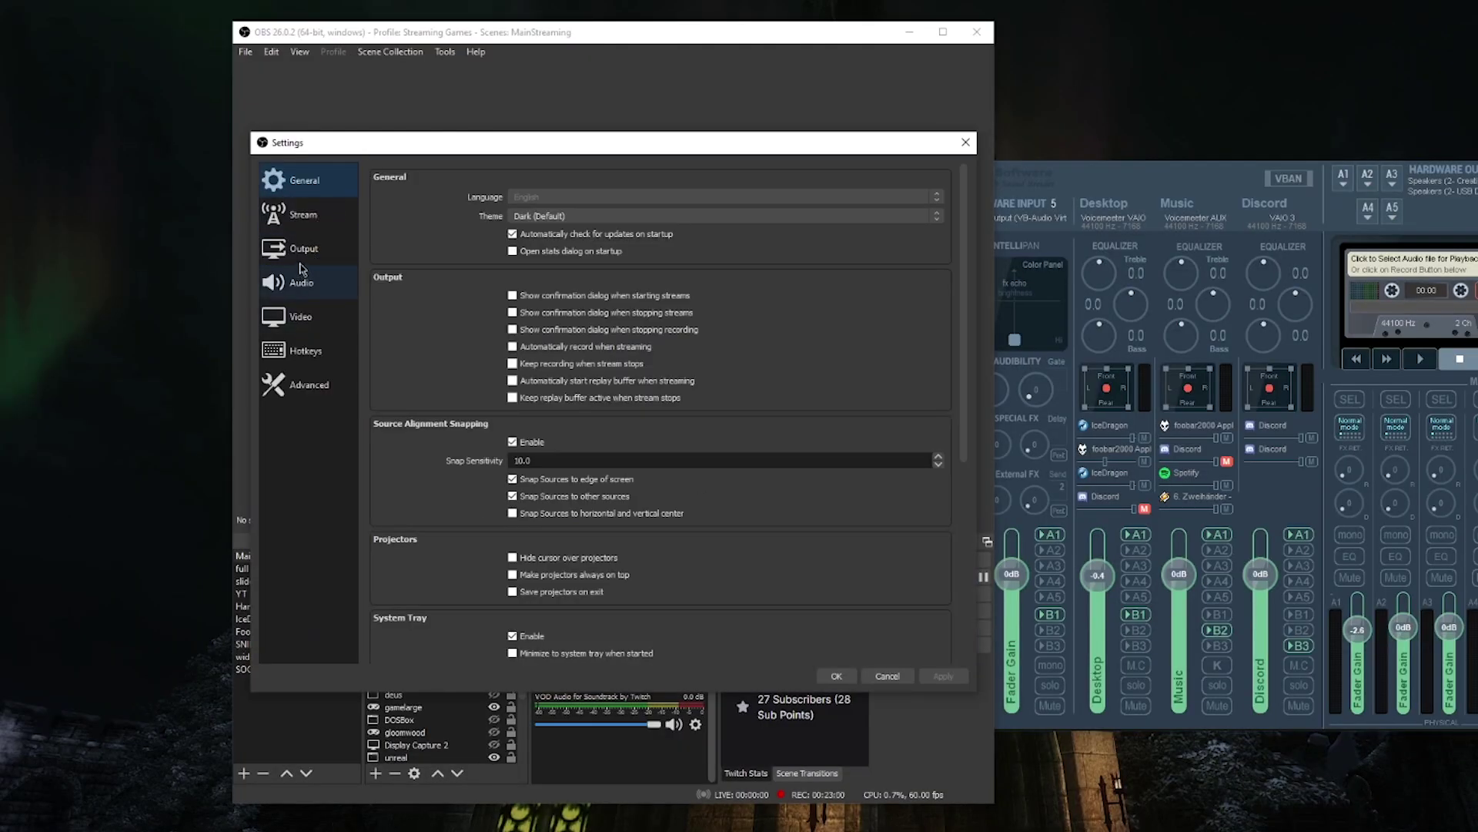
In OBS Output settings, enforce streaming service encoder settings and add Audio Track 6 to recording.
left_click(302, 250)
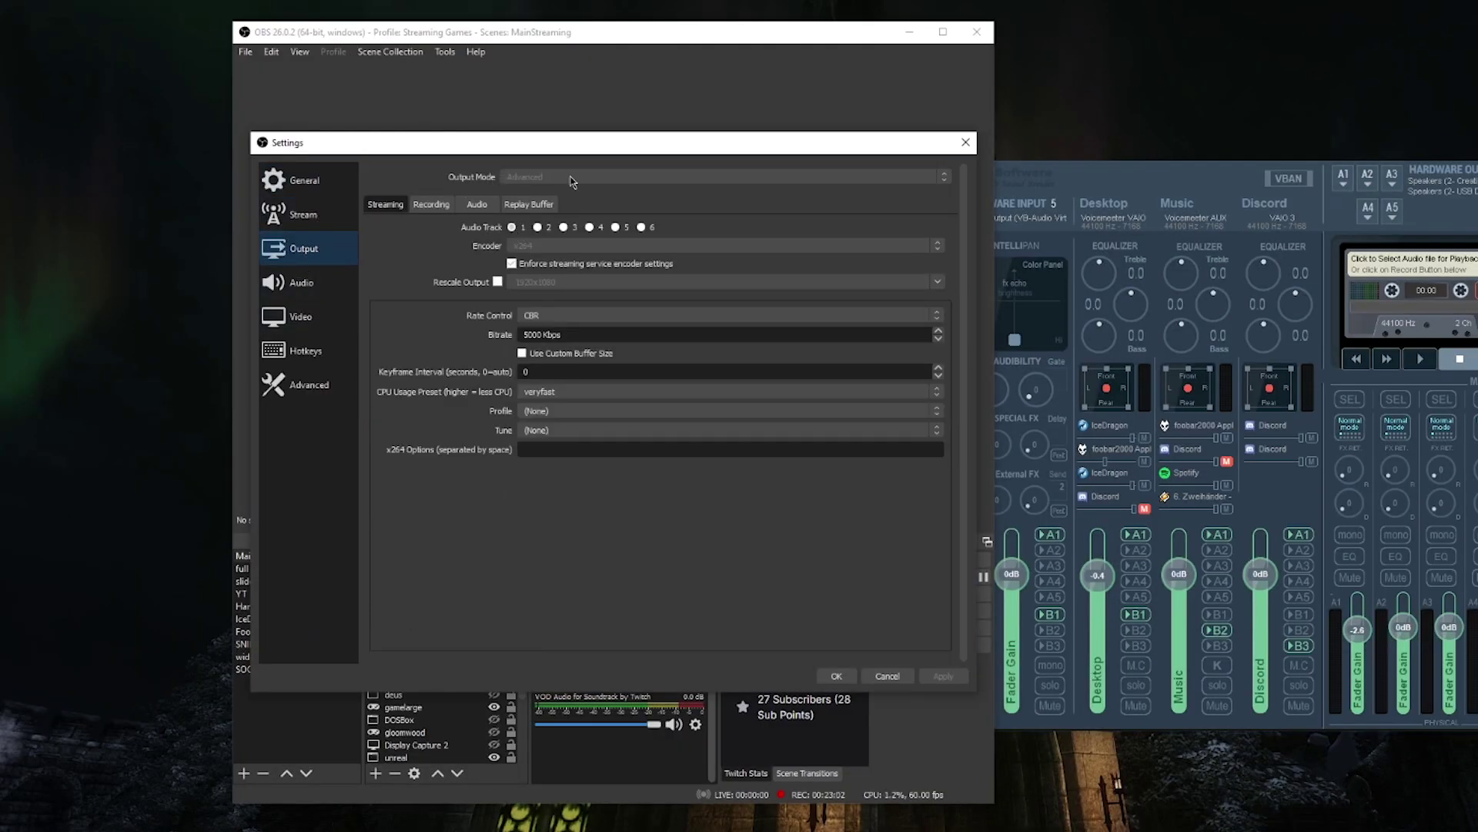
left_click(512, 264)
left_click(432, 205)
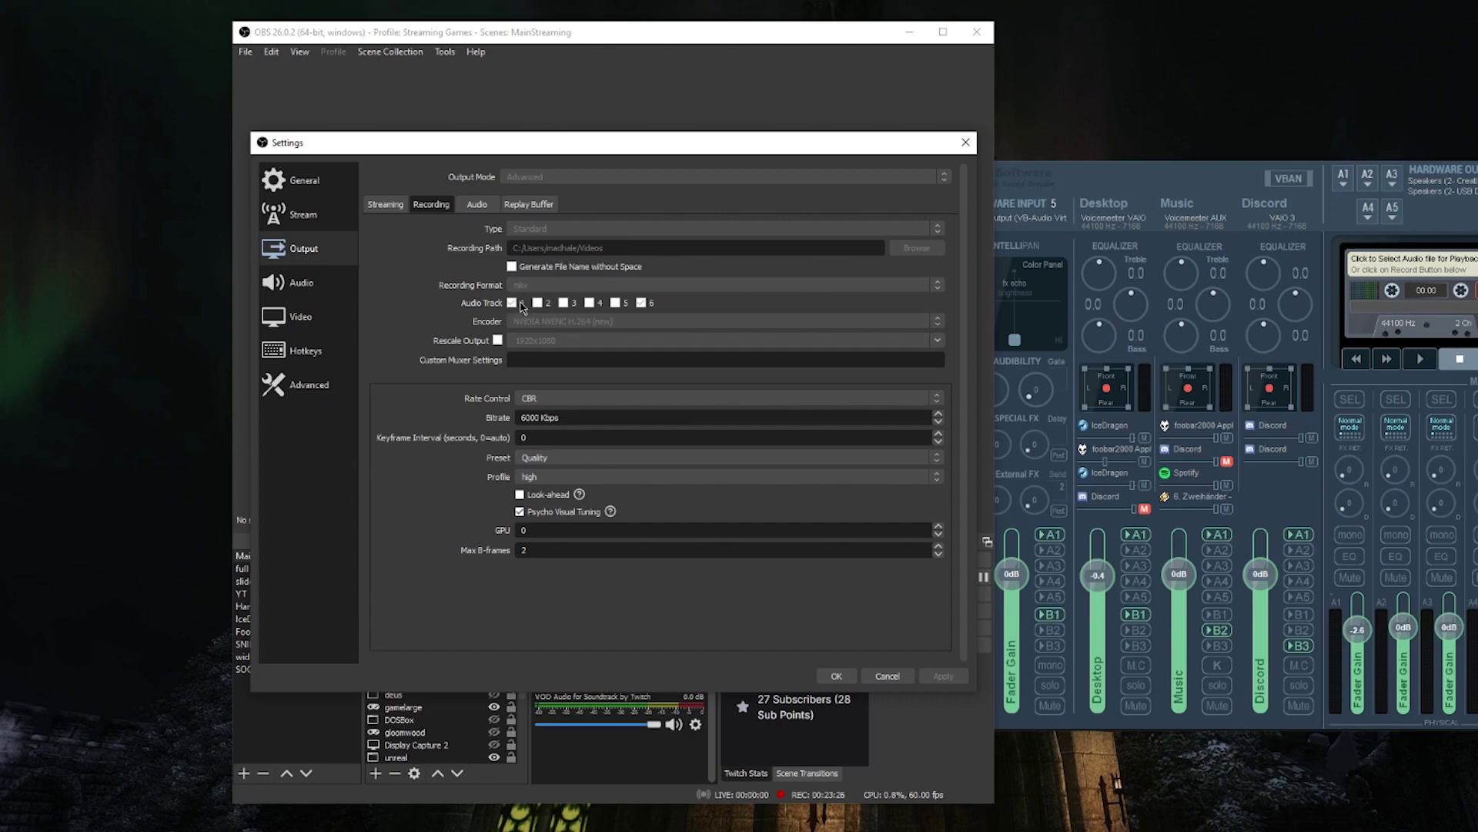
left_click(643, 303)
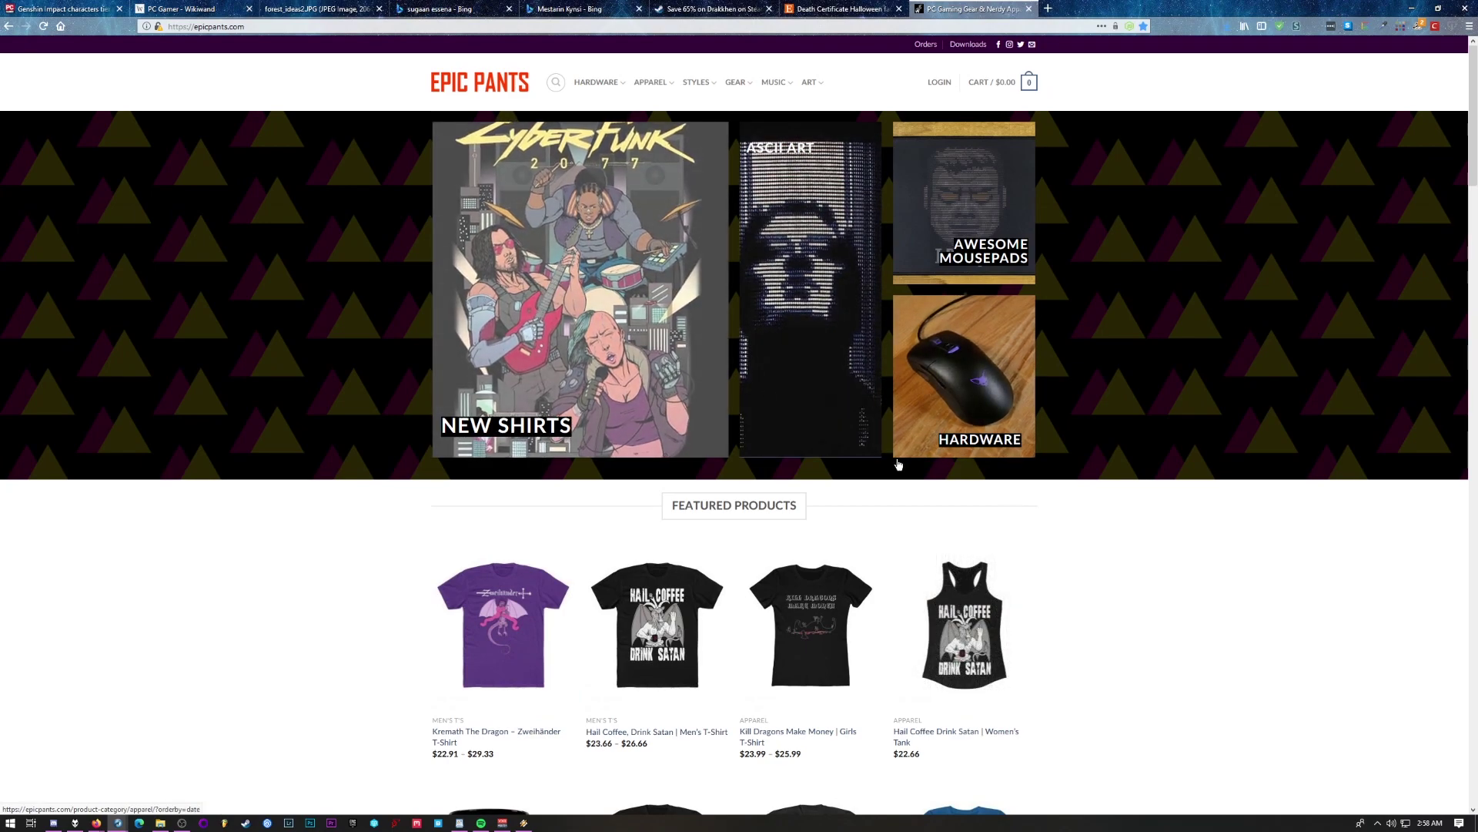
Open Hardware, Apparel and the Intolerance Pride Edition shirt in tabs, then switch to Hardware.
middle_click(974, 387)
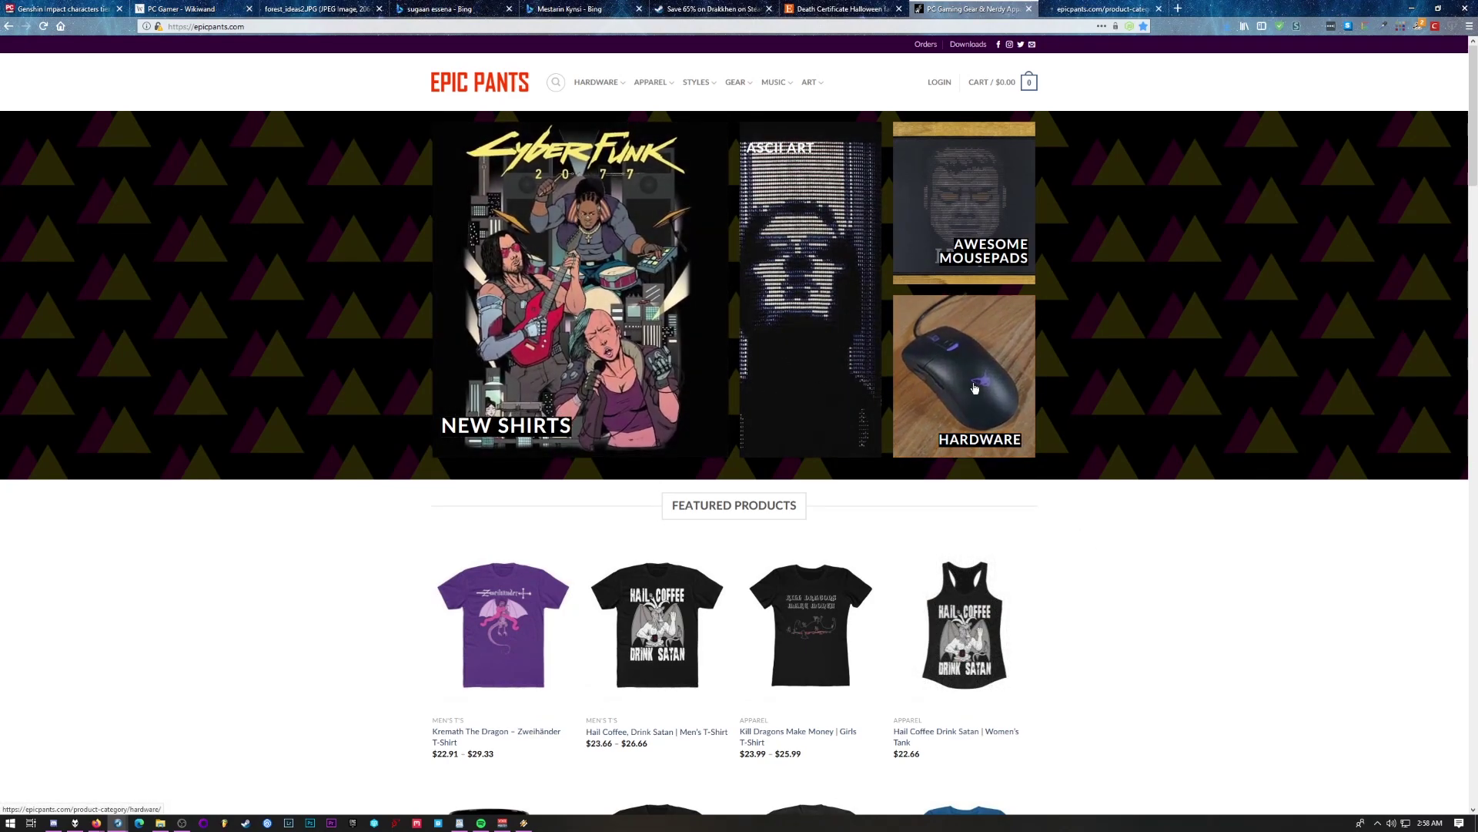
middle_click(818, 225)
left_click(1142, 6)
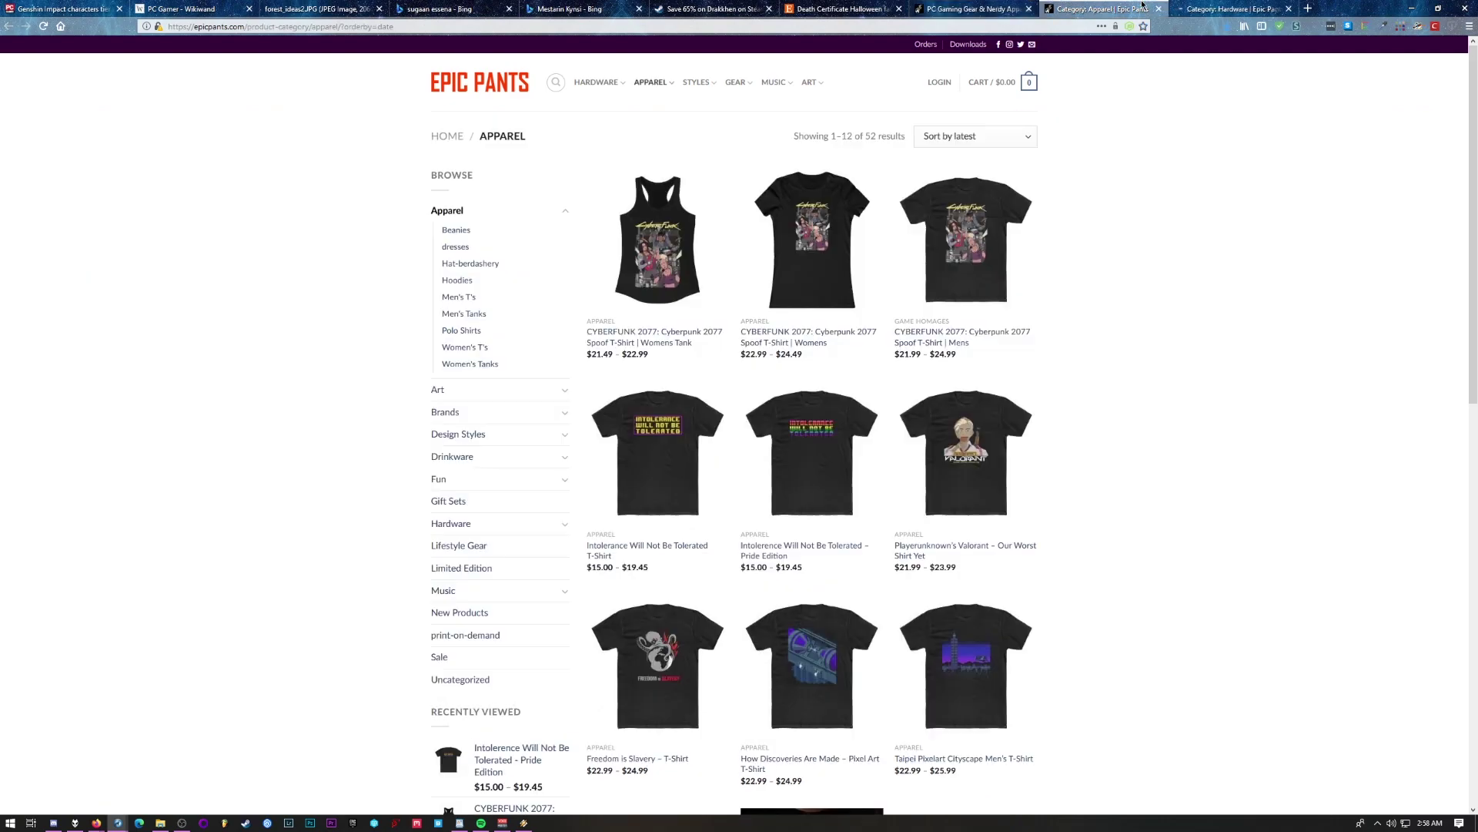
middle_click(812, 462)
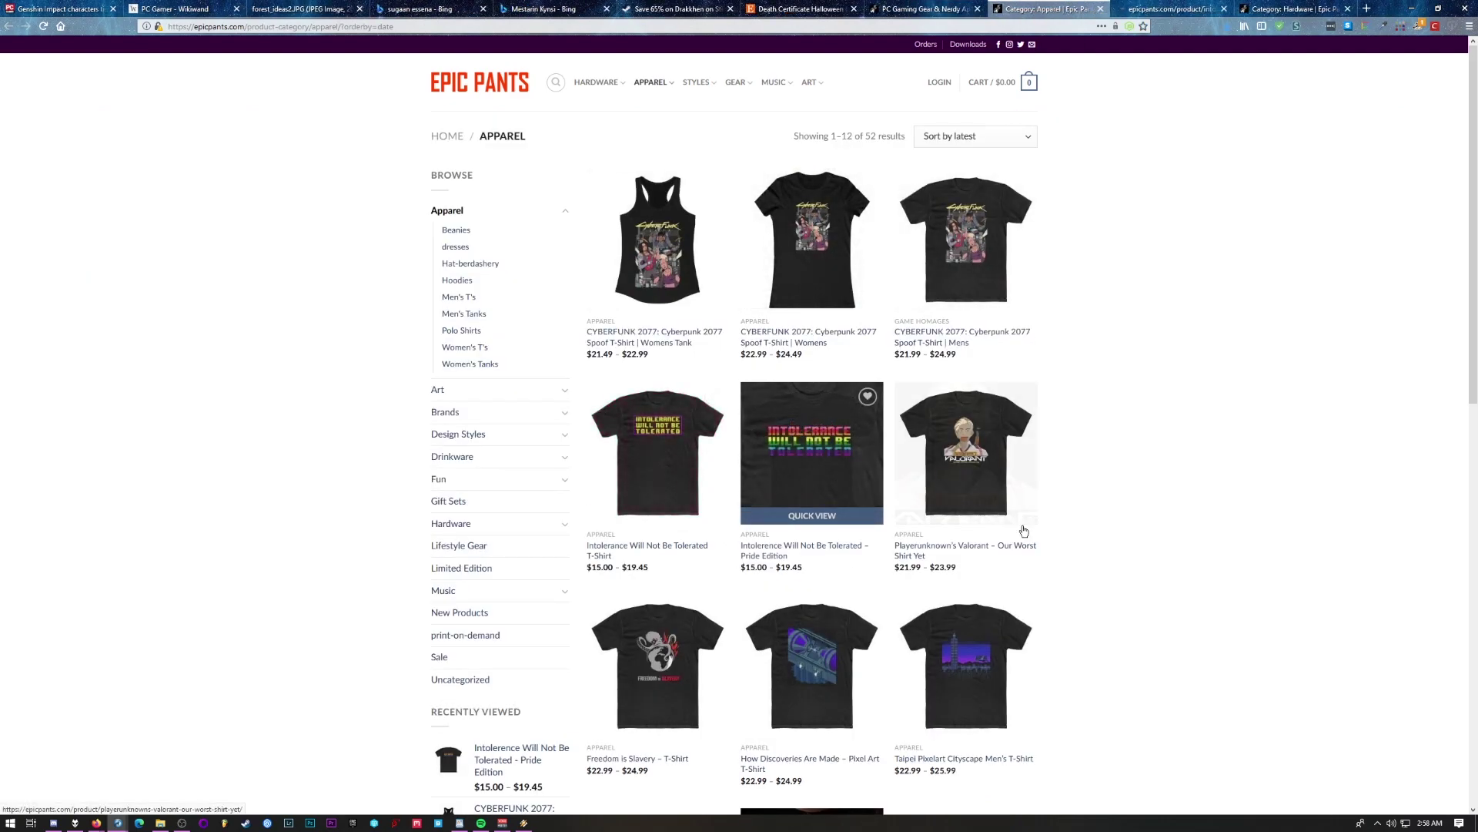
left_click(1170, 9)
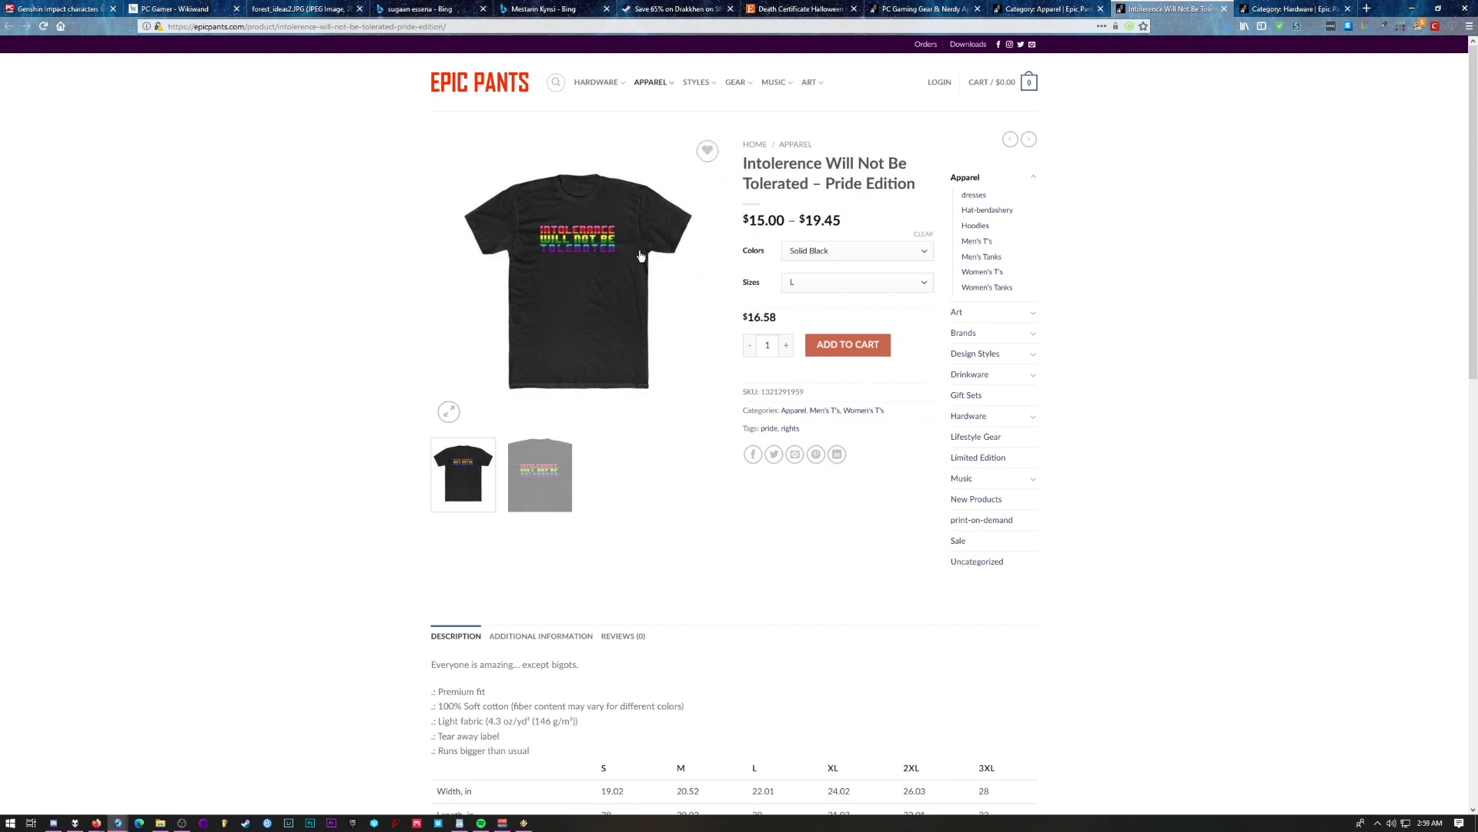
key("ctrl+Tab")
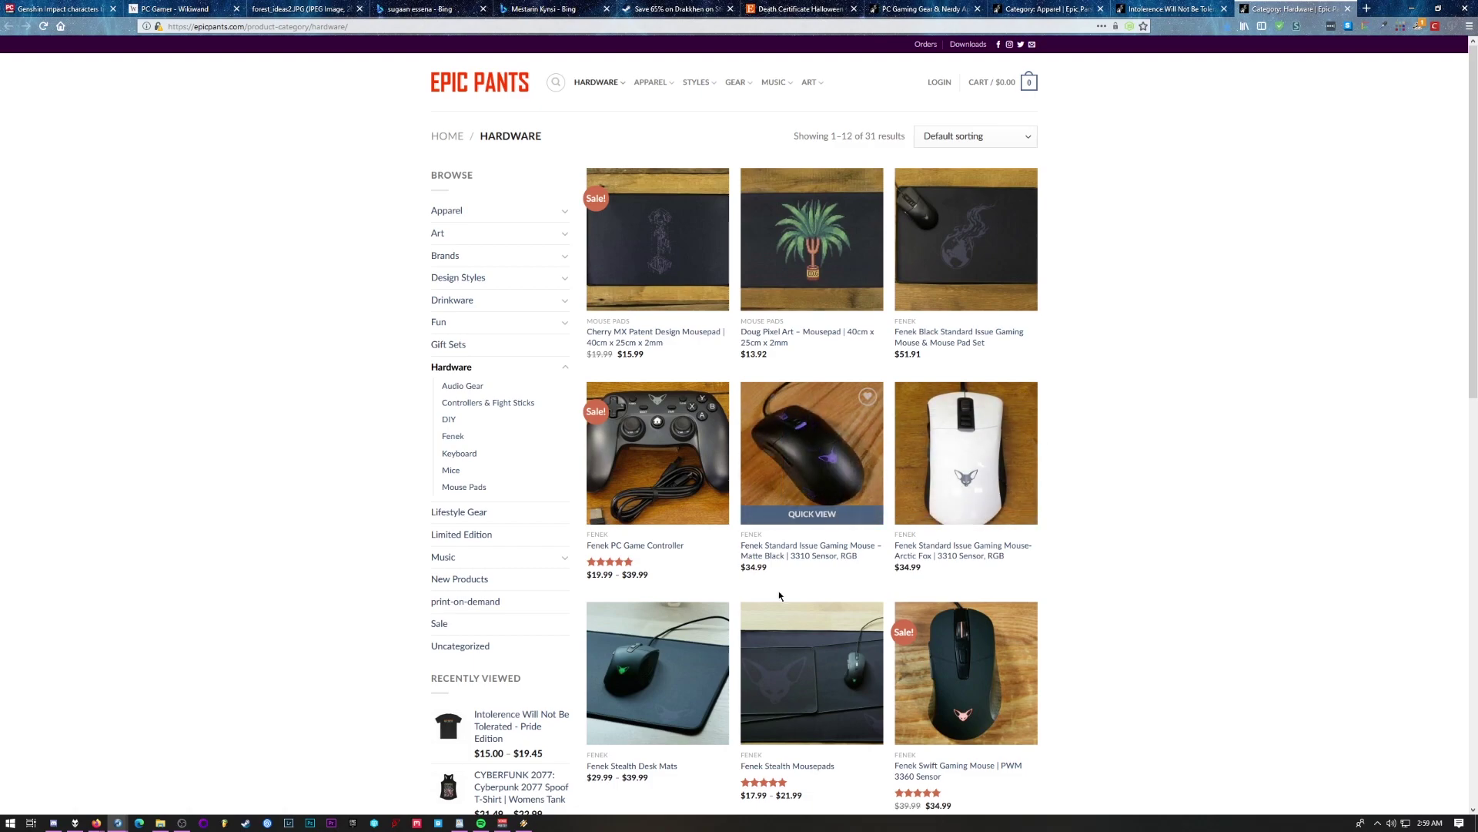
scroll(969, 524, "down", 2)
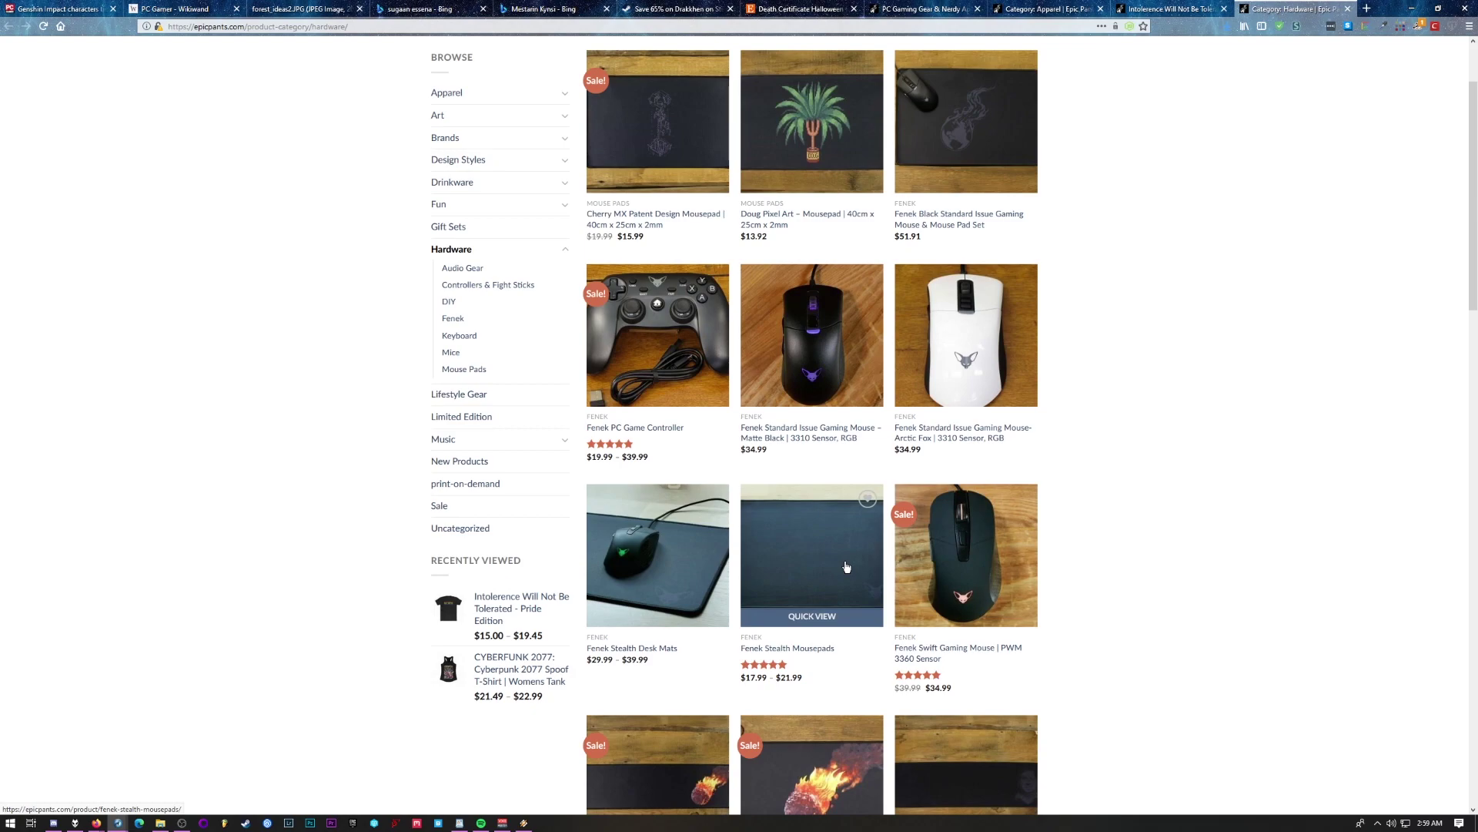
scroll(847, 570, "down", 3)
scroll(671, 597, "down", 6)
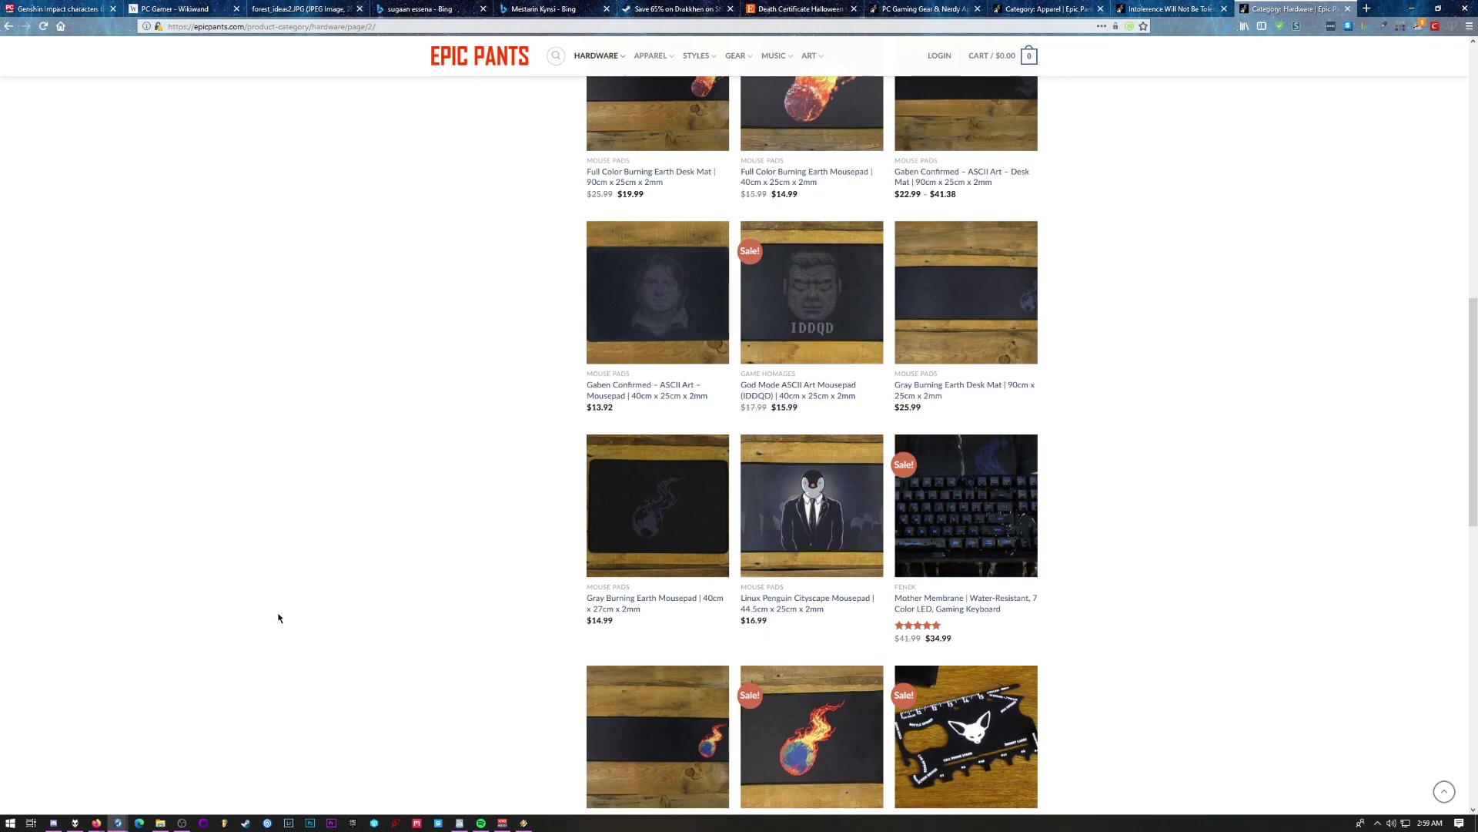
key("Home")
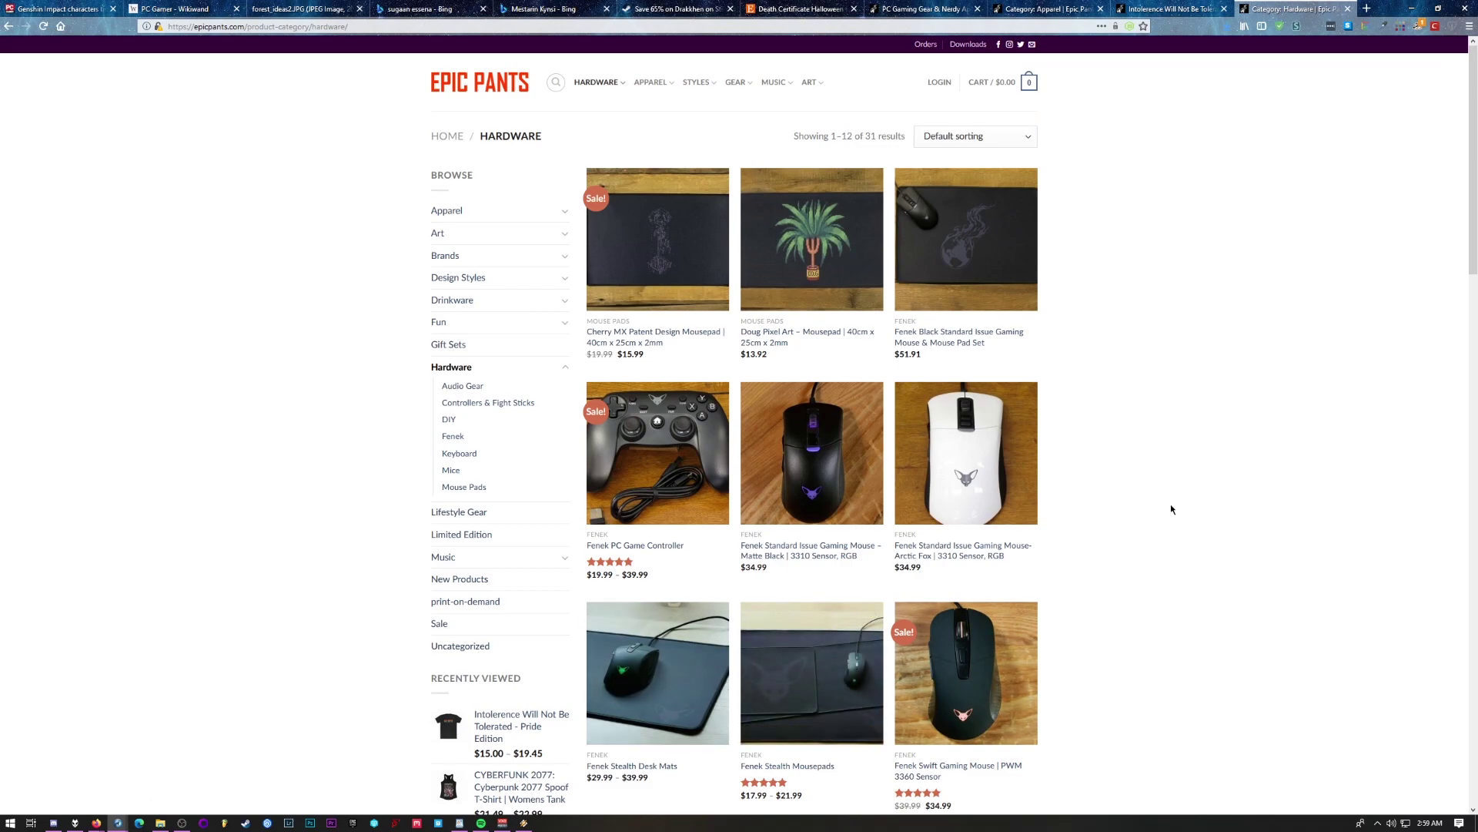
scroll(1172, 509, "down", 7)
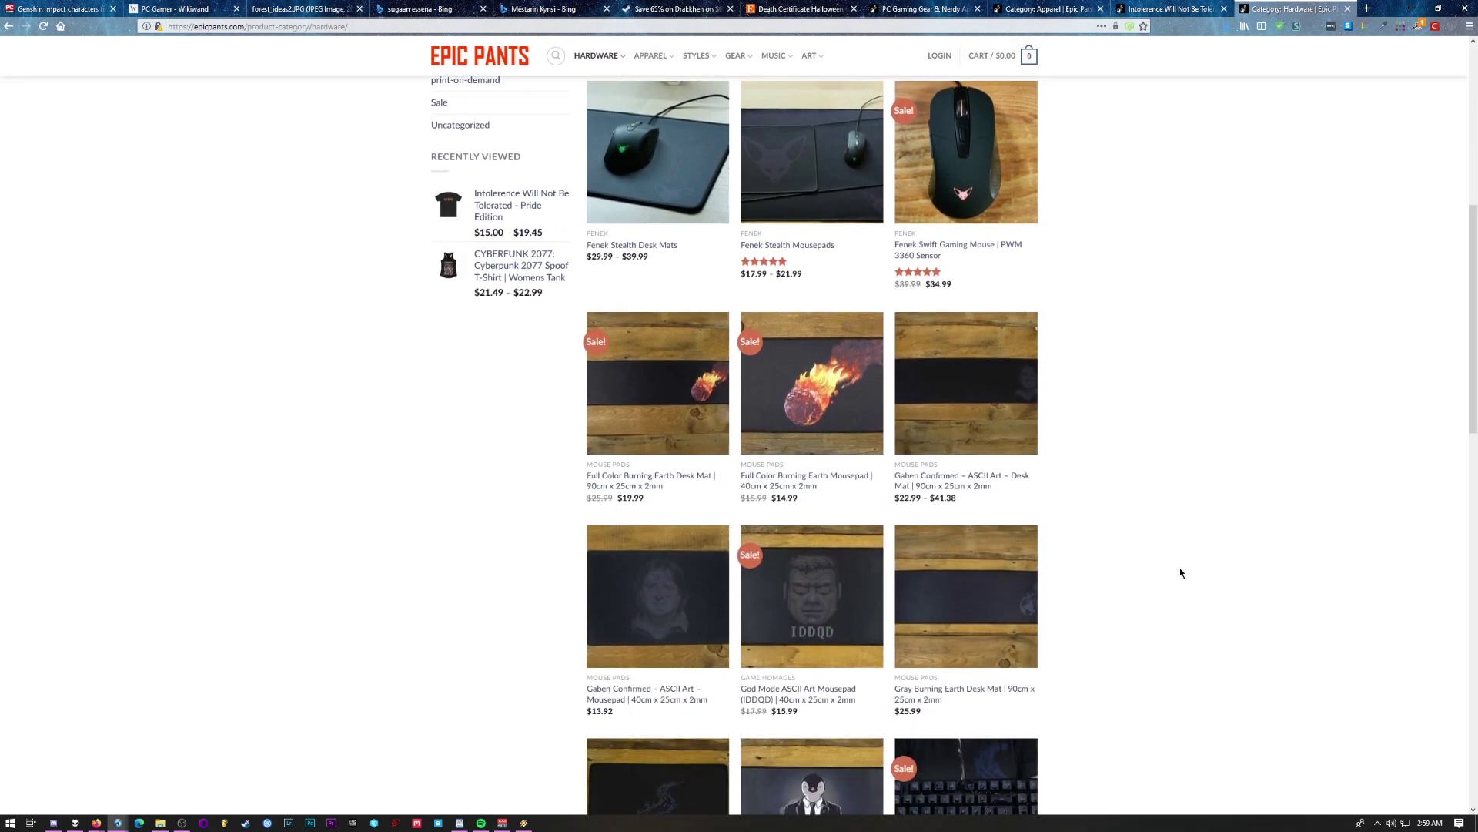